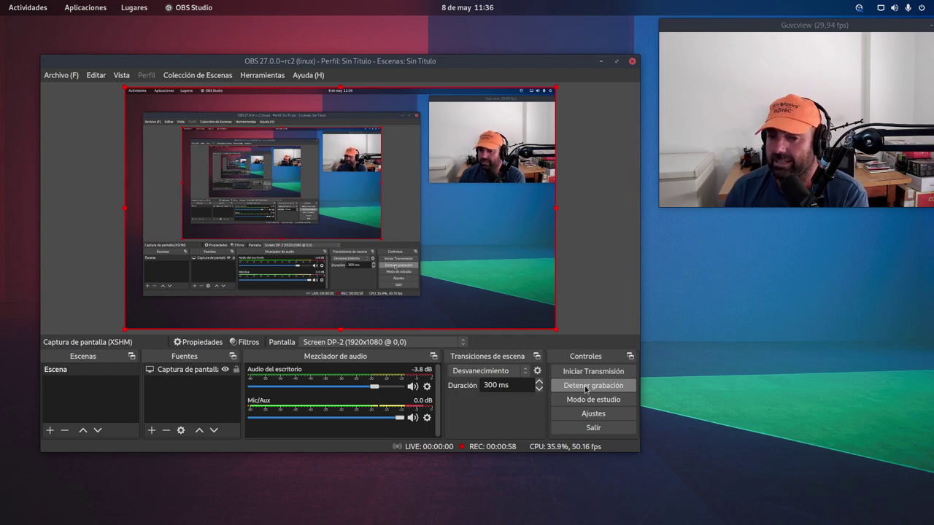
- Move the OBS Studio window from the current workspace to a new workspace after the second one
key("super")
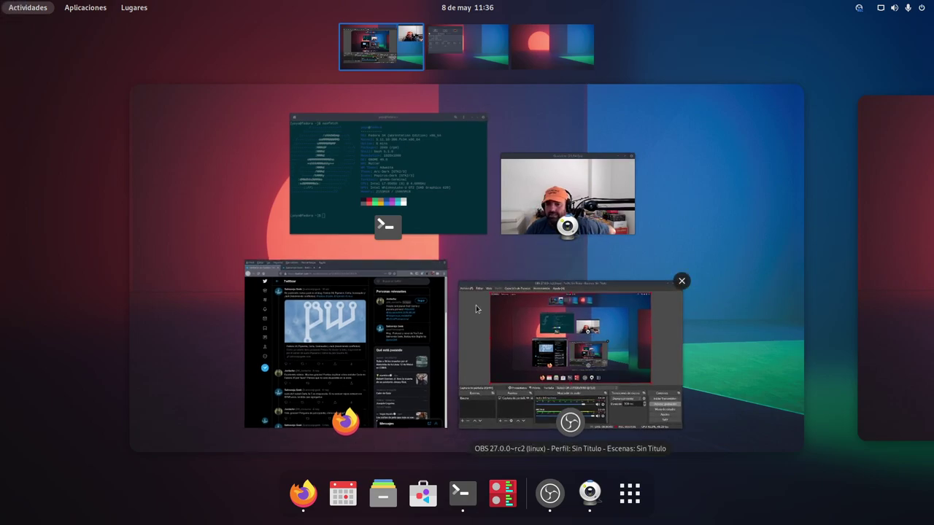
left_click_drag(525, 309, 543, 54)
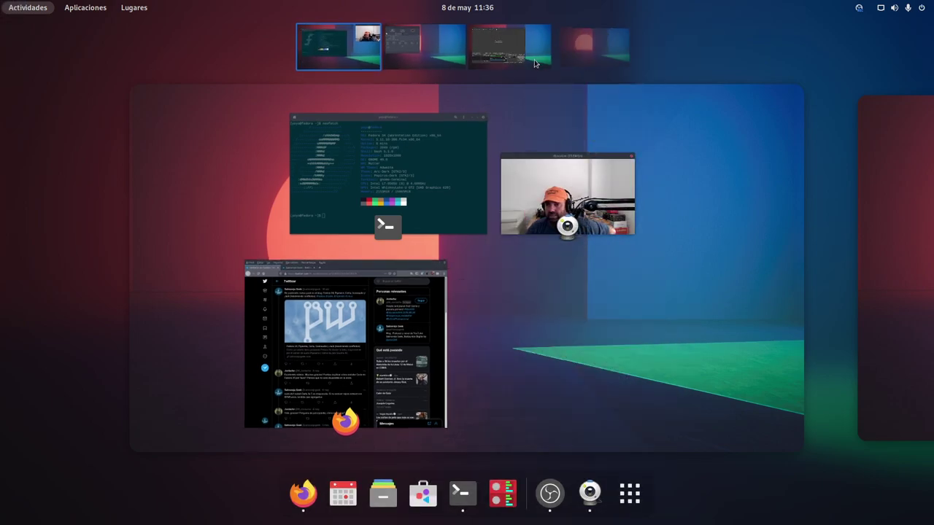
- Bring the terminal window forward to view the neofetch system information, and minimize it
left_click(402, 104)
left_click_drag(374, 84, 399, 89)
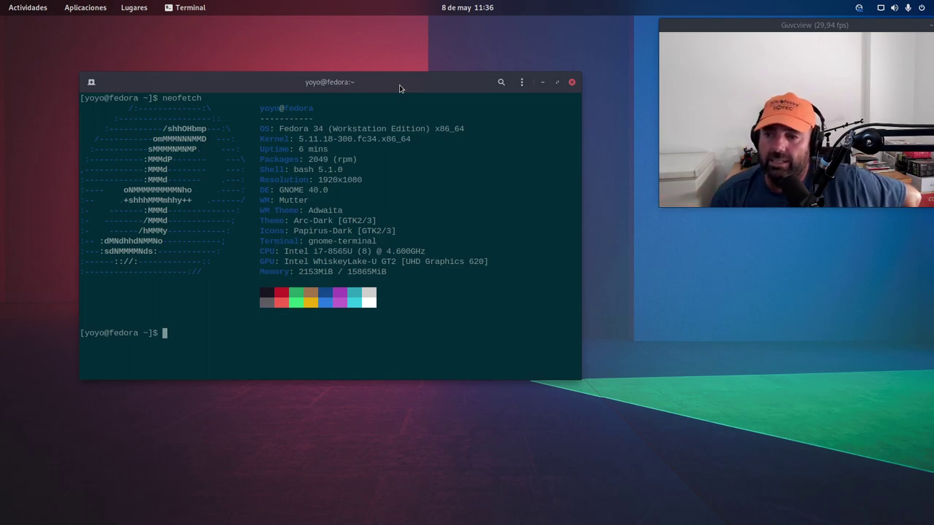
left_click_drag(385, 88, 375, 86)
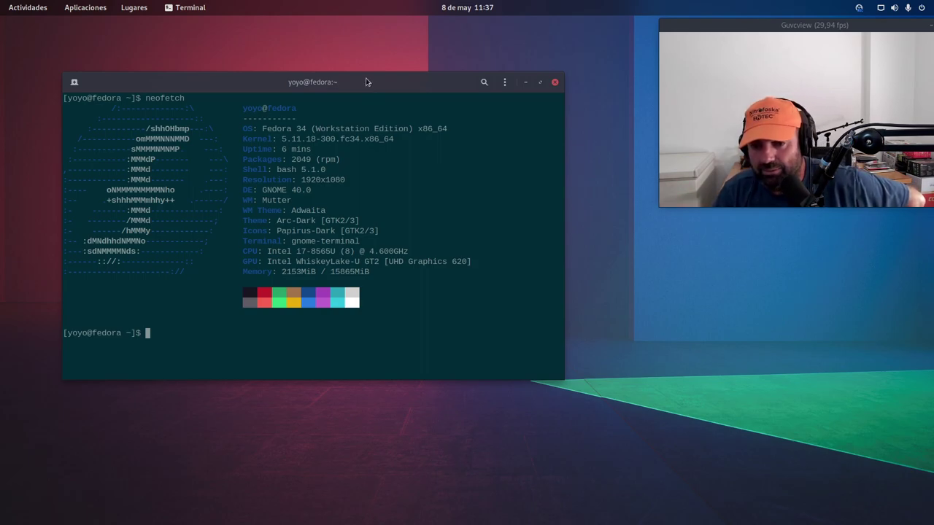
left_click(526, 82)
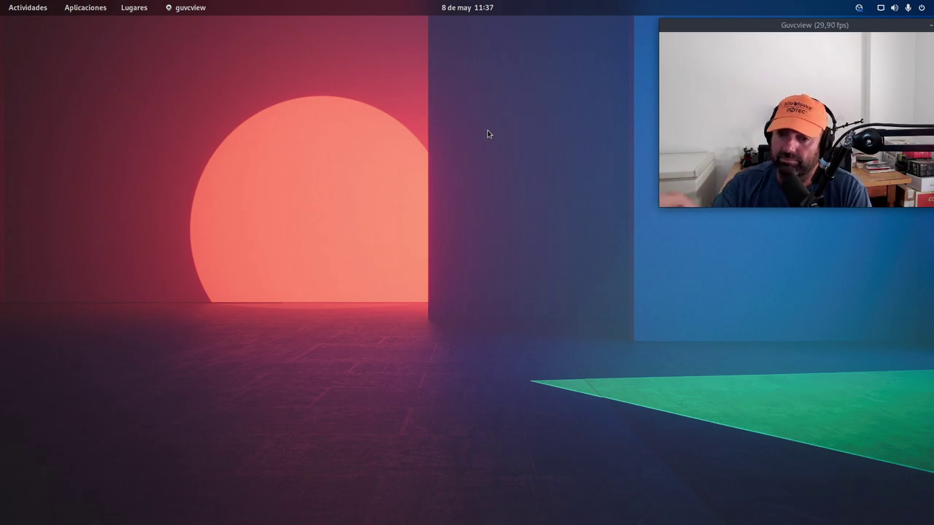
- Launch Carla and minimize its window
mouse_move(0, 0)
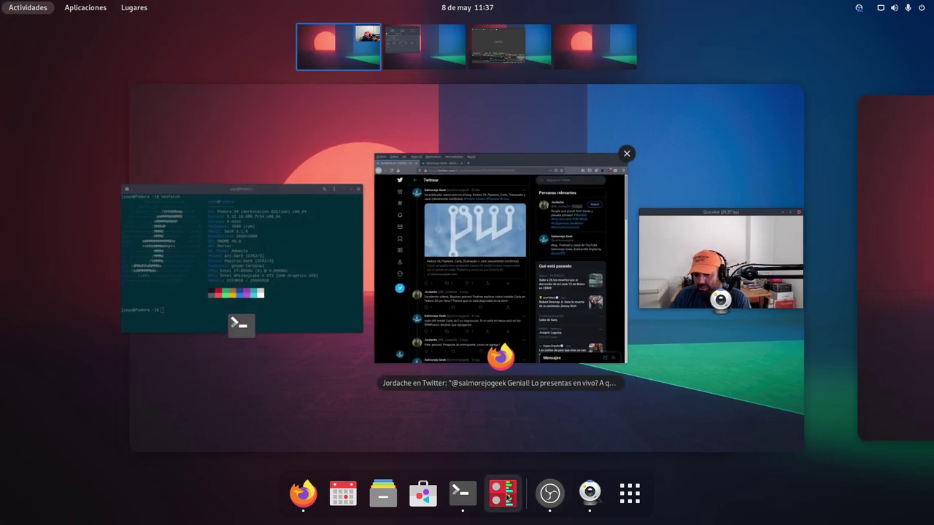
key("Escape")
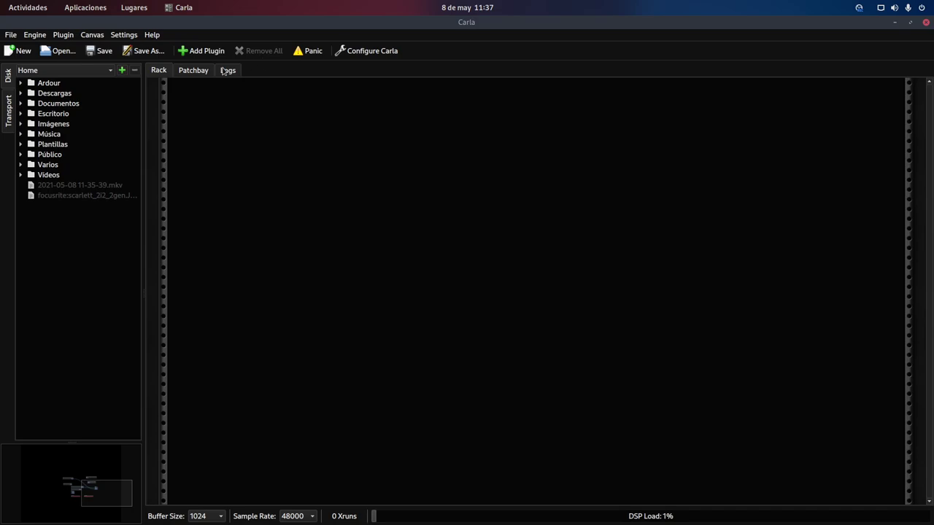
left_click(893, 23)
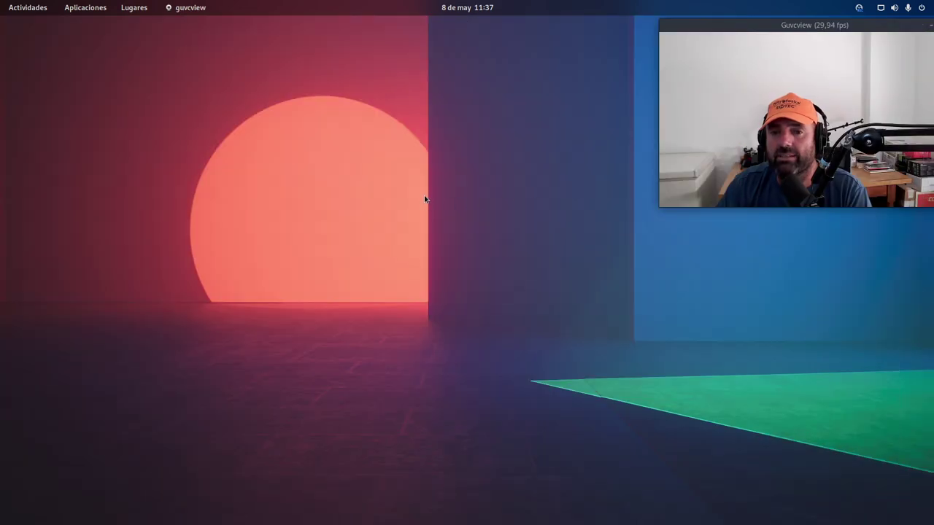
- Switch to Firefox and read the Twitter thread about installing Carla and recording separate channels in Audacity
key("super")
left_click(320, 316)
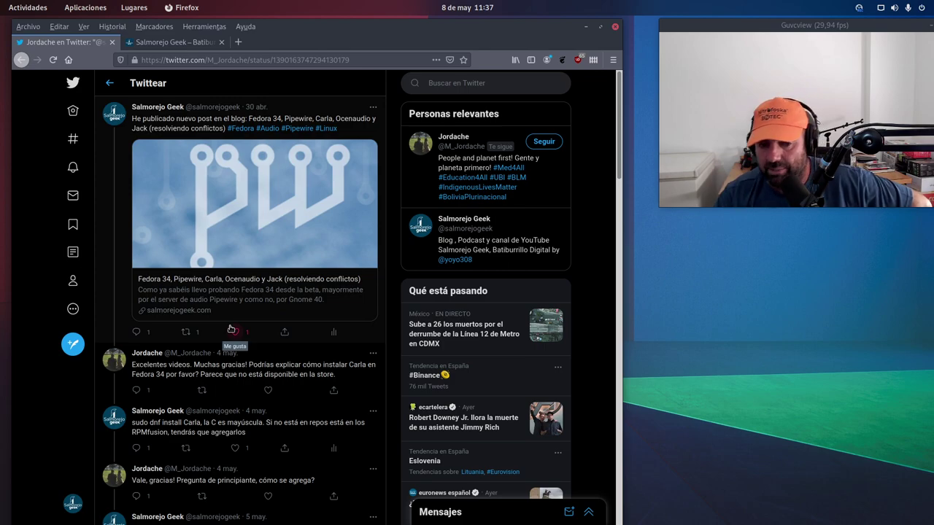
scroll(231, 329, "down", 3)
scroll(230, 325, "up", 3)
scroll(230, 325, "down", 1)
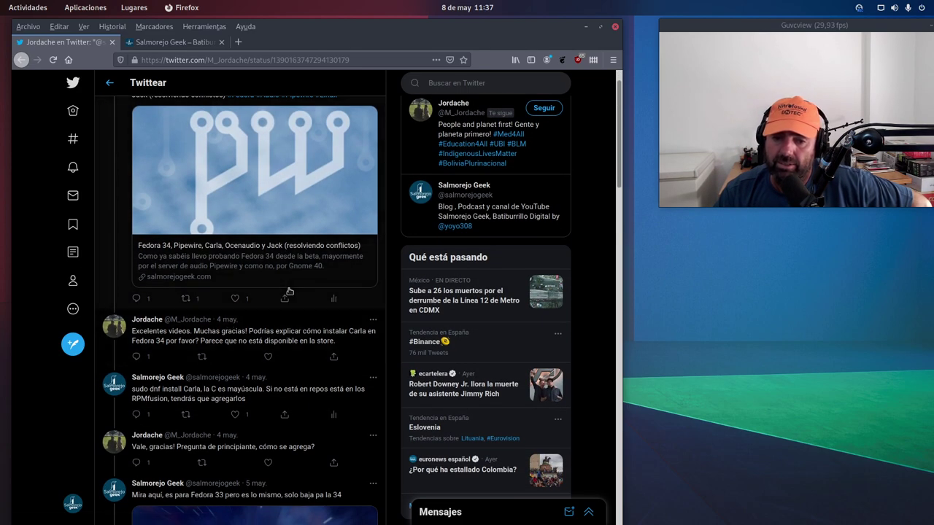
scroll(289, 292, "down", 2)
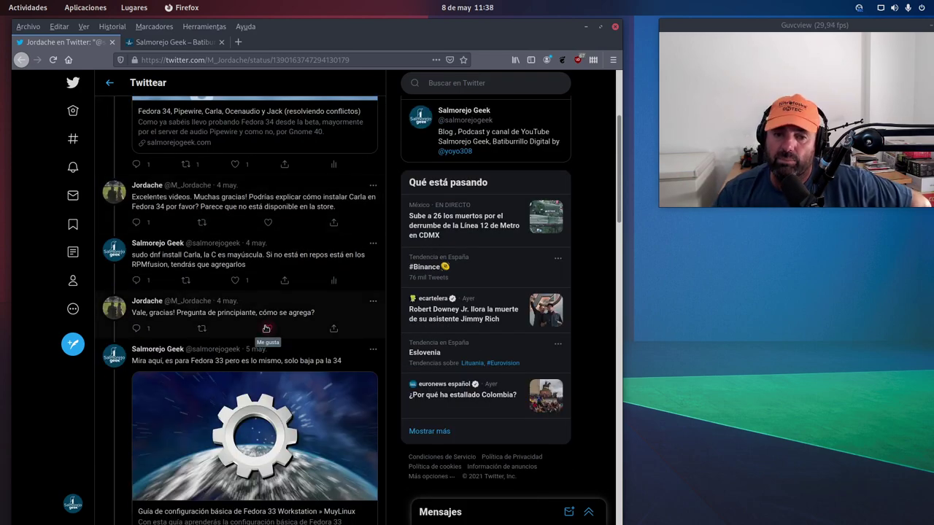
scroll(267, 328, "down", 3)
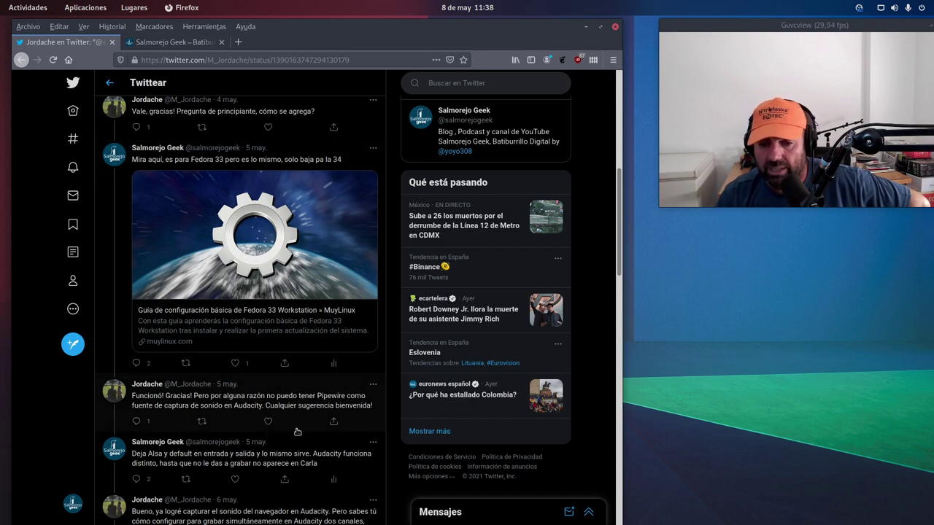
scroll(297, 431, "down", 2)
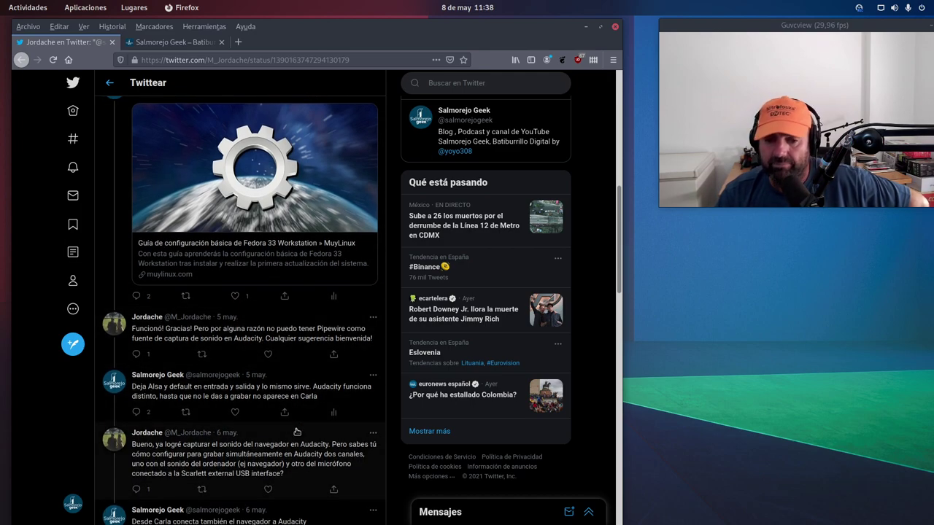
scroll(286, 453, "down", 2)
left_click(266, 425)
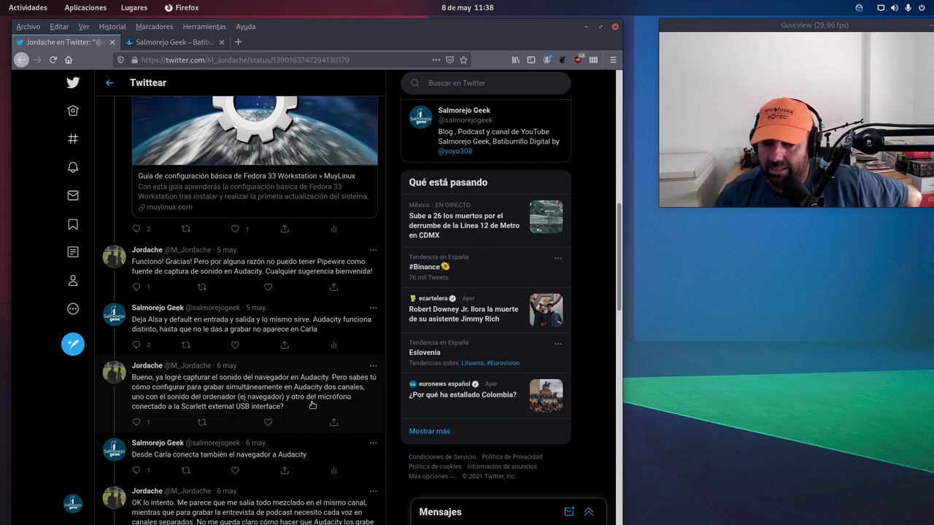
scroll(281, 385, "down", 3)
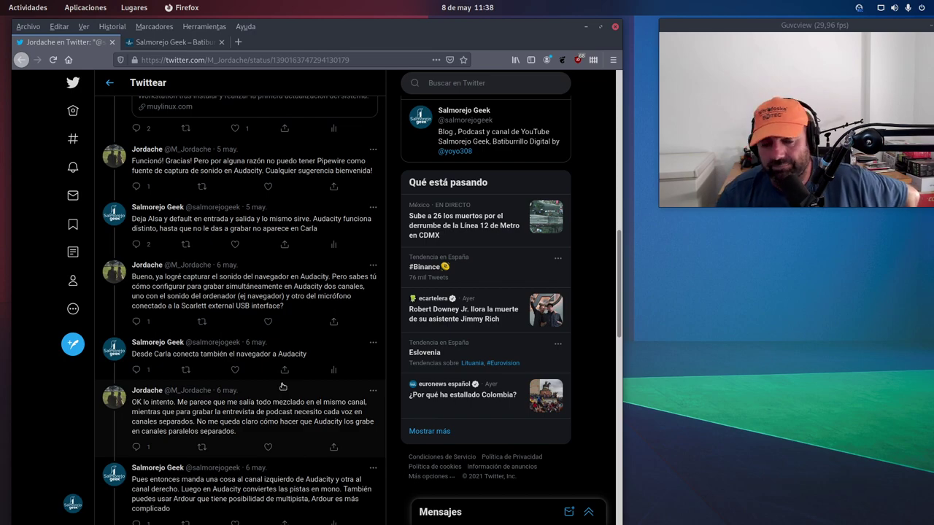
scroll(280, 383, "down", 6)
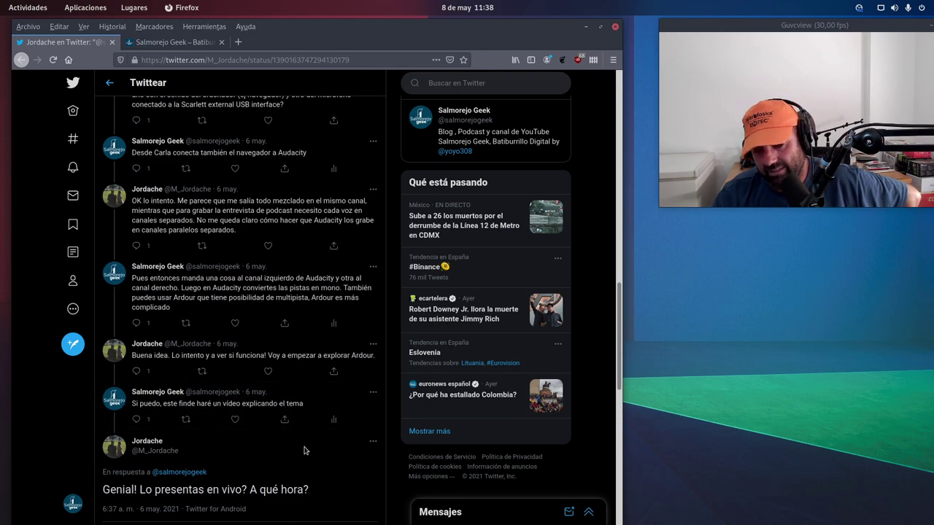
scroll(280, 397, "up", 5)
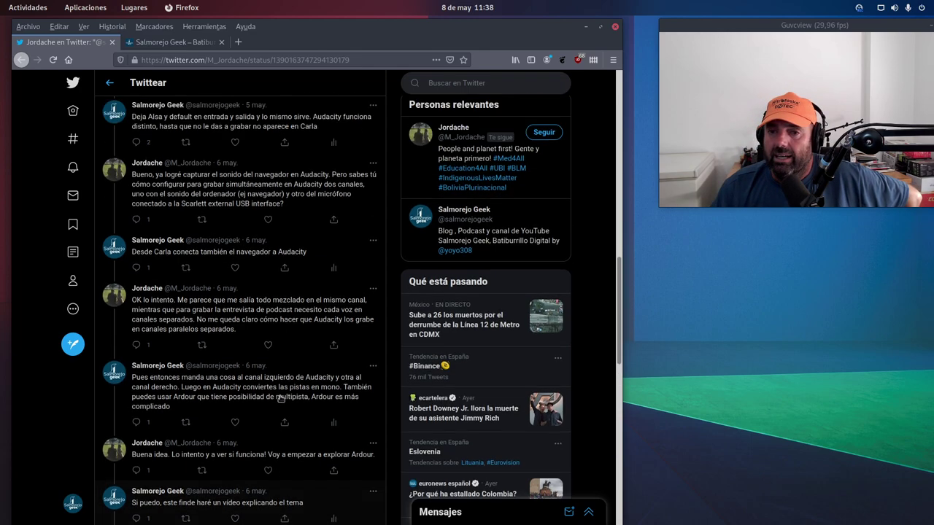
scroll(280, 397, "up", 3)
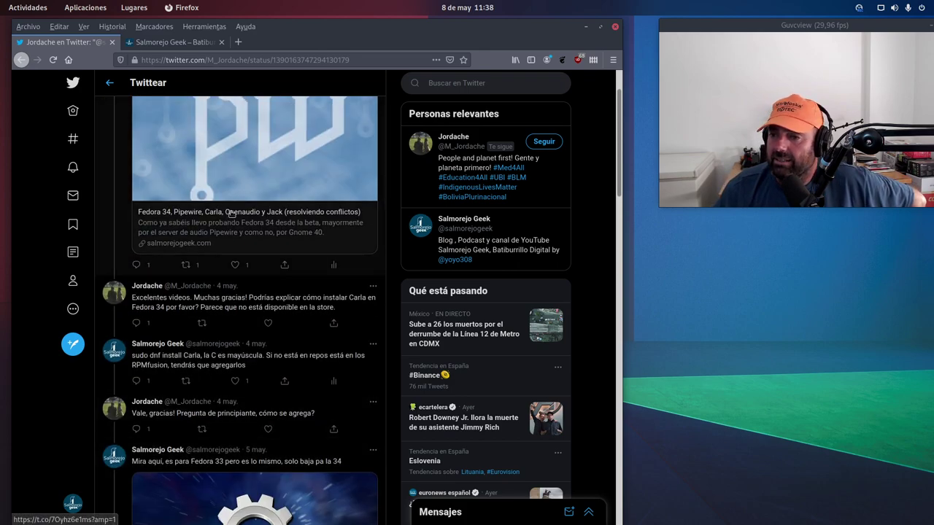
- Show the Salmorejo Geek blog's home page and minimize Firefox
left_click(151, 45)
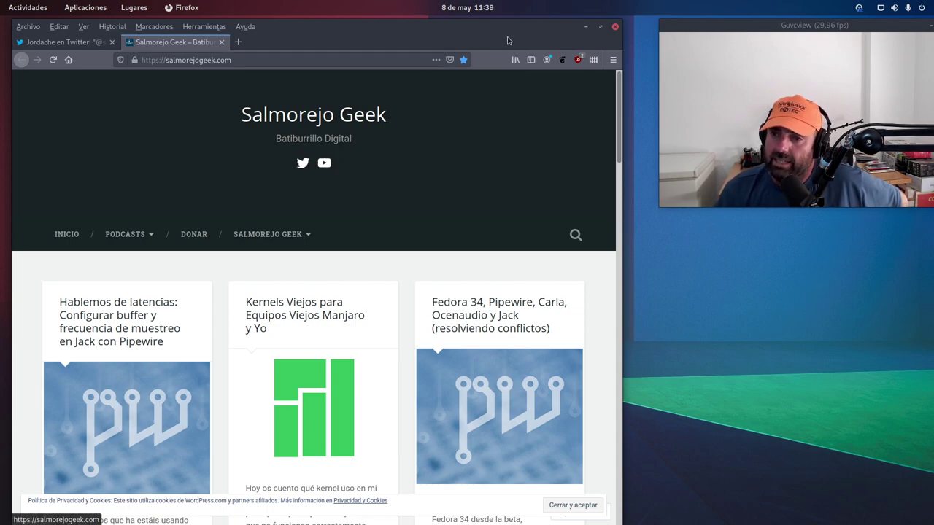
left_click(587, 30)
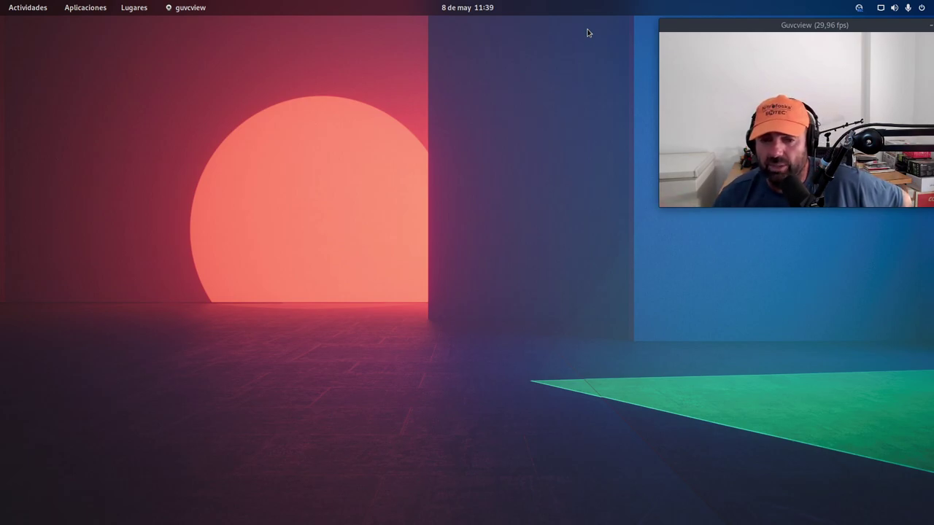
- Open focusrite:scarlett_2i2_2gen.JPG from the home folder to examine the audio interface's front, close the image and minimize the file manager
key("super")
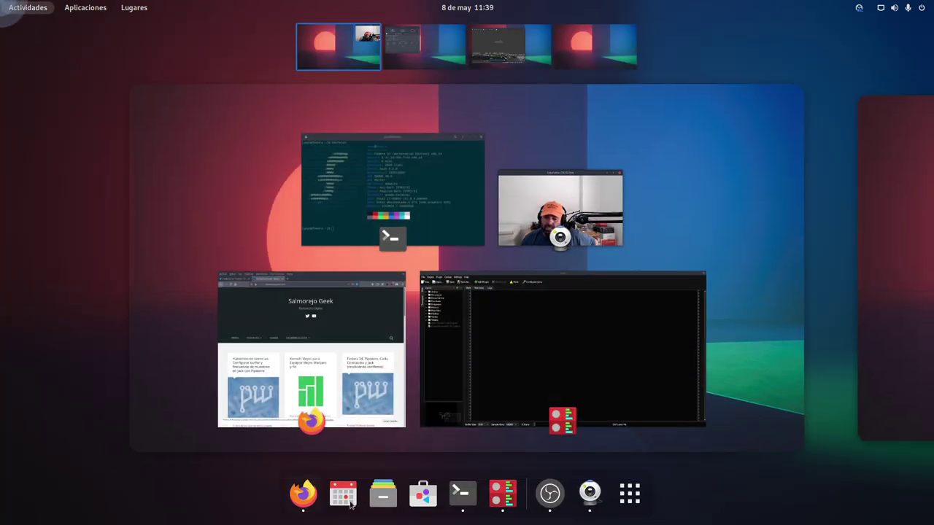
left_click(382, 490)
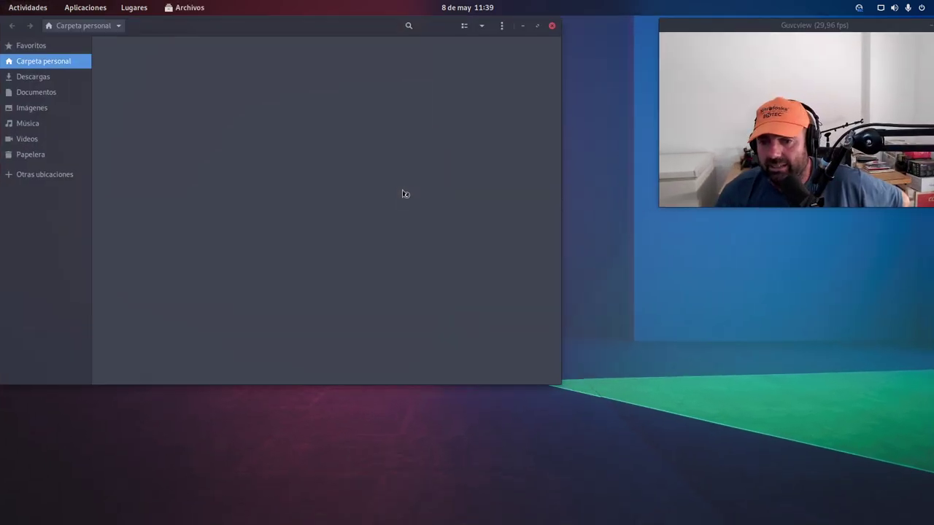
double_click(240, 213)
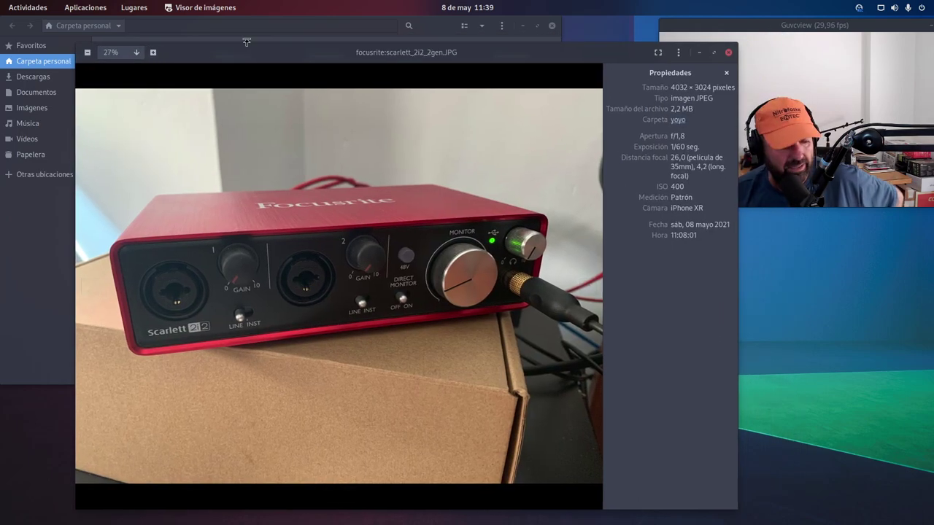
left_click_drag(396, 52, 326, 46)
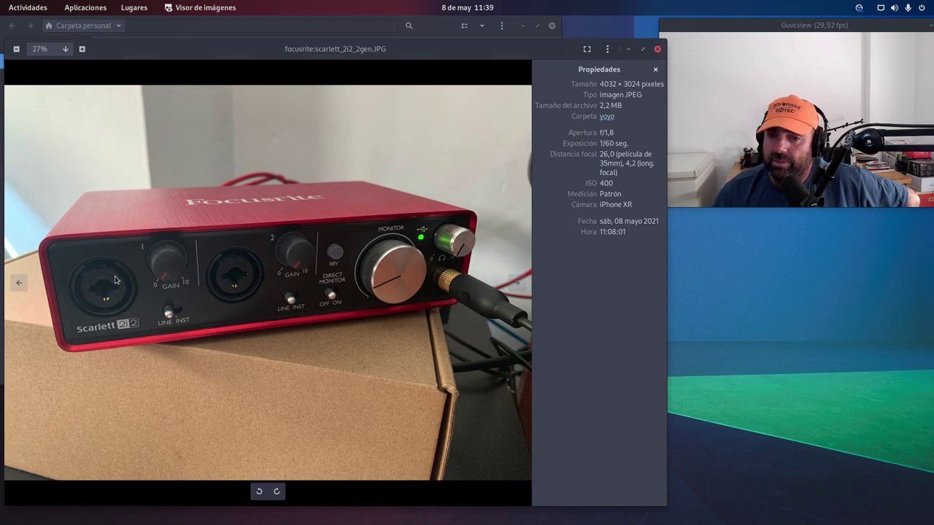
left_click(655, 48)
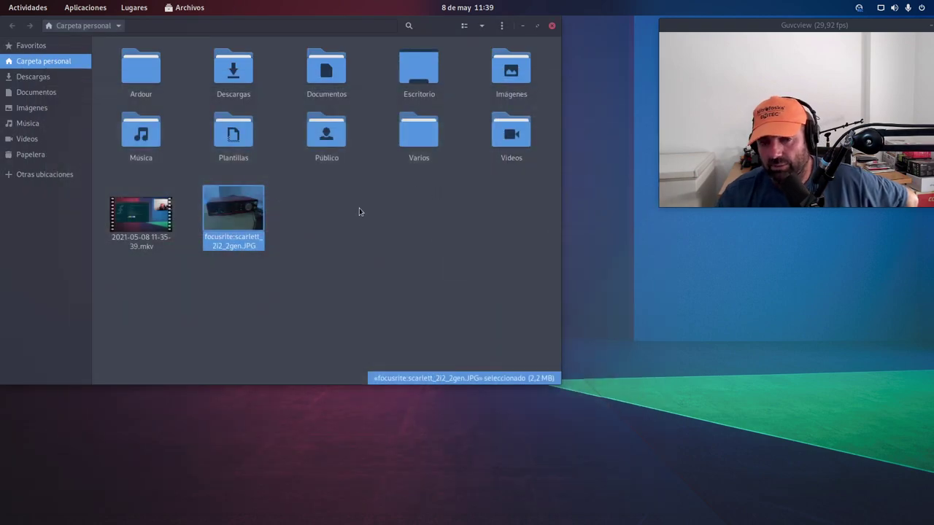
left_click(345, 239)
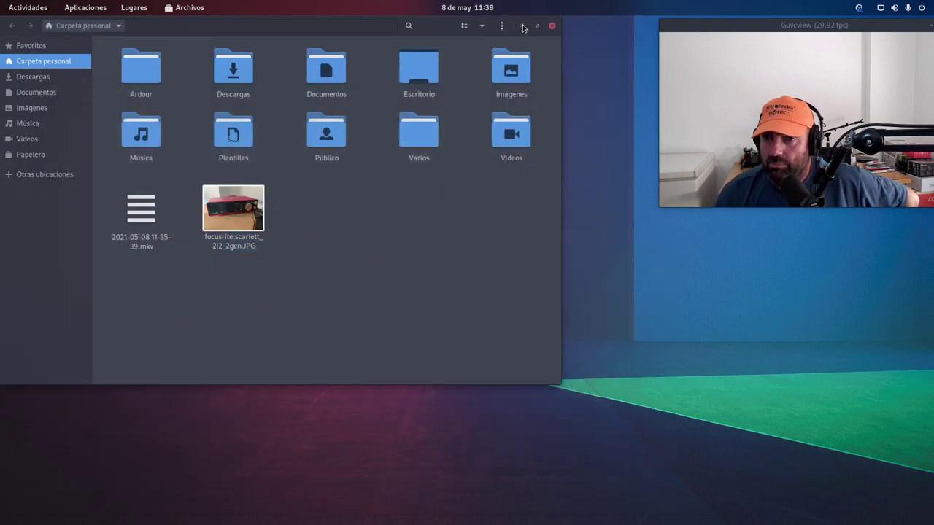
left_click(523, 27)
- Return to Firefox, open the YouTube channel linked on the Salmorejo Geek blog and accept YouTube's cookie terms
mouse_move(1, 2)
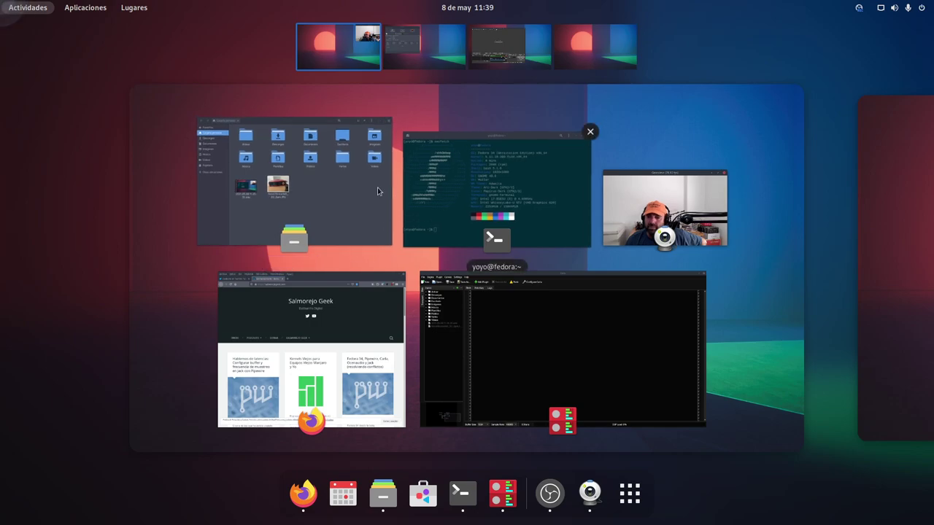
left_click(316, 292)
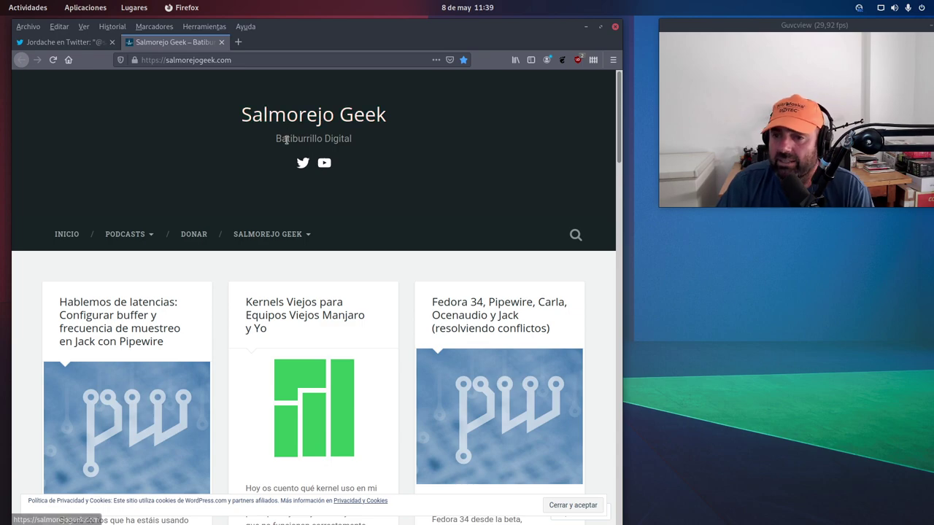
left_click(324, 162)
mouse_move(270, 235)
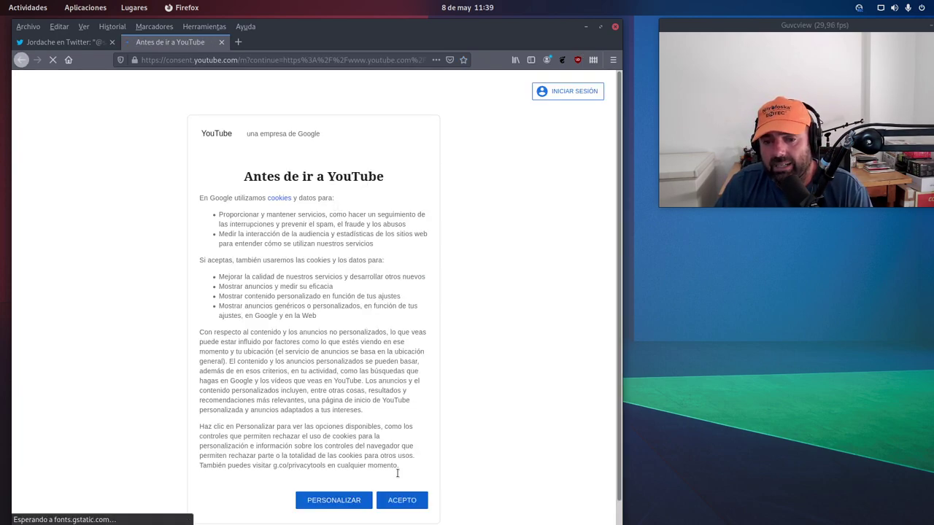
scroll(470, 434, "down", 2)
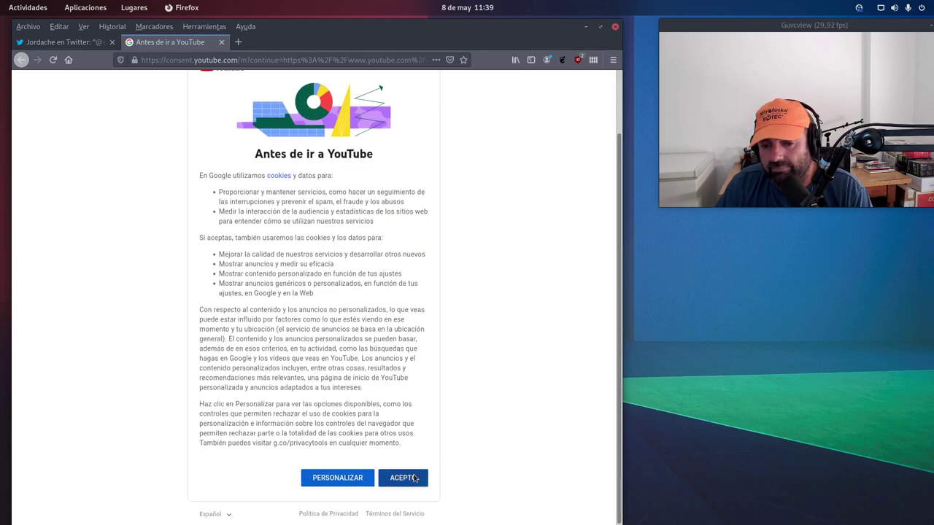
left_click(419, 478)
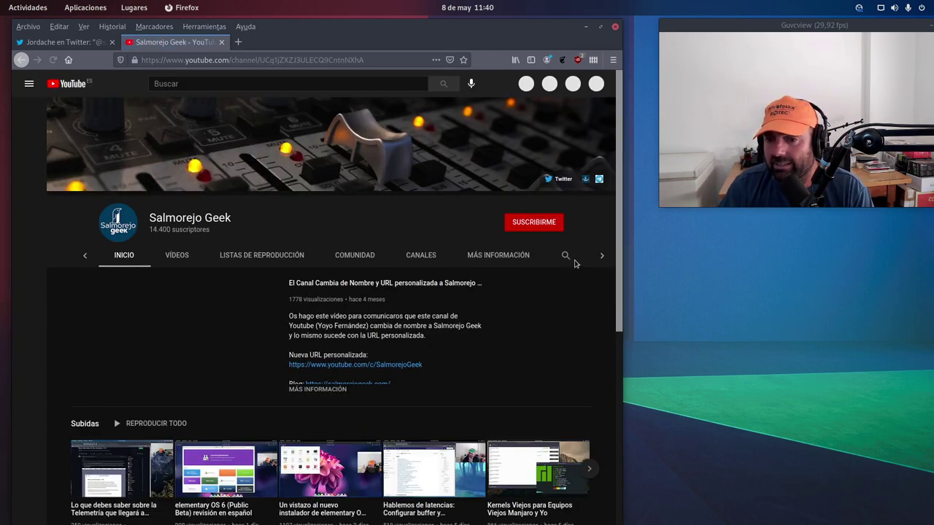
- Search the Salmorejo Geek channel for "killall radio" and open the video "Las Charlas de Killall Radio ##1 (El Reencuentro)"
left_click(566, 255)
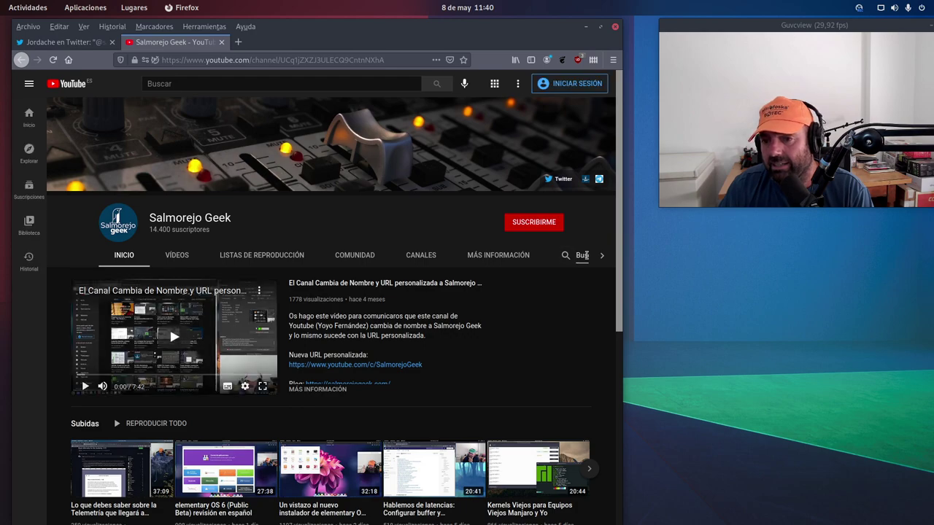
type("killall")
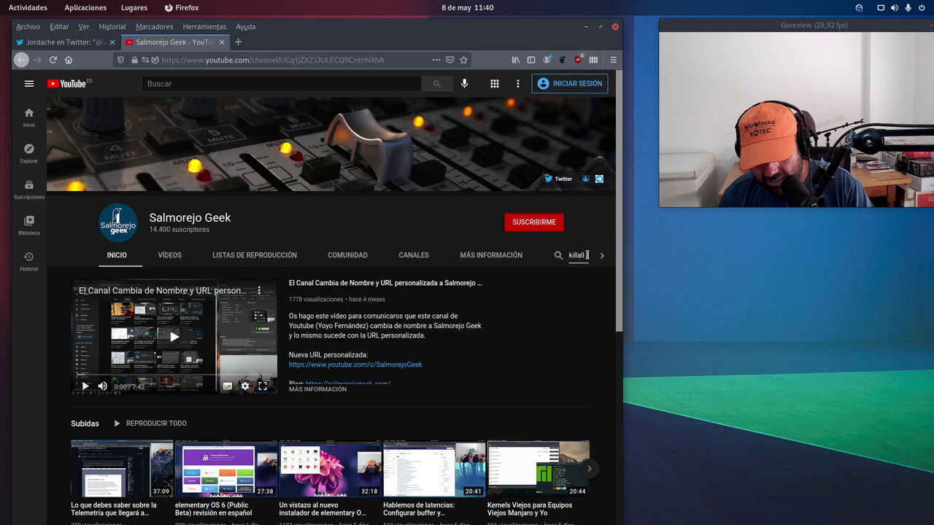
type(" radio")
key("Return")
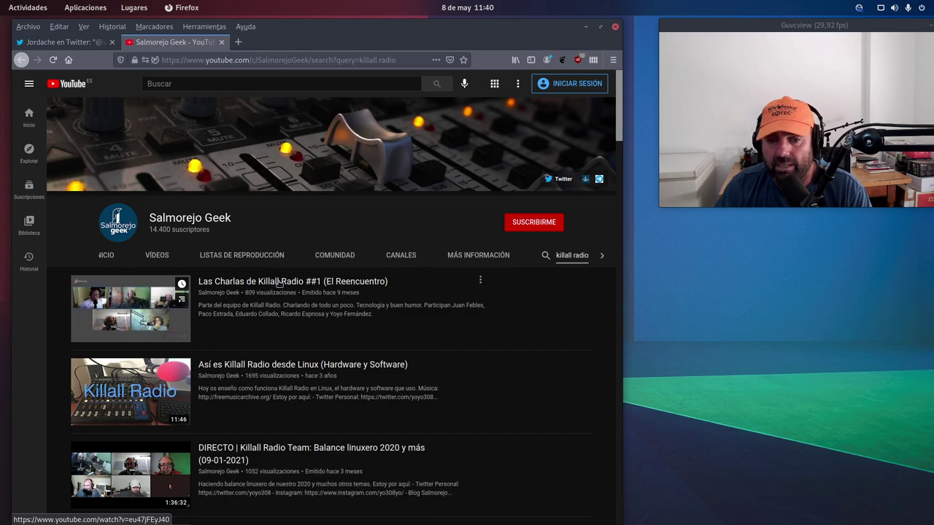
left_click(279, 283)
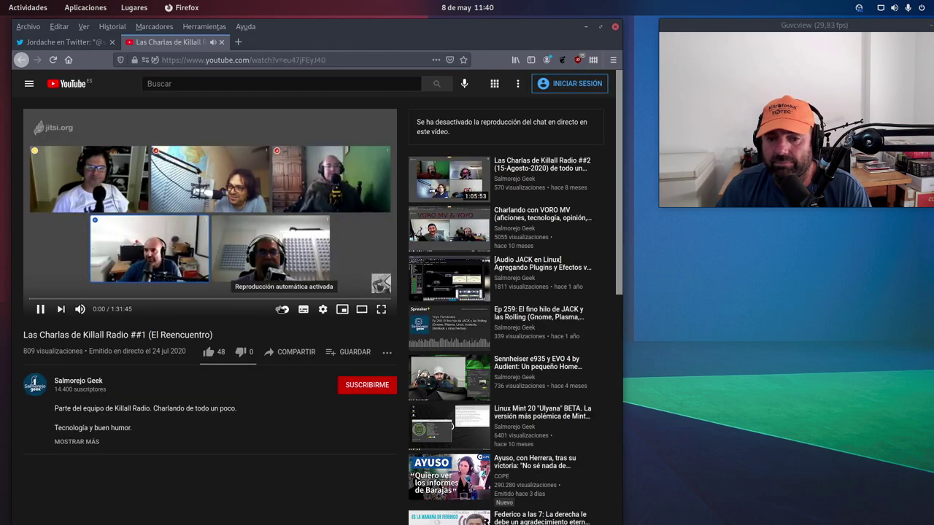
- Pause the Killall Radio video and display its playback quality options
left_click(41, 310)
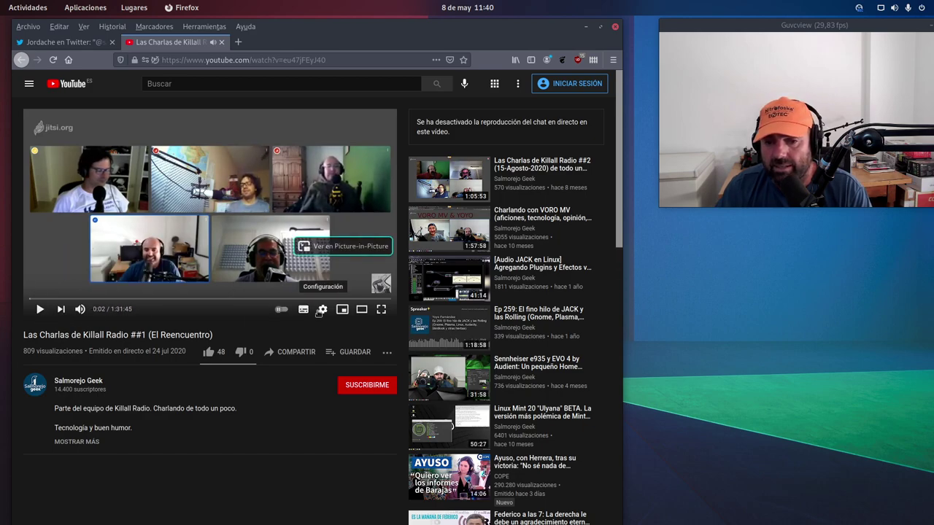
left_click(322, 310)
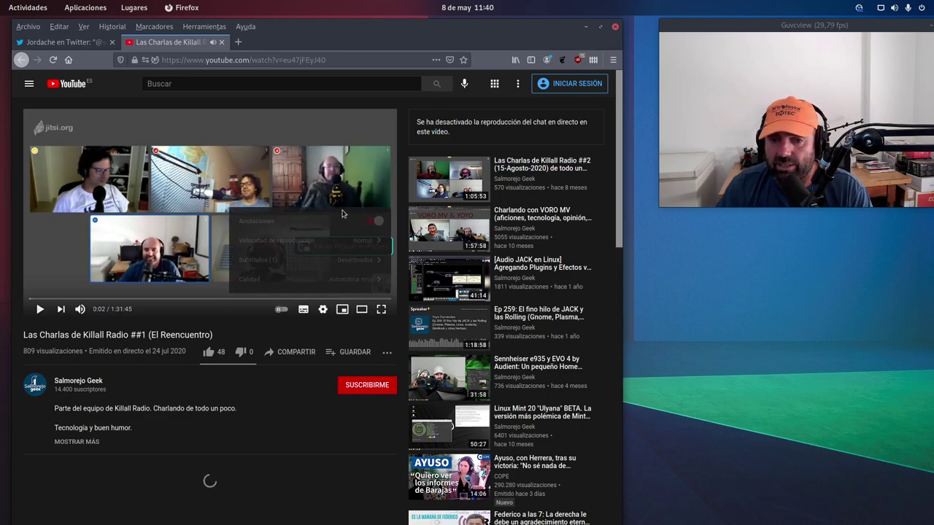
left_click(347, 283)
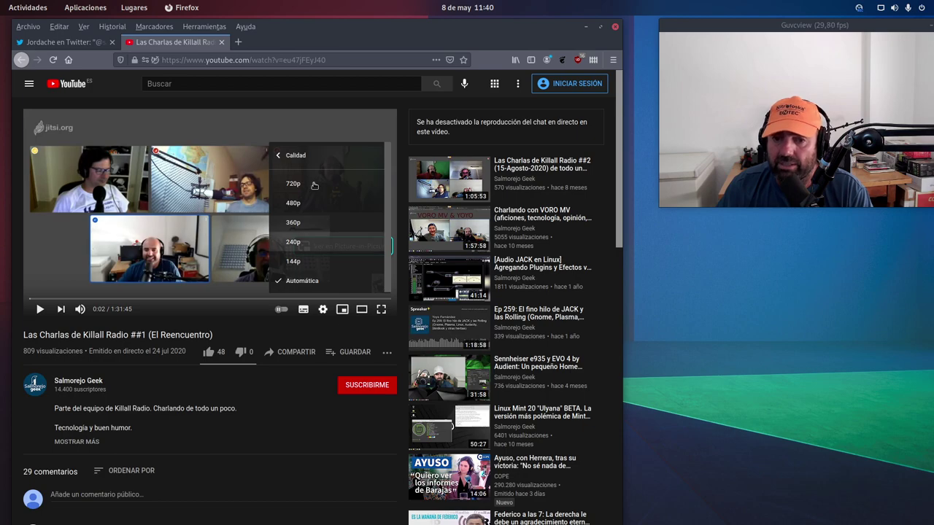
left_click(167, 287)
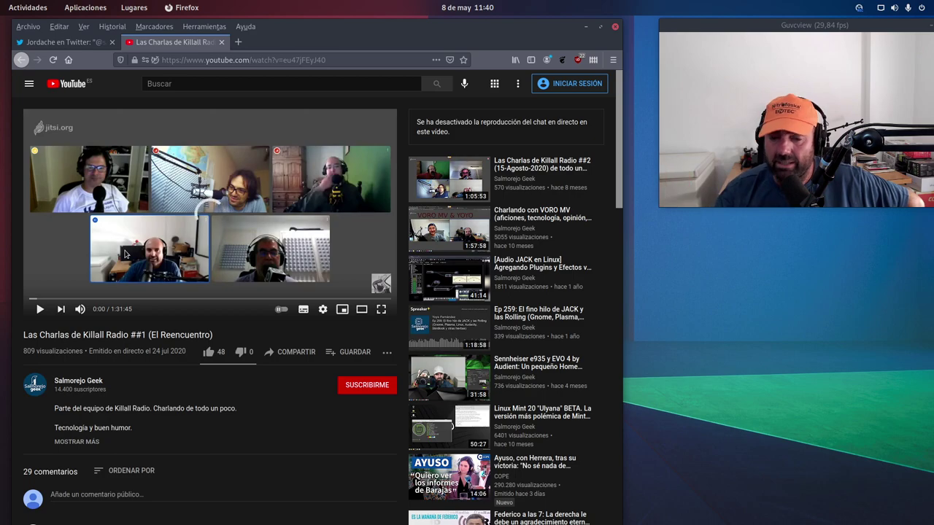
- Open focusrite:scarlett_2i2_2gen.JPG from the home folder again to examine the interface's inputs, and return to the YouTube video in Firefox
mouse_move(1, 2)
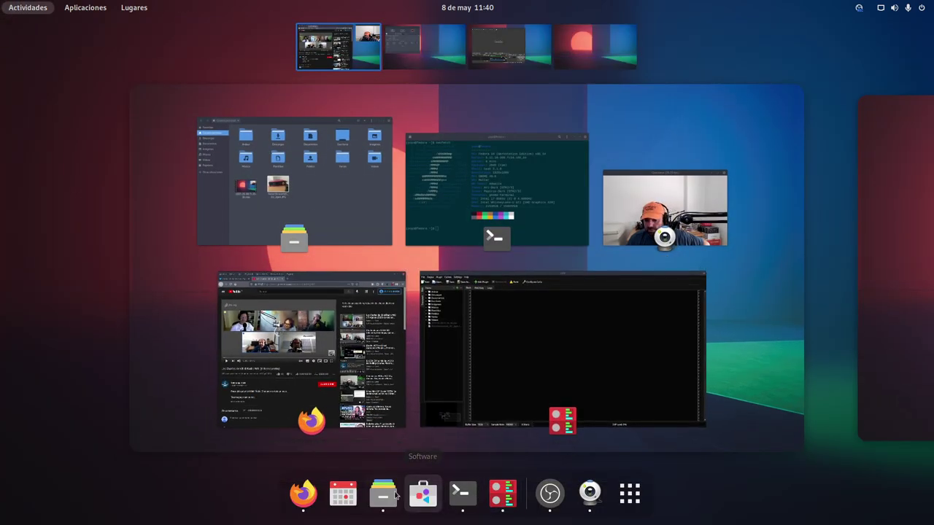
left_click(224, 237)
double_click(232, 225)
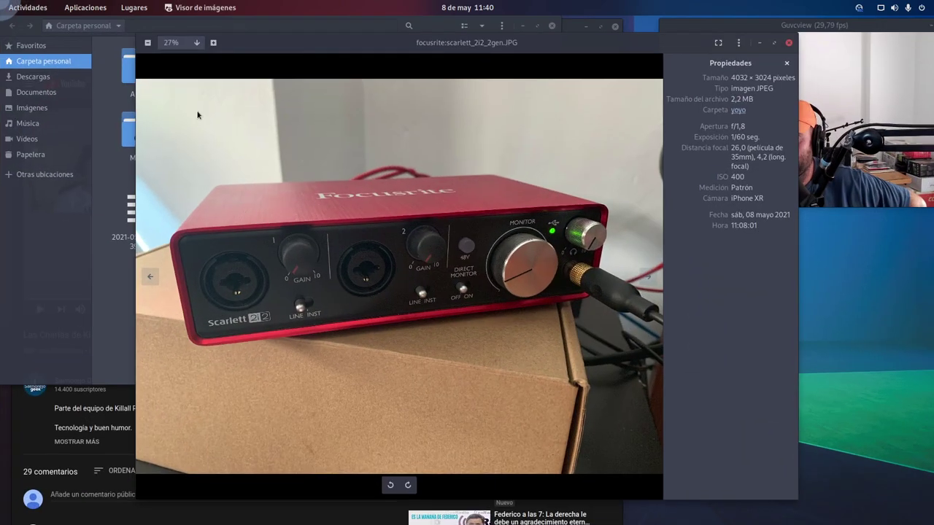
mouse_move(0, 0)
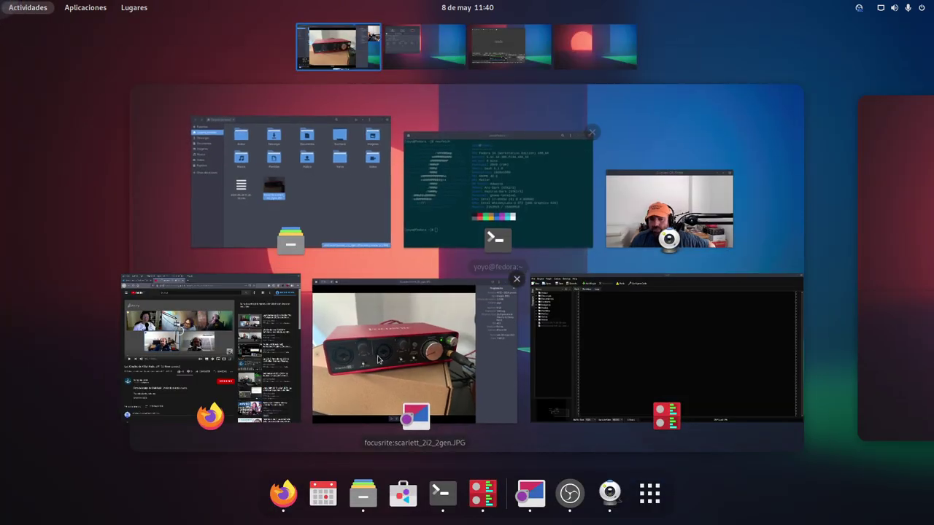
left_click(191, 321)
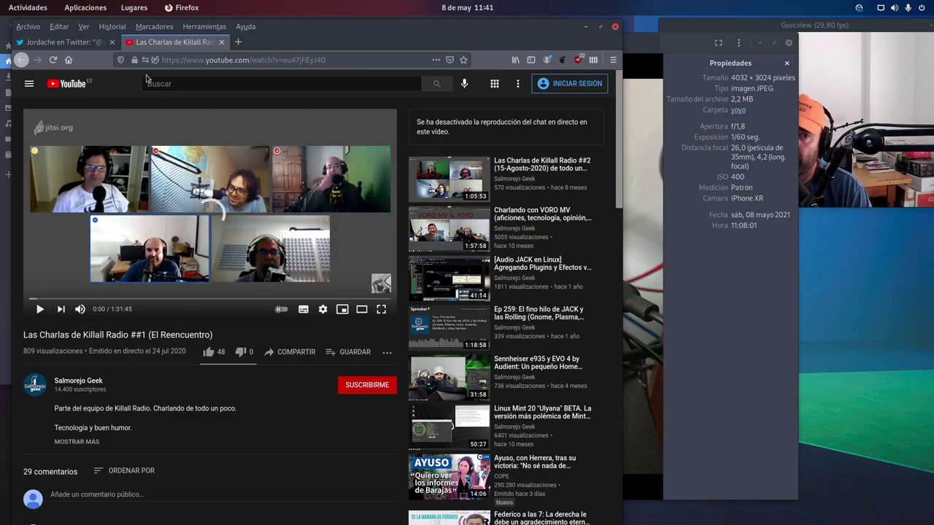
- Switch to Carla, show the Patchbay and spread apart the Scarlett 2i2 capture, Scarlett 2i2 playback and HDMI 2 playback nodes
mouse_move(2, 4)
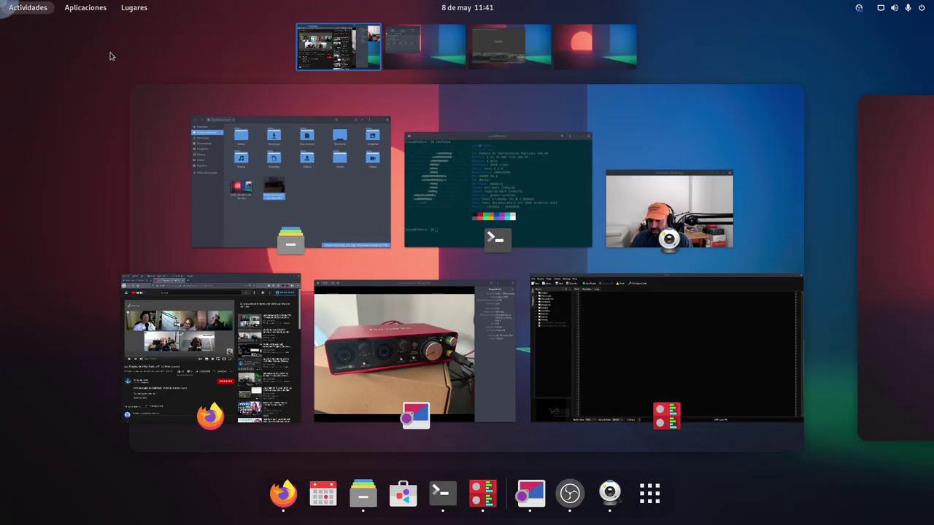
left_click(539, 314)
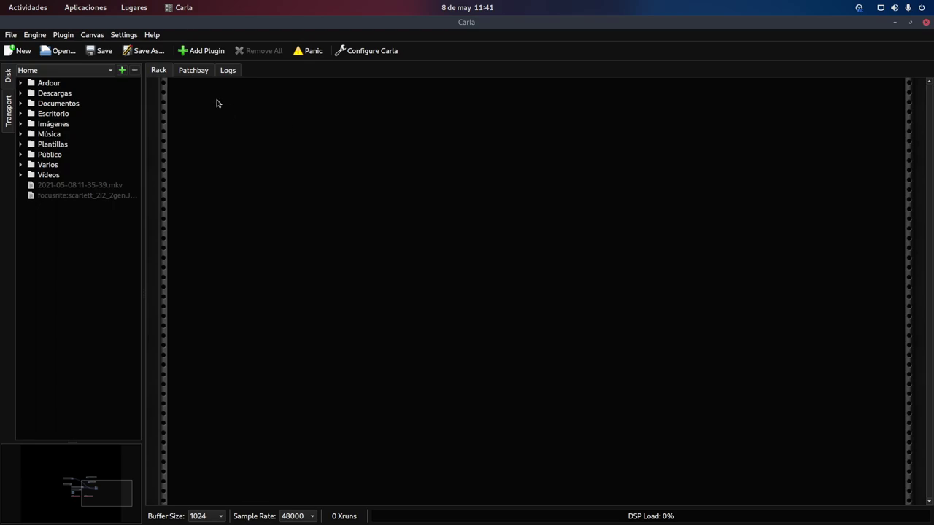
left_click(195, 73)
left_click_drag(278, 140, 252, 122)
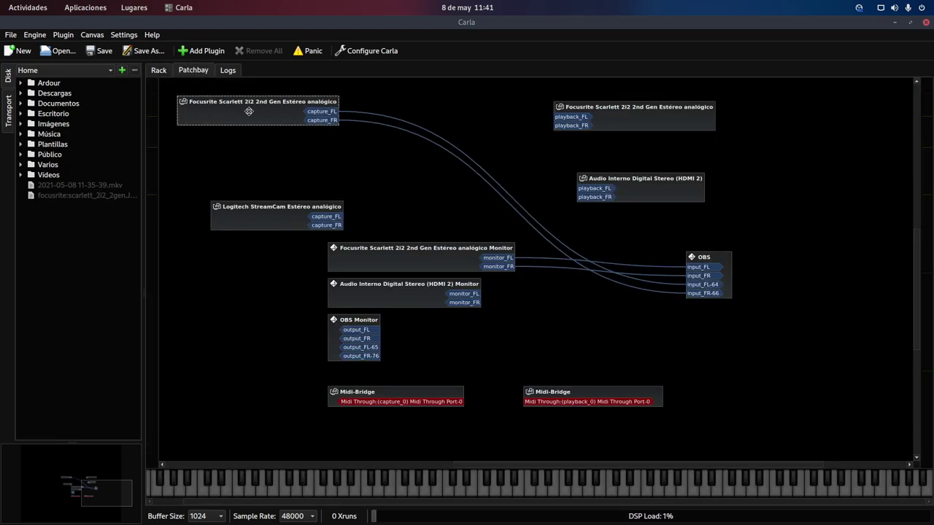
left_click_drag(637, 114, 796, 119)
left_click_drag(606, 179, 523, 132)
- Keep the Guvcview webcam window on top of other windows and move it below Carla's playback nodes, leaving Carla active
mouse_move(1, 1)
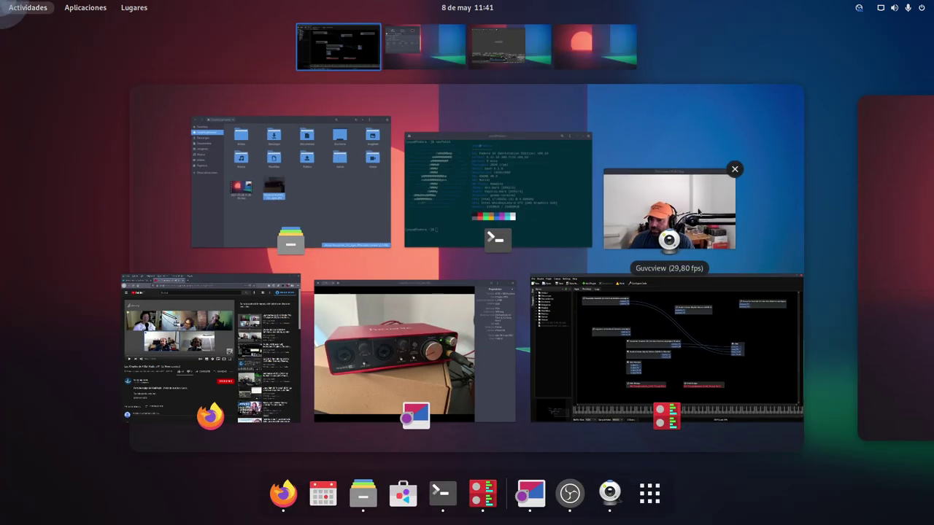
left_click(671, 213)
right_click(839, 25)
left_click(835, 110)
left_click_drag(816, 26, 846, 327)
left_click(799, 130)
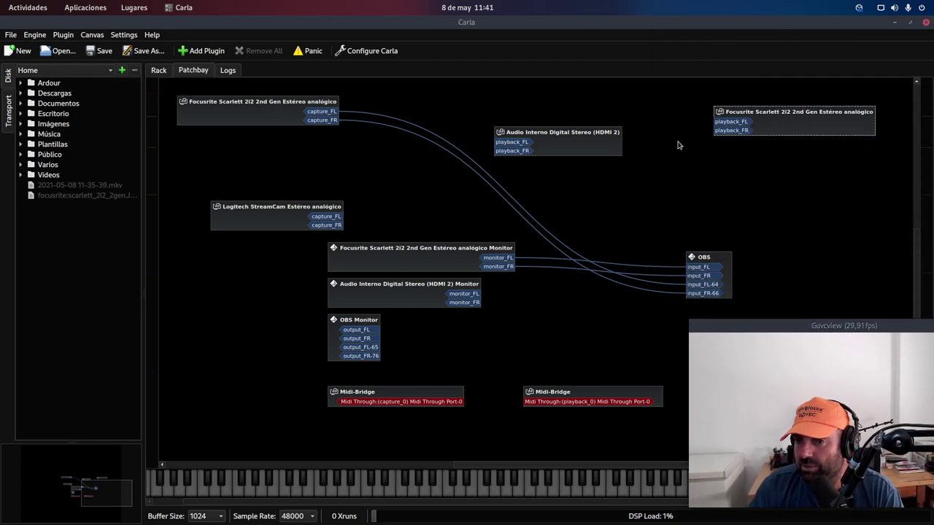
- Place OBS below the playback nodes, Logitech StreamCam beside Midi-Bridge, and line up the Scarlett and HDMI 2 Monitor nodes below Scarlett capture
left_click_drag(588, 143, 612, 126)
left_click_drag(732, 273, 809, 203)
left_click_drag(237, 212, 223, 418)
left_click_drag(375, 249, 214, 167)
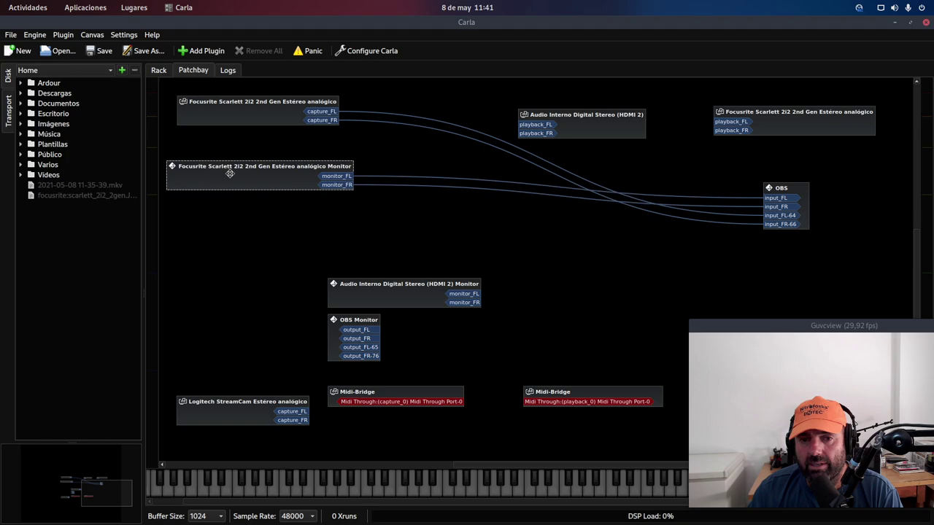
left_click_drag(386, 287, 261, 241)
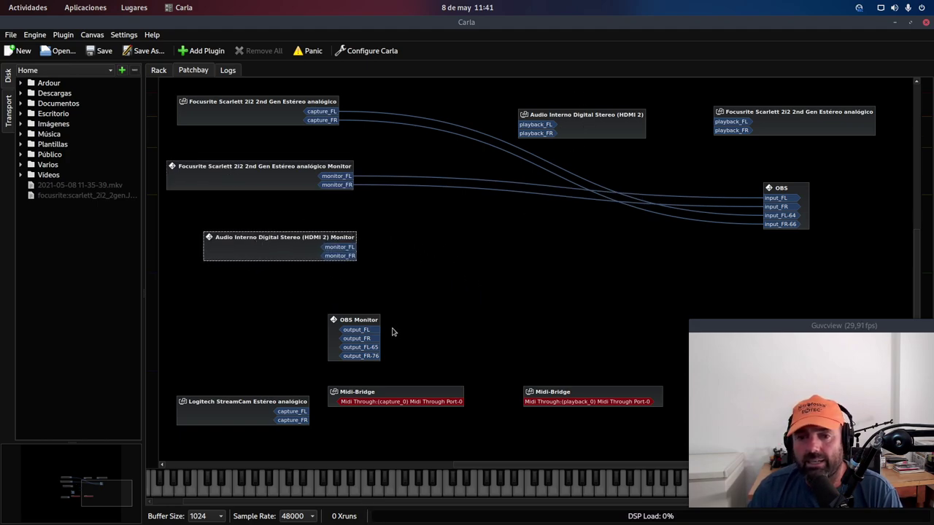
left_click_drag(598, 126, 604, 122)
- Shift the webcam window and the patchbay view, and rearrange the Scarlett capture, monitor and playback nodes, HDMI 2 playback and OBS so they are clearly visible
left_click_drag(763, 327, 718, 343)
left_click_drag(127, 501, 88, 485)
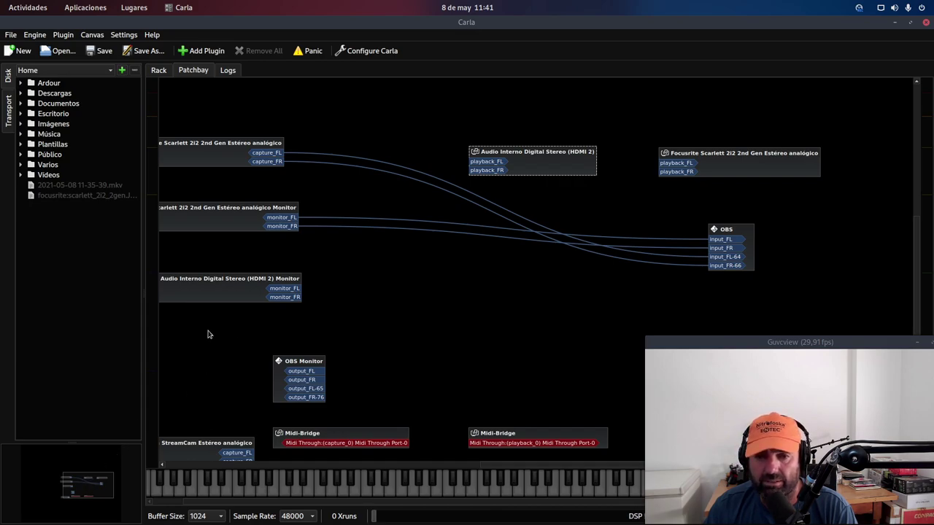
left_click_drag(223, 157, 321, 121)
left_click_drag(205, 217, 284, 196)
left_click_drag(564, 160, 606, 107)
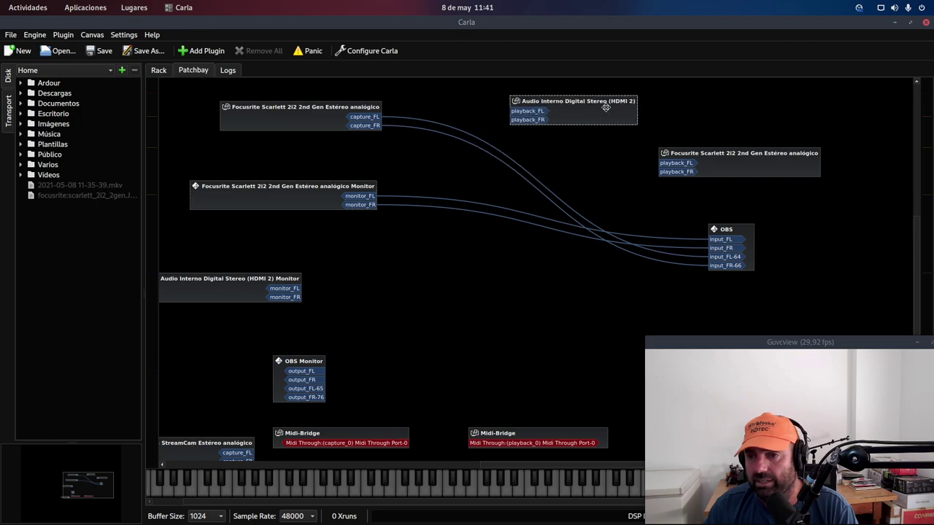
left_click_drag(735, 167, 770, 137)
left_click_drag(750, 241, 750, 210)
- Move the OBS Monitor and Logitech StreamCam nodes above the Midi-Bridge nodes and shift the webcam window further aside
left_click_drag(314, 363, 411, 329)
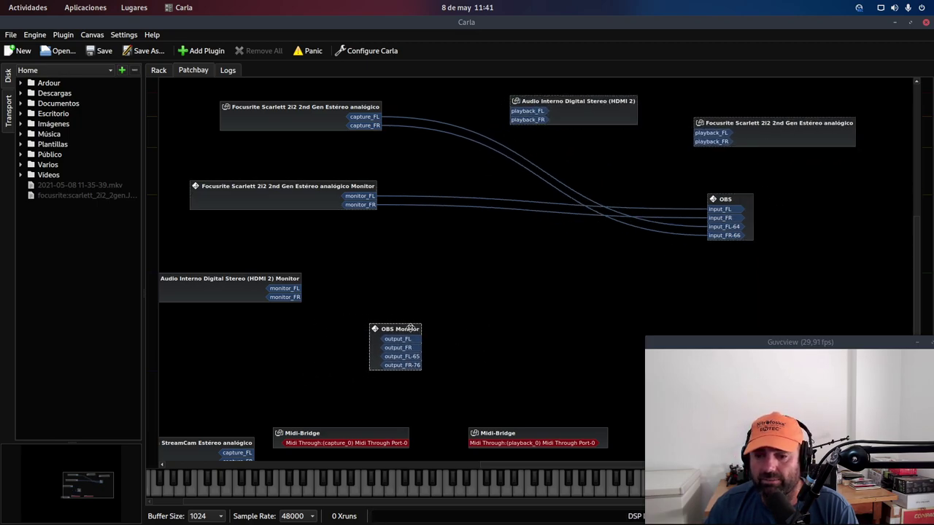
left_click_drag(213, 441, 268, 366)
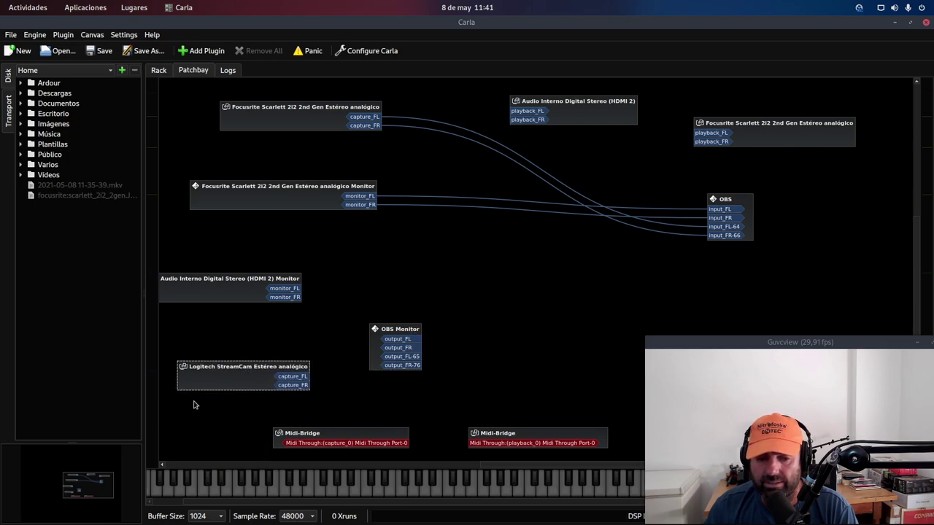
left_click_drag(731, 345, 757, 340)
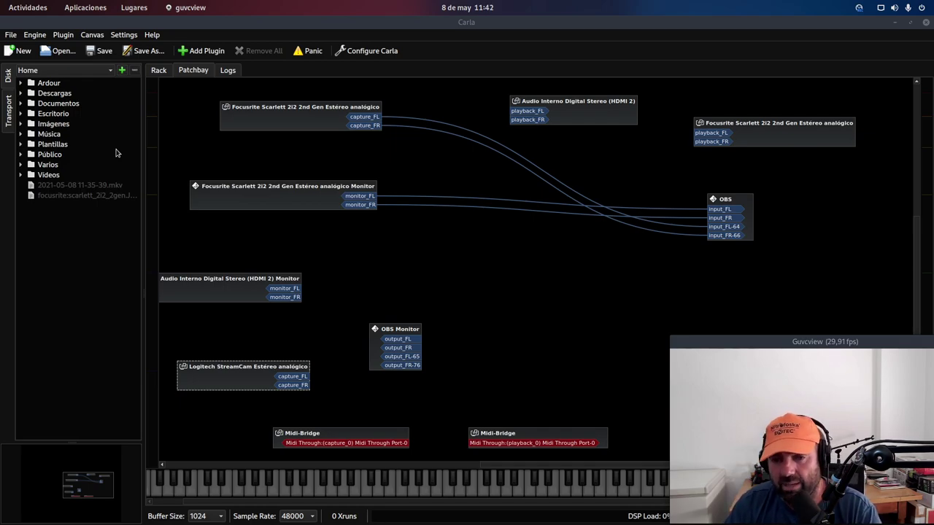
- Return to Firefox, reload the Killall Radio video, play it from 17:30 for a few seconds and pause it
key("super")
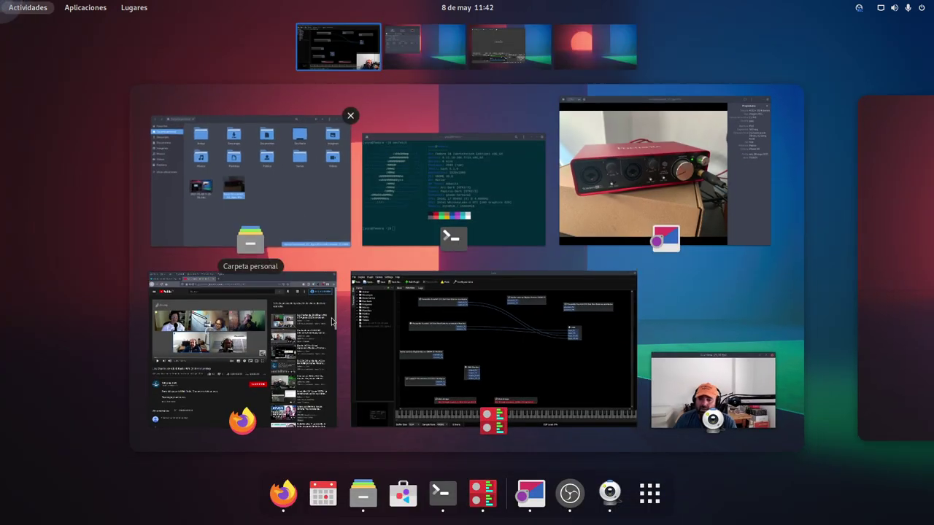
left_click(230, 322)
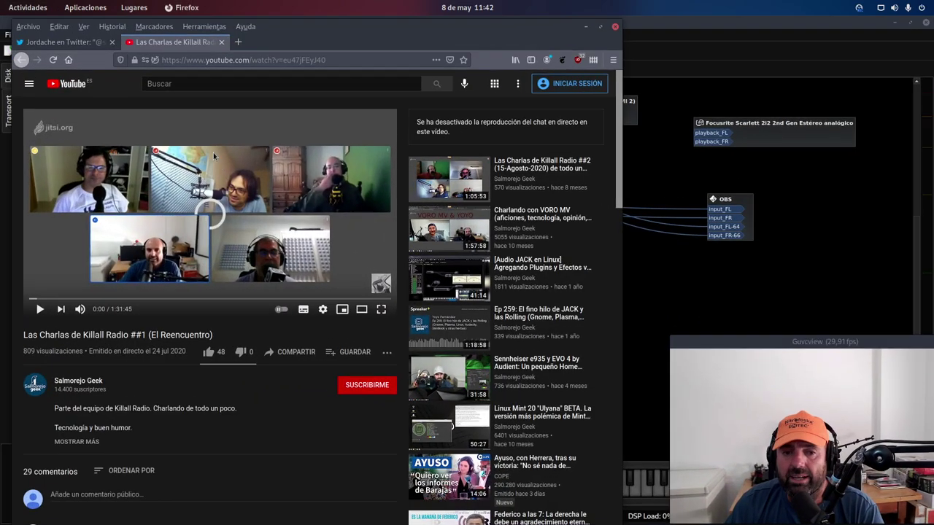
left_click(53, 60)
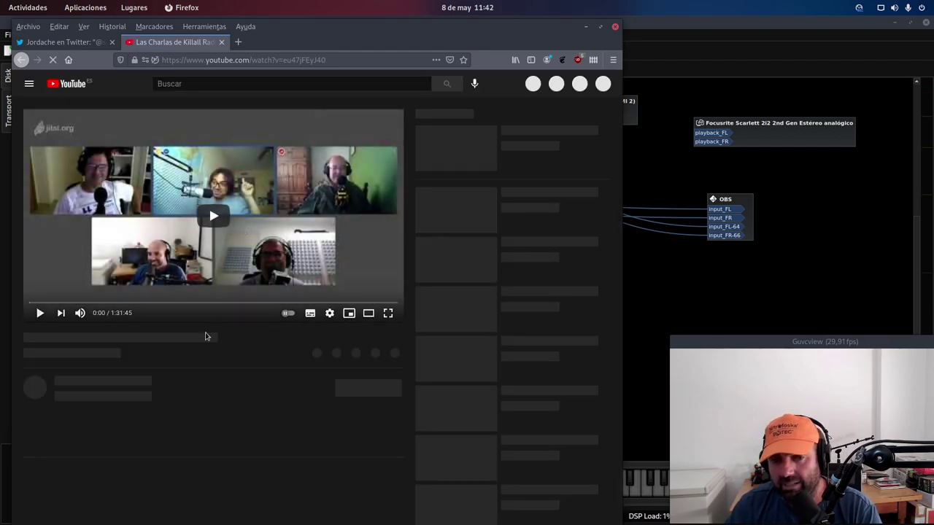
left_click(208, 216)
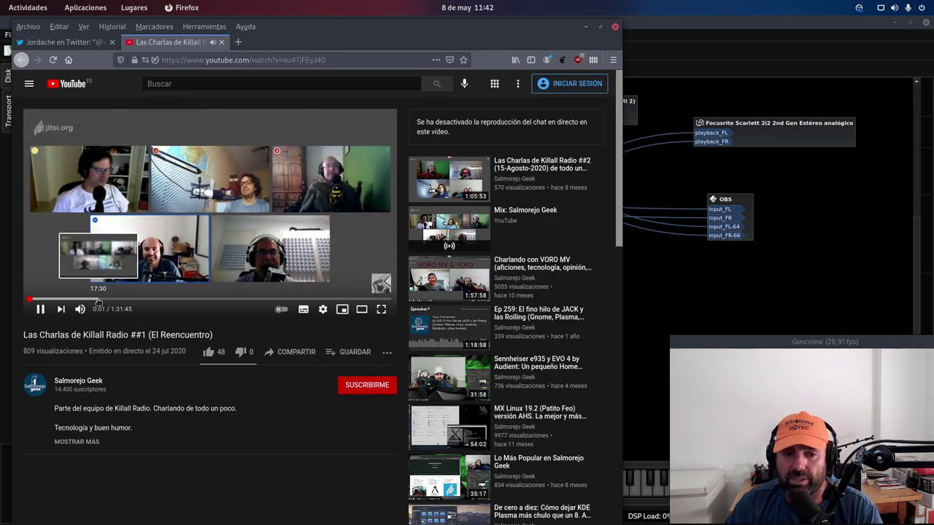
left_click(99, 299)
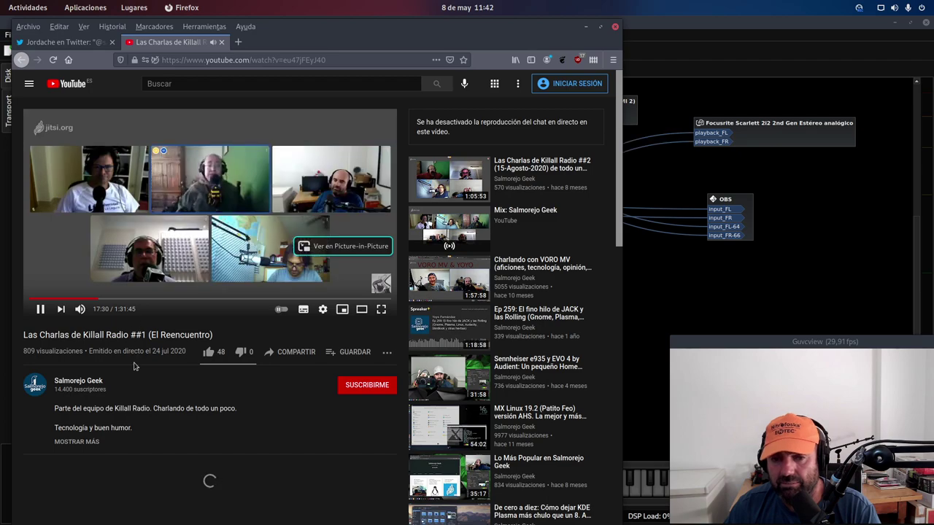
mouse_move(41, 308)
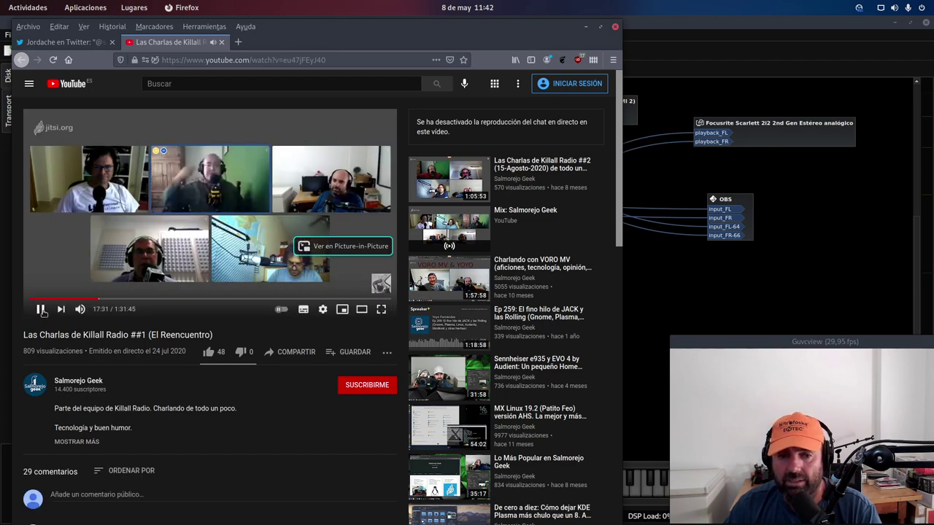
left_click(41, 308)
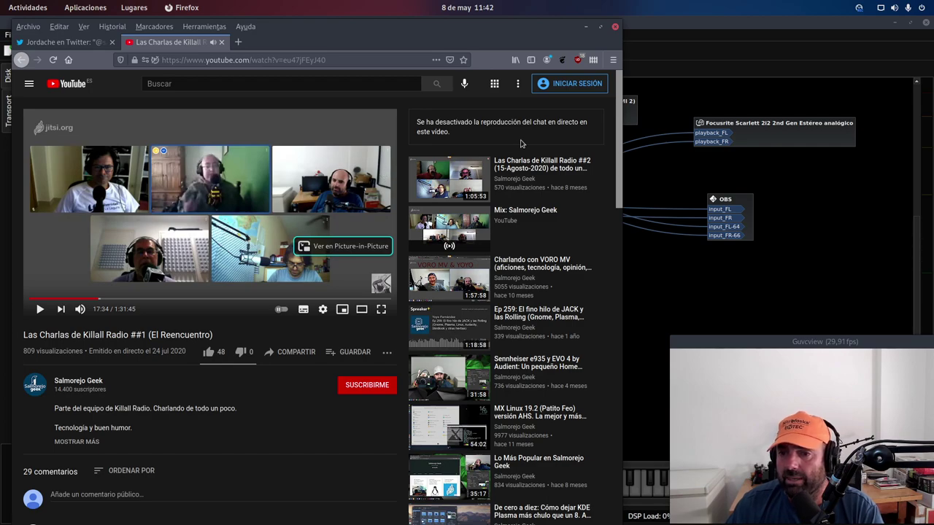
- Minimize Firefox and, in Carla's patchbay, place the Firefox node apart from the others and move the Scarlett capture and Monitor nodes upward
left_click(587, 29)
left_click_drag(414, 210, 375, 268)
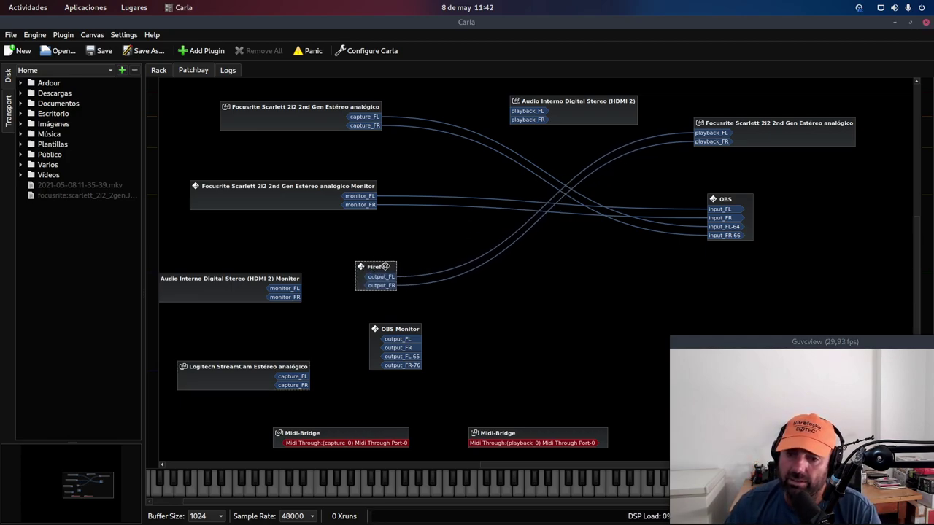
left_click_drag(385, 269, 427, 252)
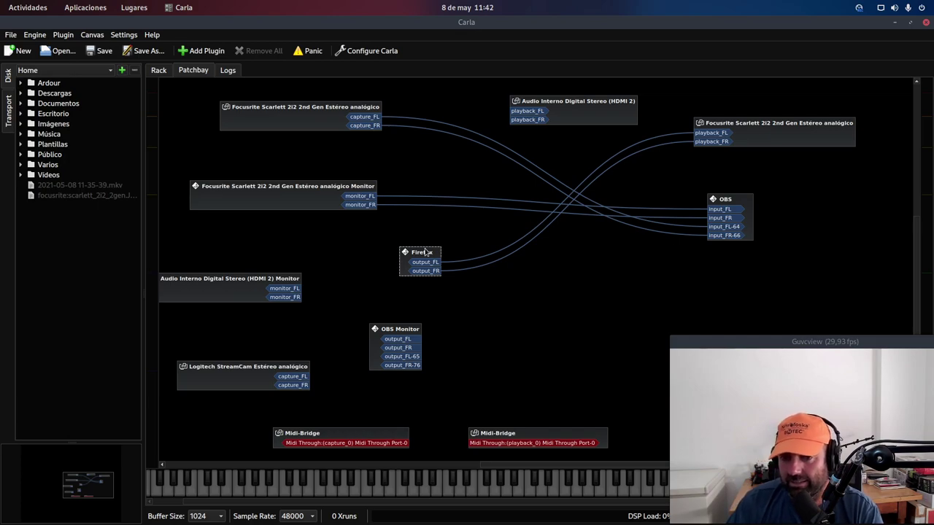
left_click_drag(282, 115, 237, 103)
left_click_drag(250, 199, 232, 167)
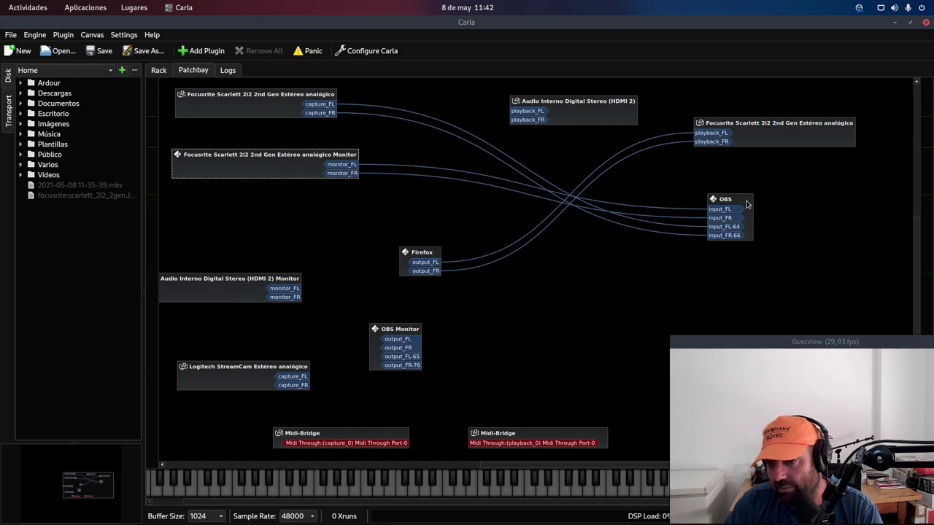
left_click(21, 15)
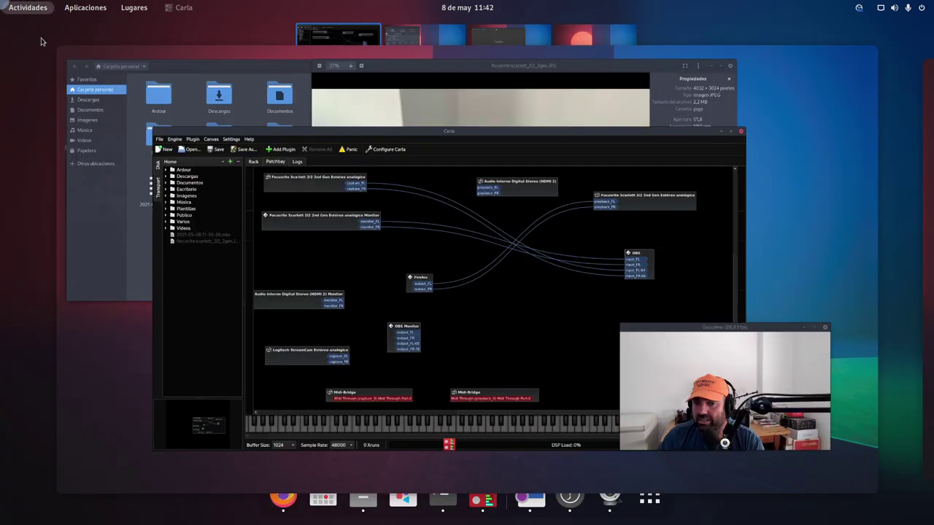
left_click(28, 9)
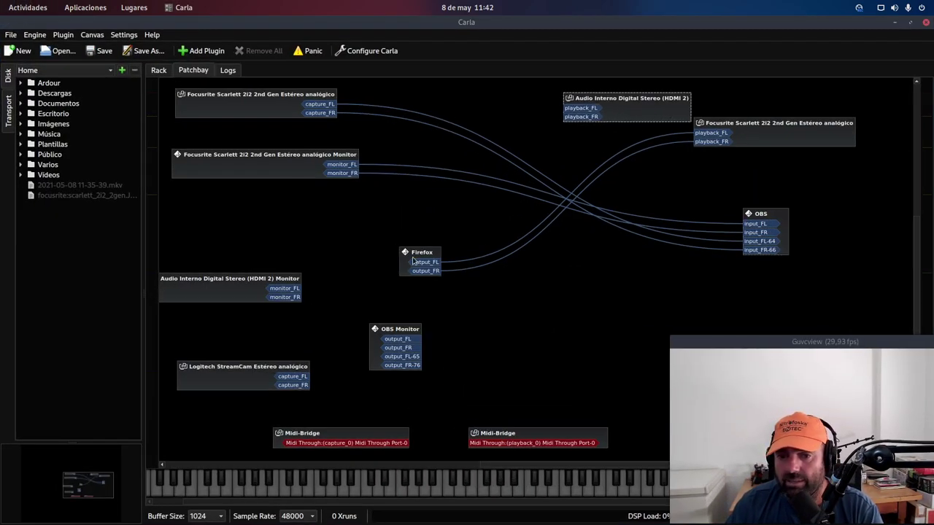
- Arrange the Firefox node below Scarlett Monitor, OBS Monitor just above the Midi-Bridge nodes, and HDMI 2 Monitor above Logitech StreamCam
left_click_drag(426, 253, 358, 235)
left_click_drag(407, 329, 429, 375)
left_click_drag(225, 291, 253, 318)
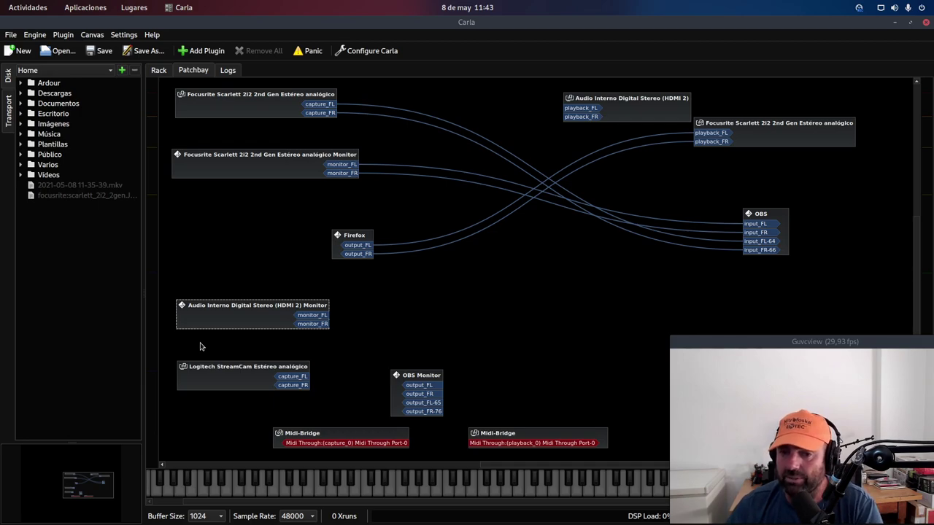
left_click_drag(357, 235, 328, 230)
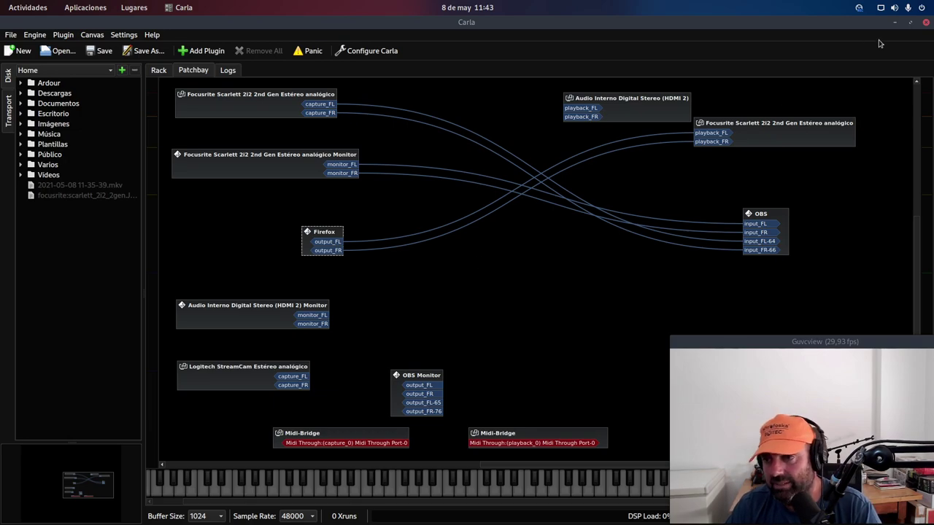
- Open the system sound settings, enlarge the window to review the Scarlett 2i2 output and input devices, and close it
left_click(908, 7)
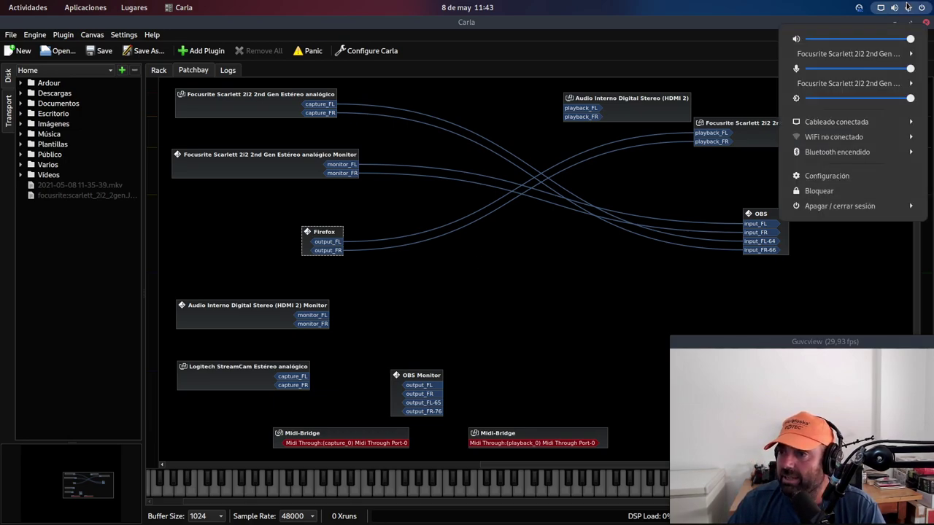
left_click(824, 177)
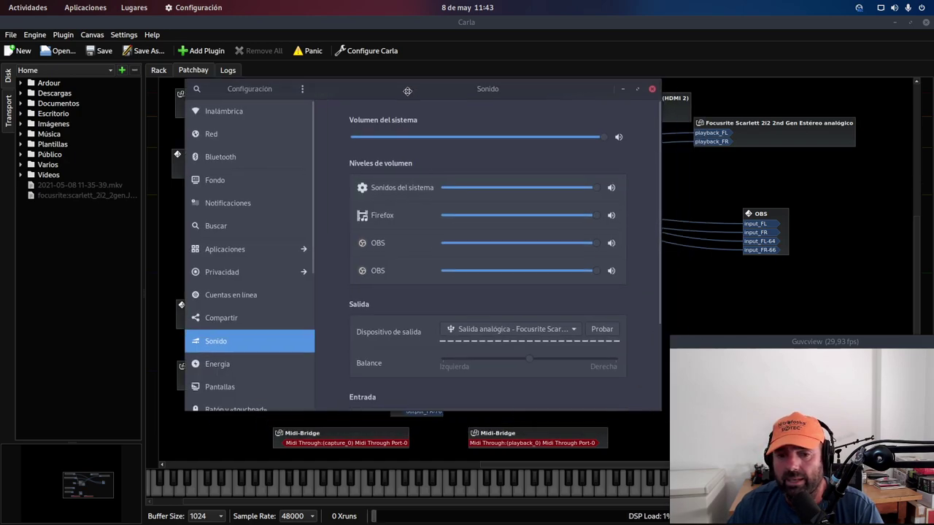
left_click_drag(603, 383, 649, 507)
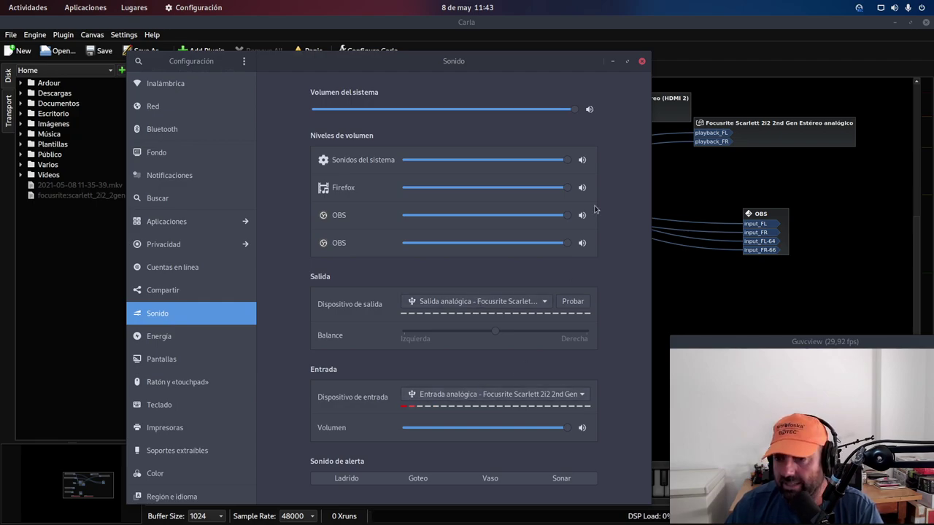
left_click(641, 63)
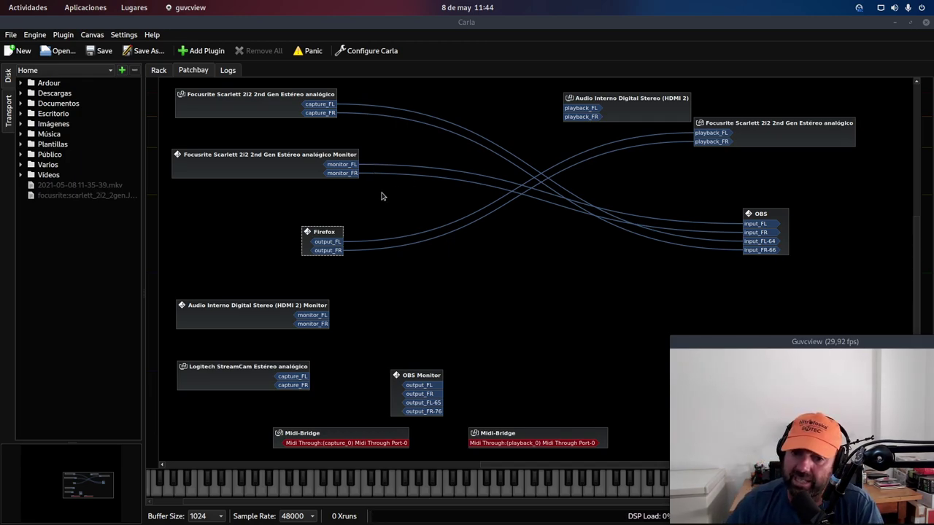
- Launch Audacity and move its window slightly lower over Carla
left_click(330, 236)
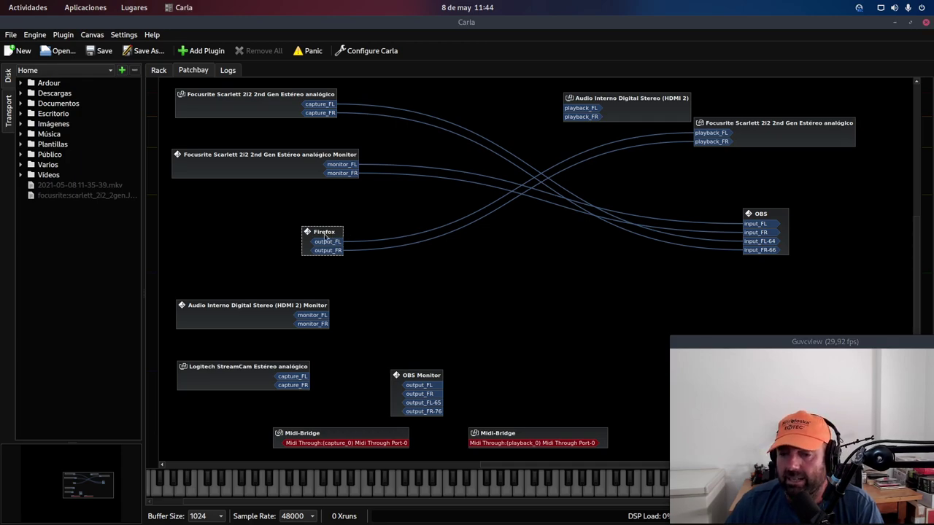
key("super")
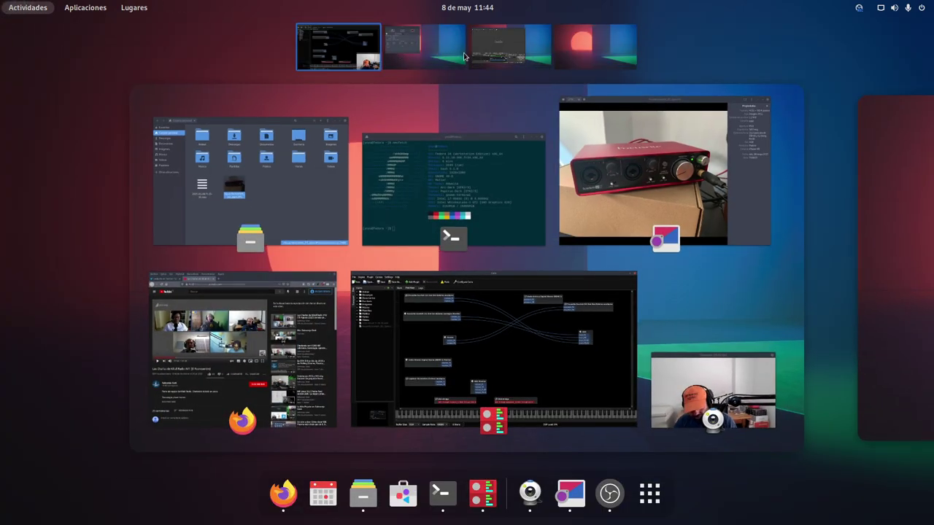
type("au")
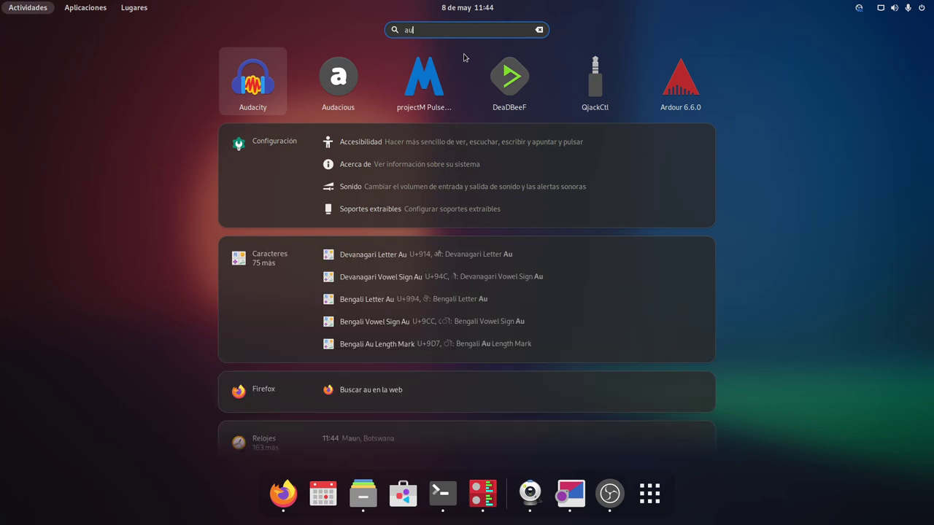
key("super")
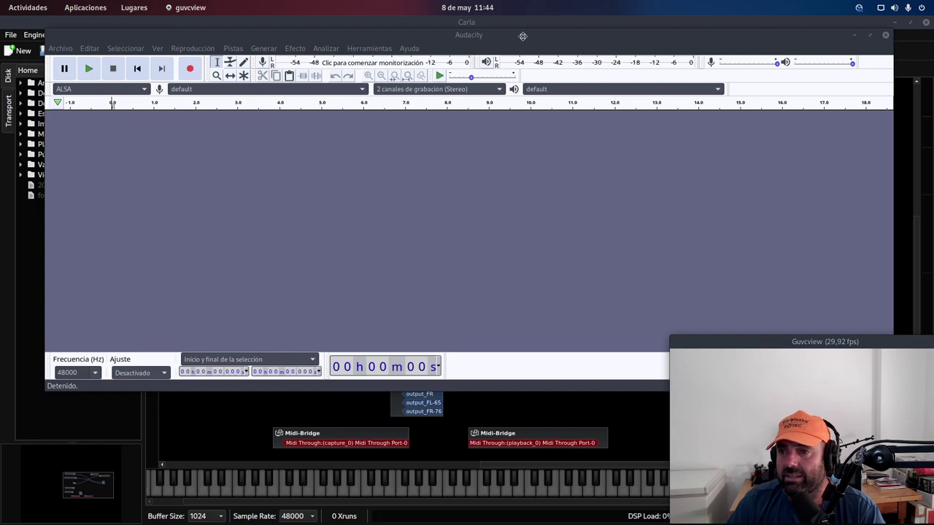
left_click_drag(522, 35, 527, 56)
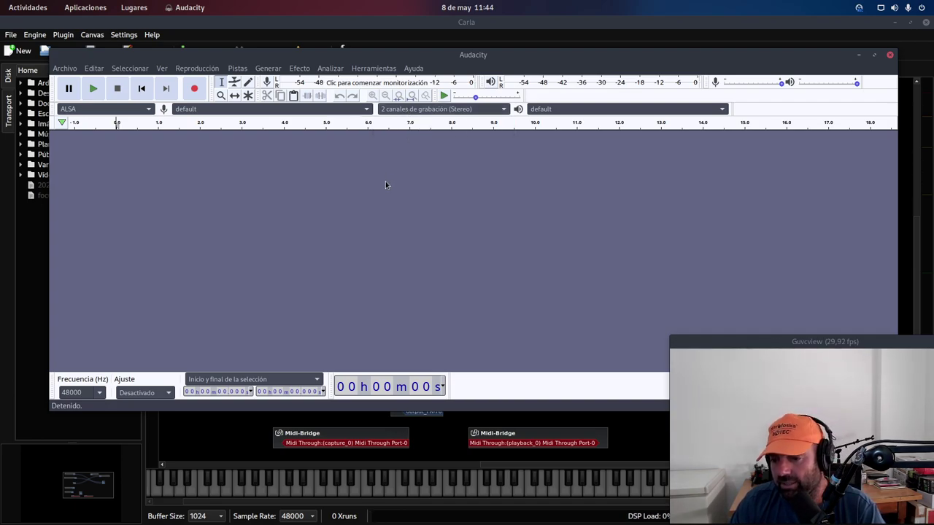
left_click(99, 71)
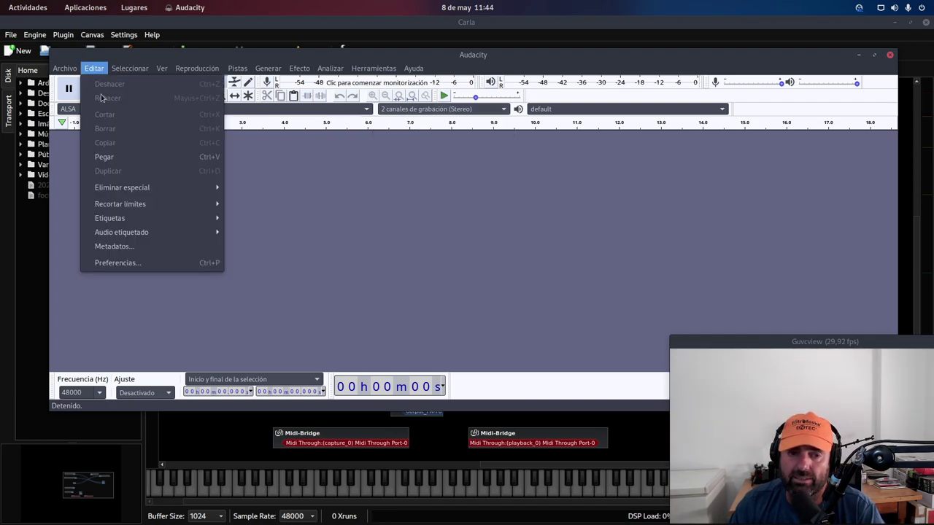
left_click(126, 265)
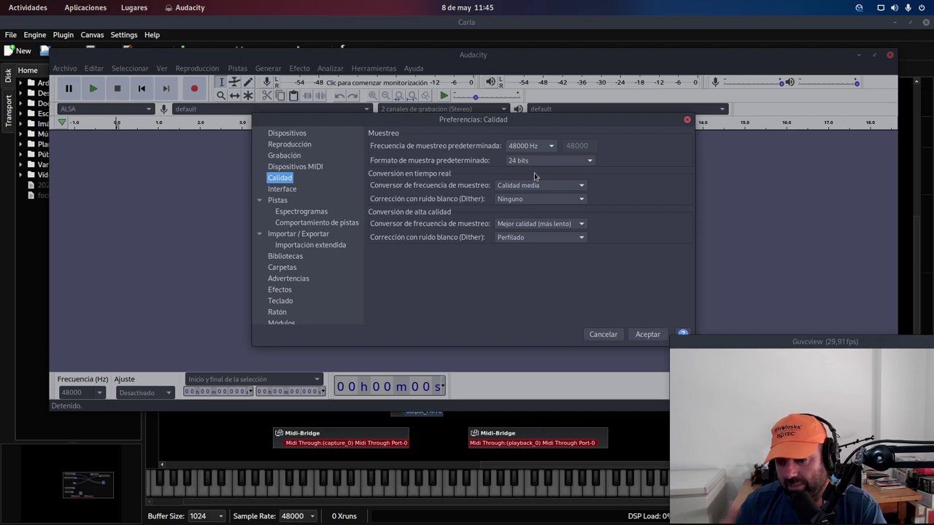
left_click(275, 136)
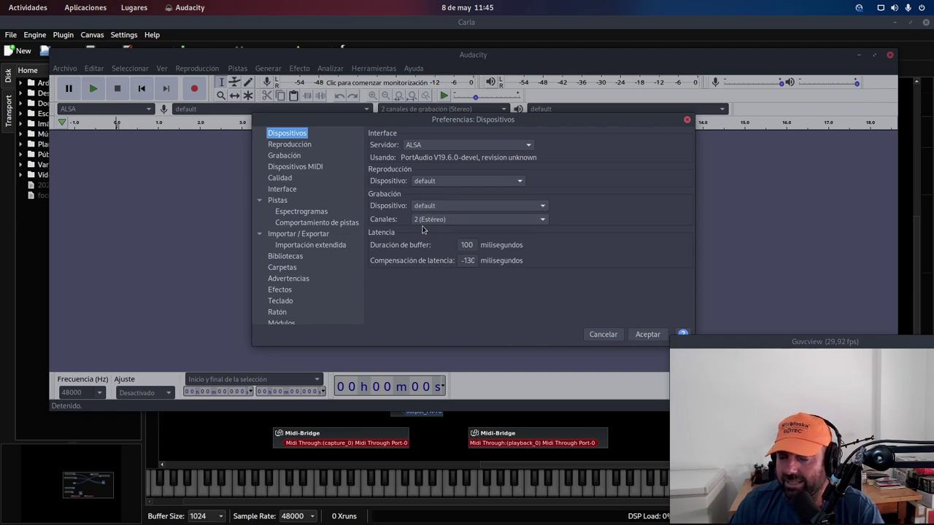
left_click(476, 218)
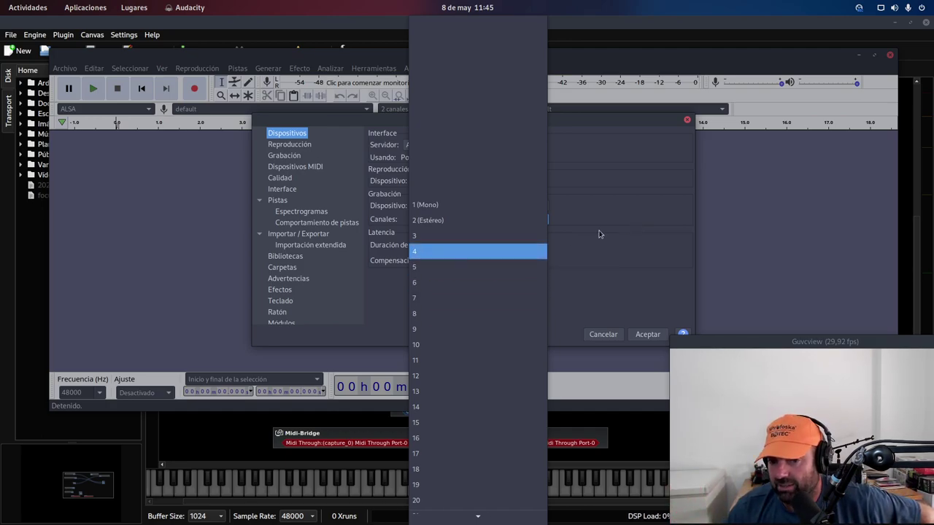
left_click(621, 125)
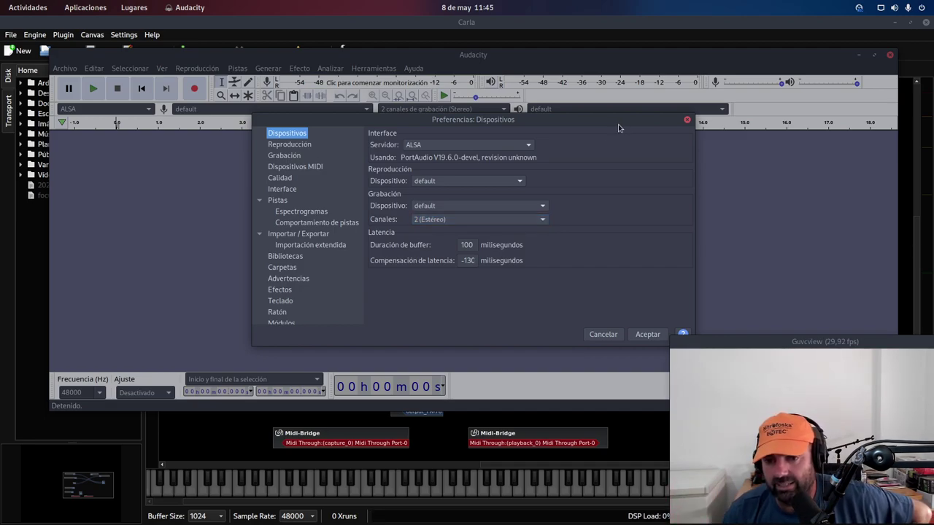
left_click(603, 334)
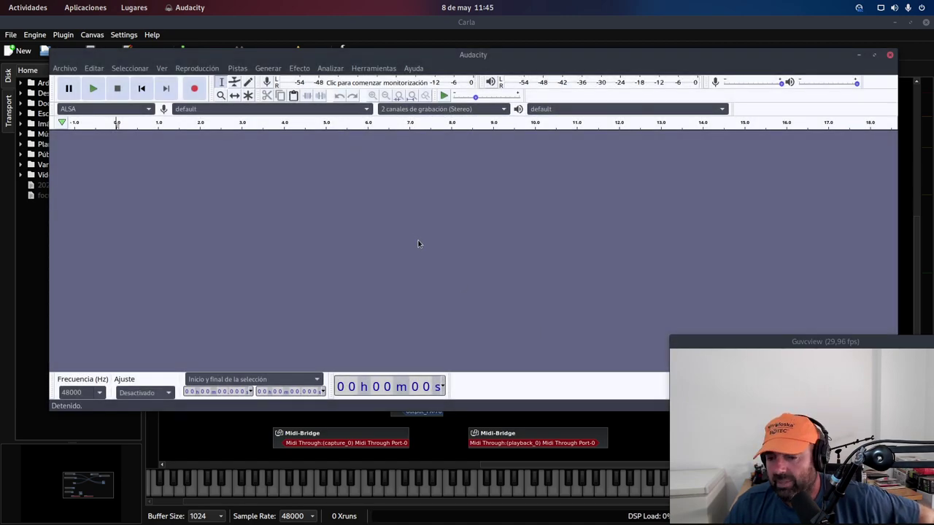
- Switch to Carla to examine the patchbay for Audacity nodes and return to the Audacity window
key("super")
left_click(540, 314)
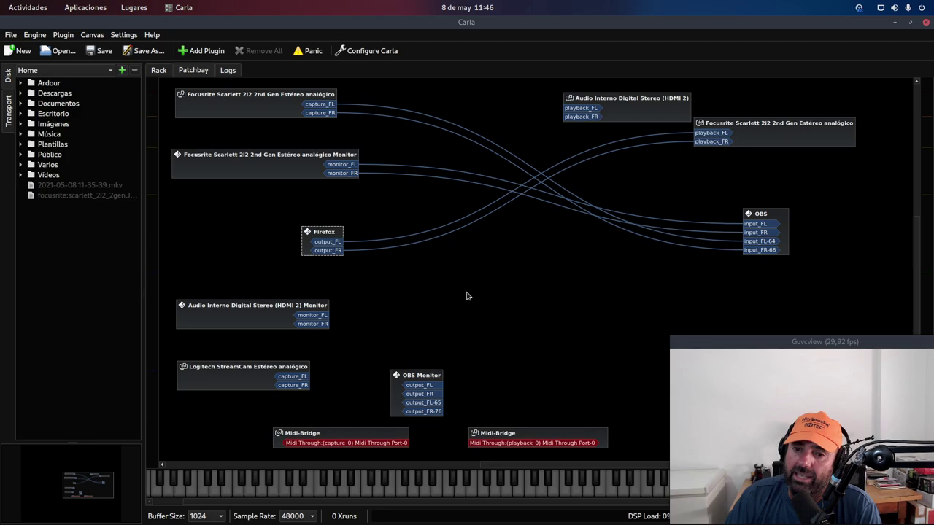
left_click(28, 7)
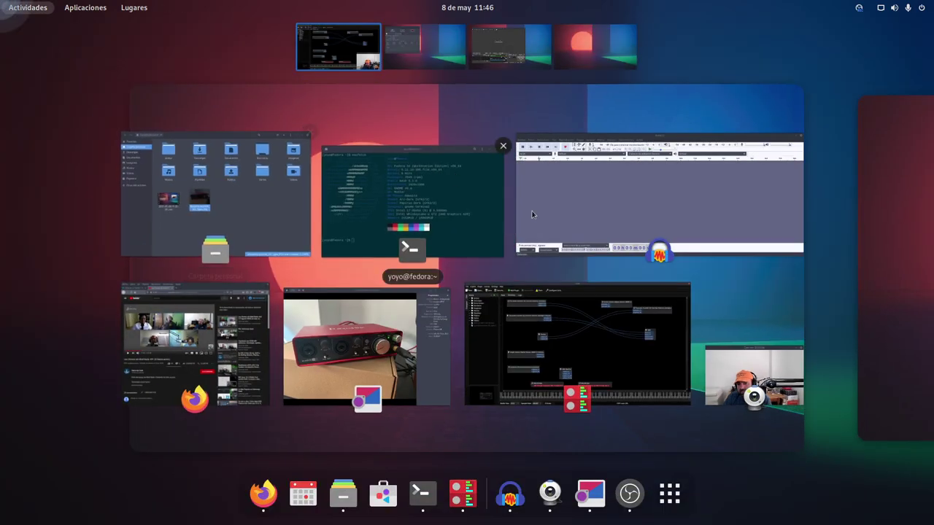
left_click(577, 220)
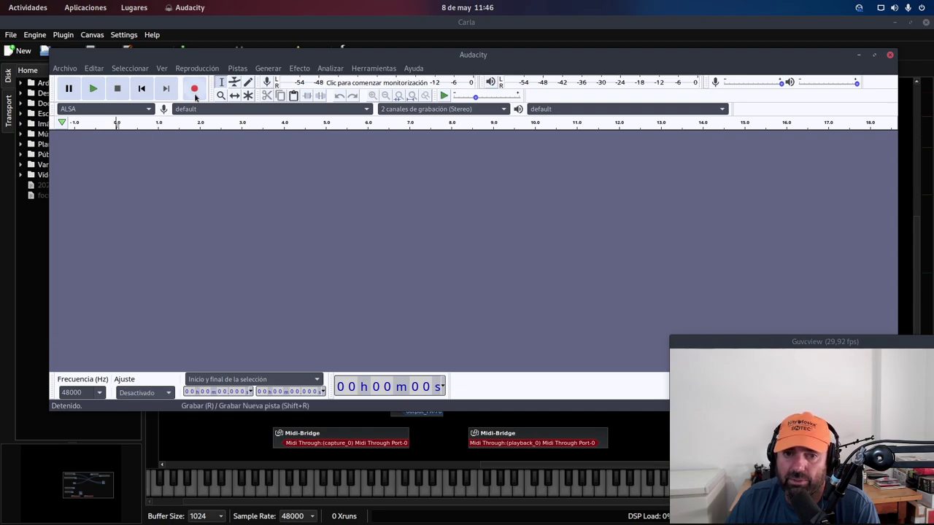
- Record about 25 seconds of microphone audio in Audacity, showing the Scarlett 2i2 photo during the recording, and stop
left_click(195, 91)
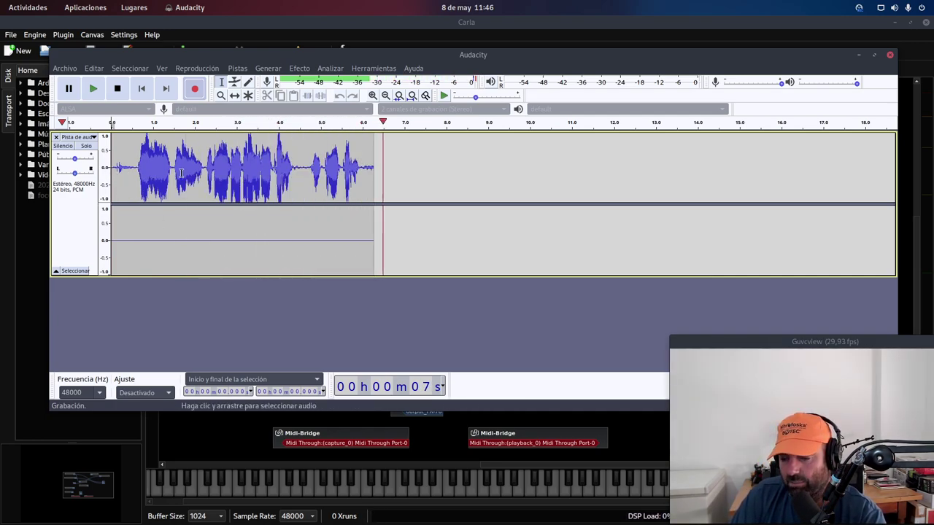
key("super")
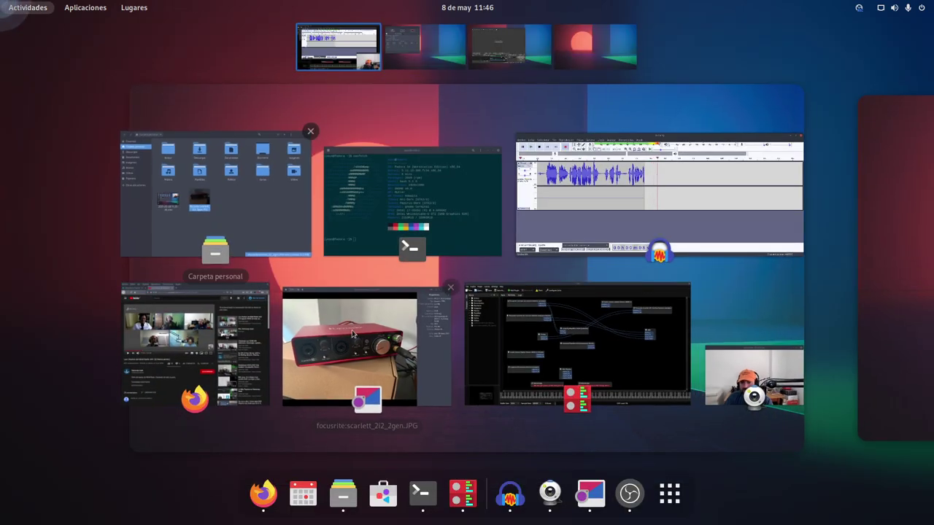
left_click(337, 341)
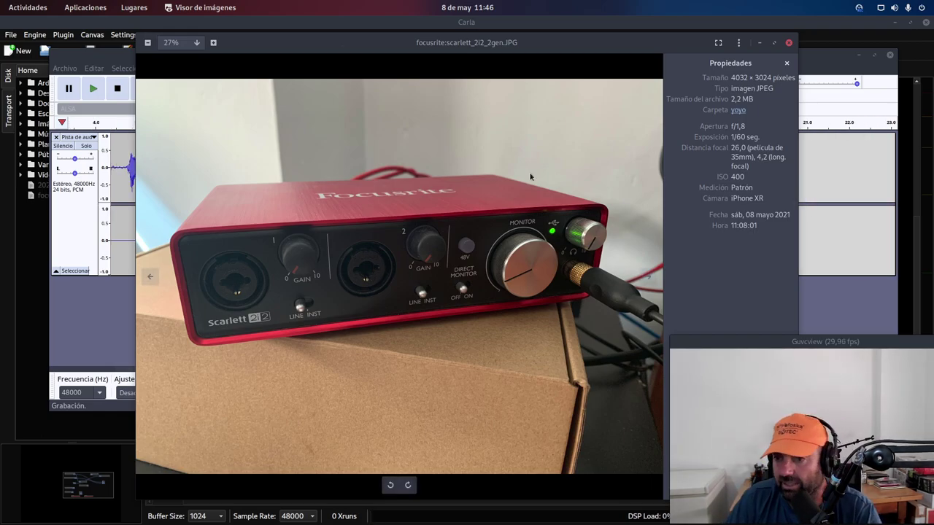
left_click(760, 43)
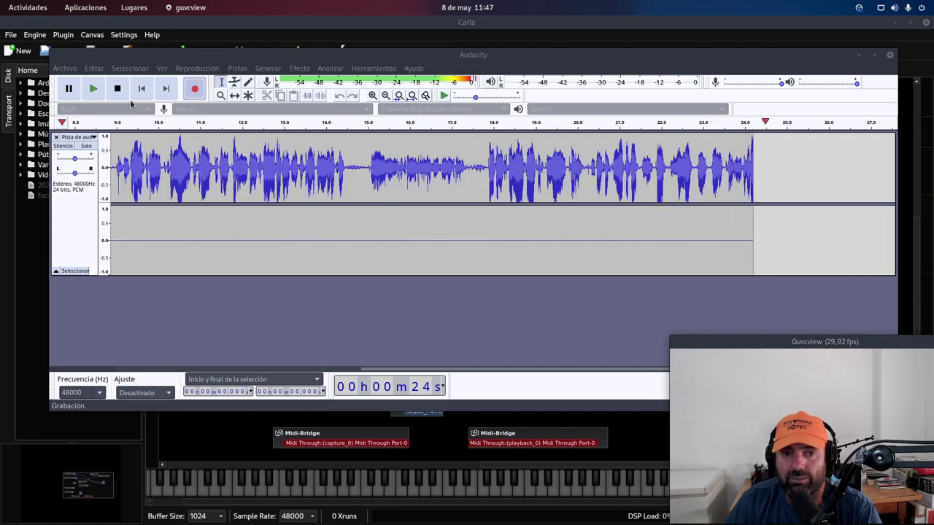
left_click(117, 88)
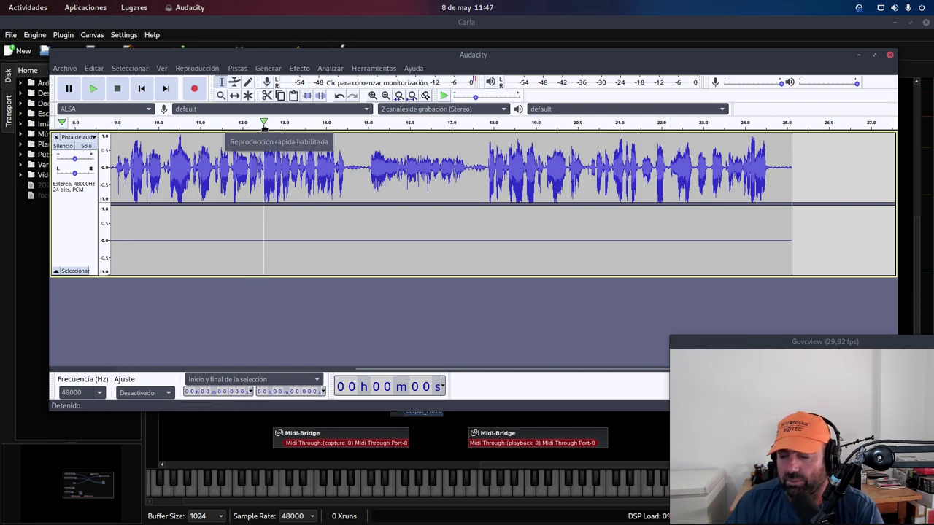
- Play back the test recording from about 12.5 s and again from about 16 s, stopping playback each time
left_click(264, 124)
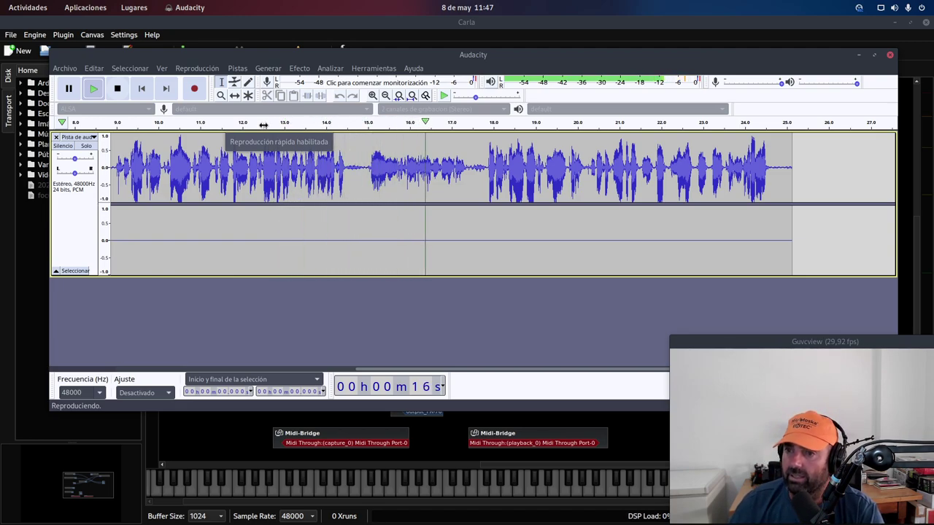
key("space")
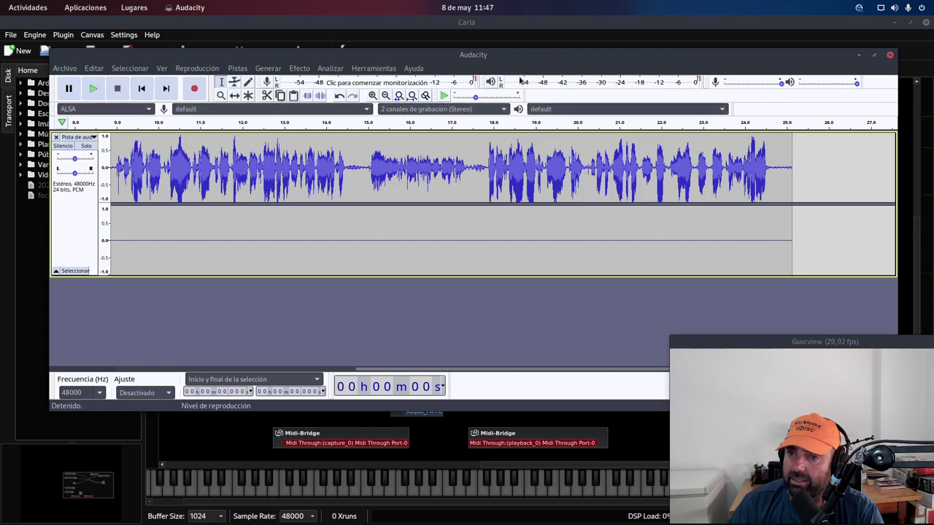
left_click(410, 122)
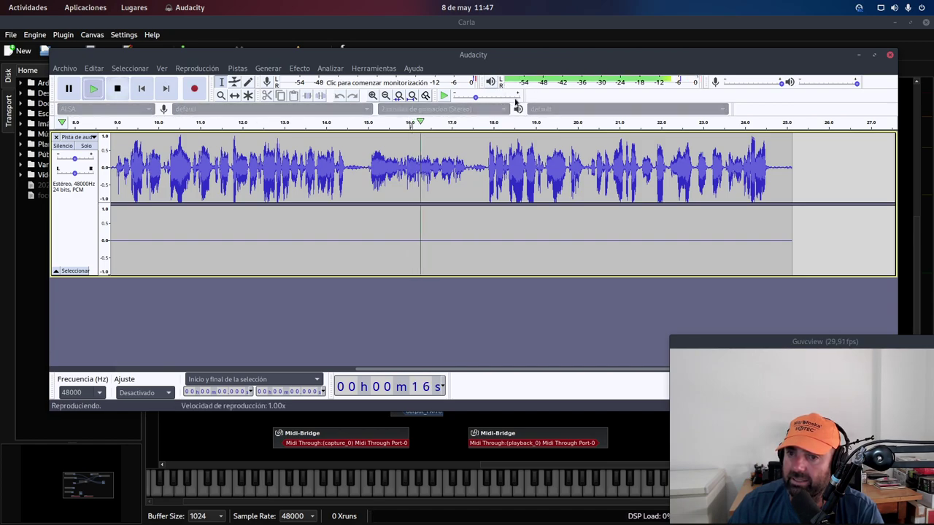
left_click(120, 88)
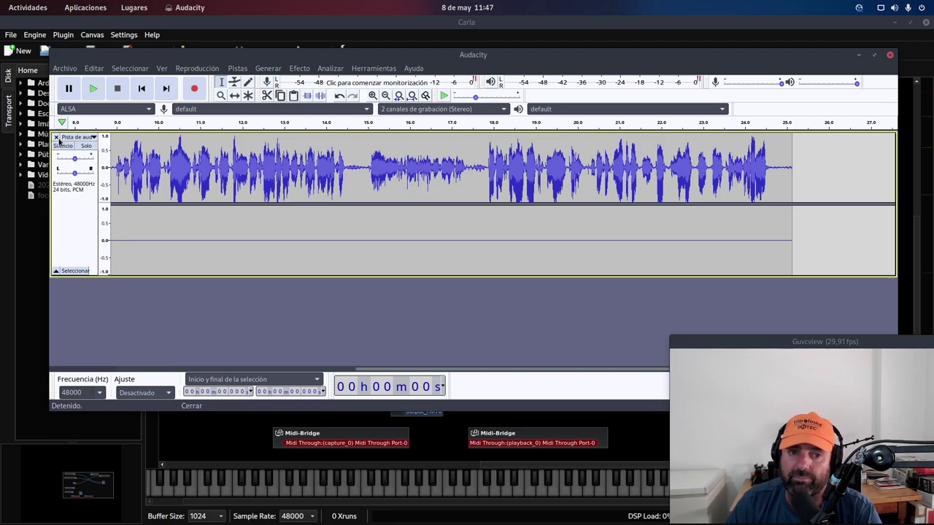
- Delete the test track and start a new stereo recording
left_click(55, 137)
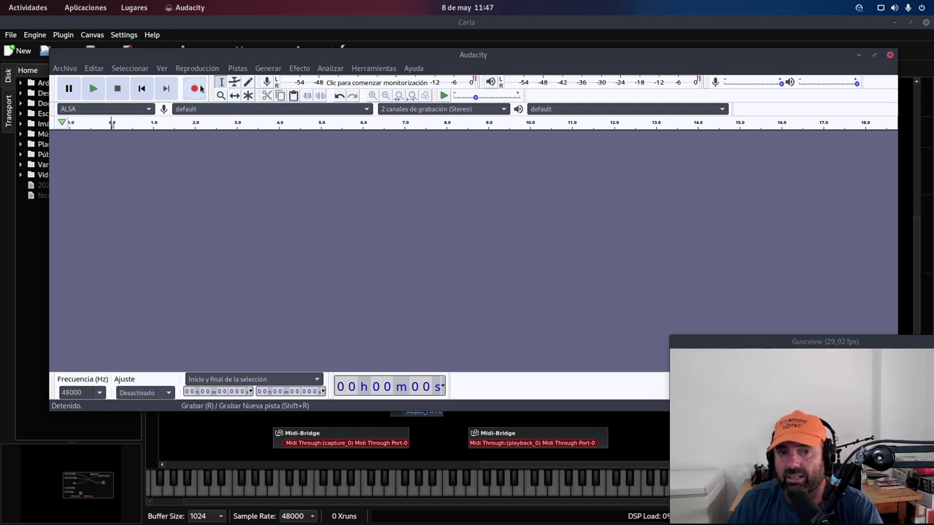
left_click(195, 89)
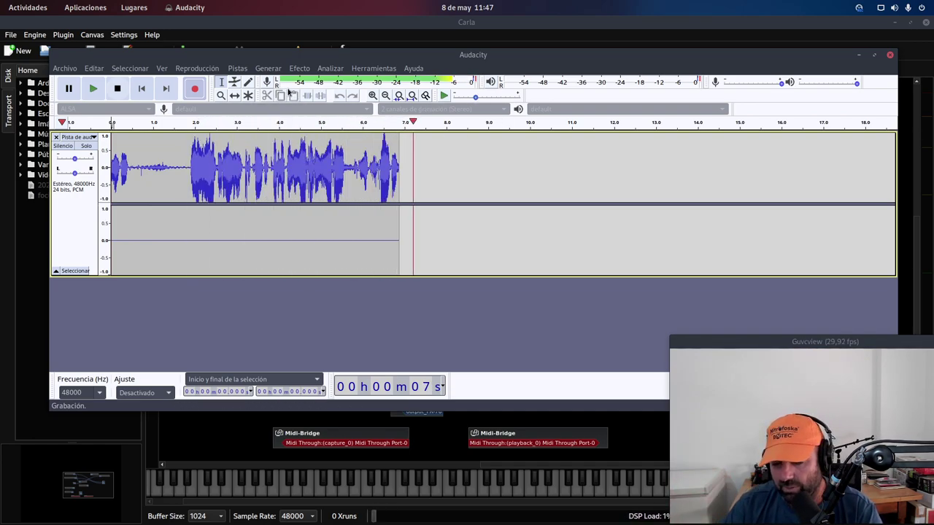
- Switch to Carla and arrange the Audacity input node between Firefox and OBS, with the Audacity Monitor node below it
left_click(761, 30)
left_click_drag(464, 270, 500, 310)
left_click(481, 224)
left_click_drag(481, 224, 584, 268)
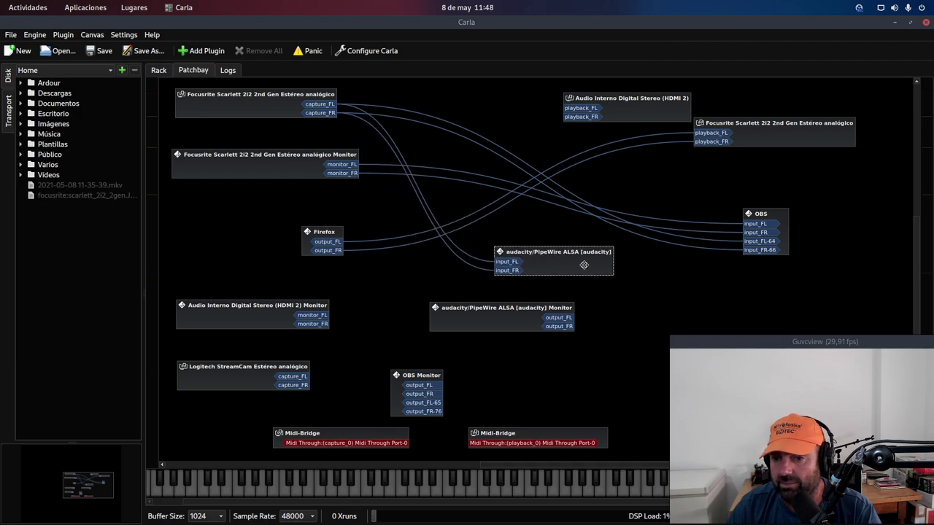
left_click(492, 321)
left_click_drag(493, 321, 534, 339)
left_click_drag(565, 269, 577, 284)
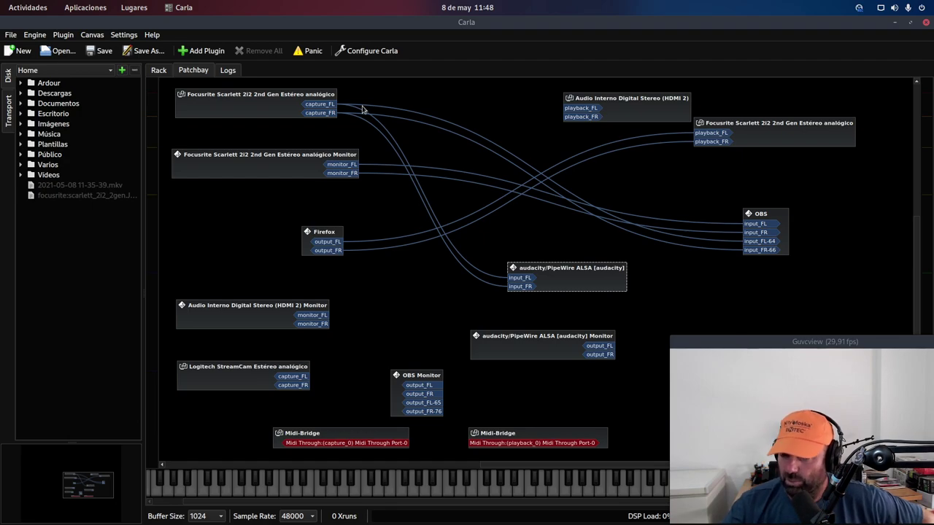
- Show the Scarlett 2i2 photo, minimize it, and shift the Audacity input node slightly further from the Firefox node
mouse_move(1, 2)
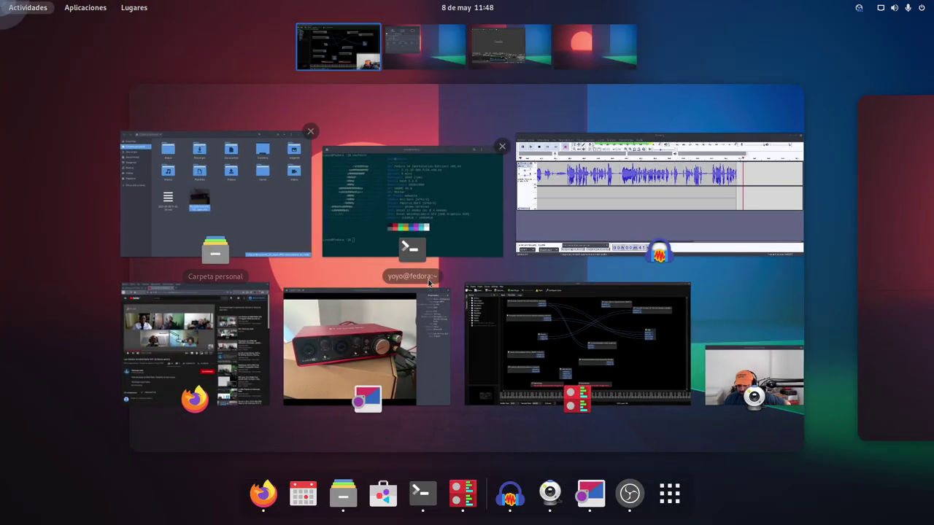
left_click(339, 327)
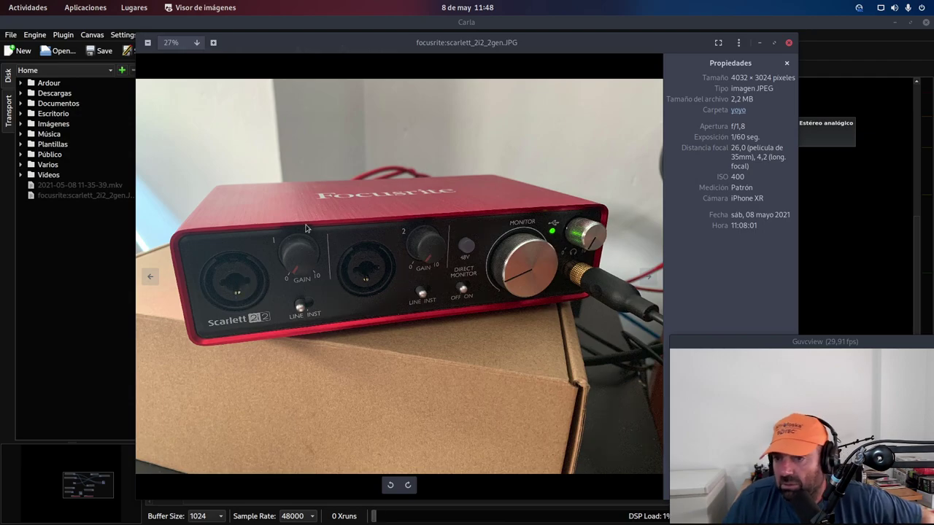
left_click(761, 43)
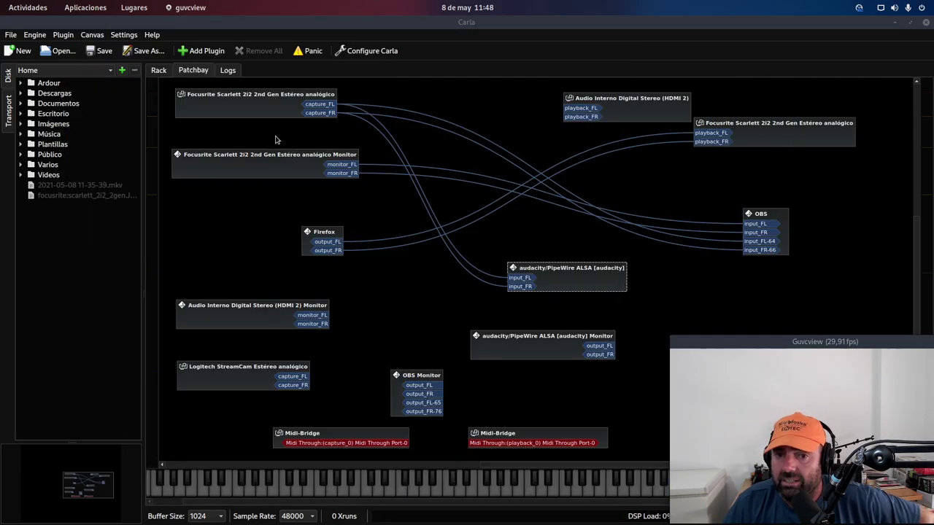
left_click_drag(568, 282, 580, 283)
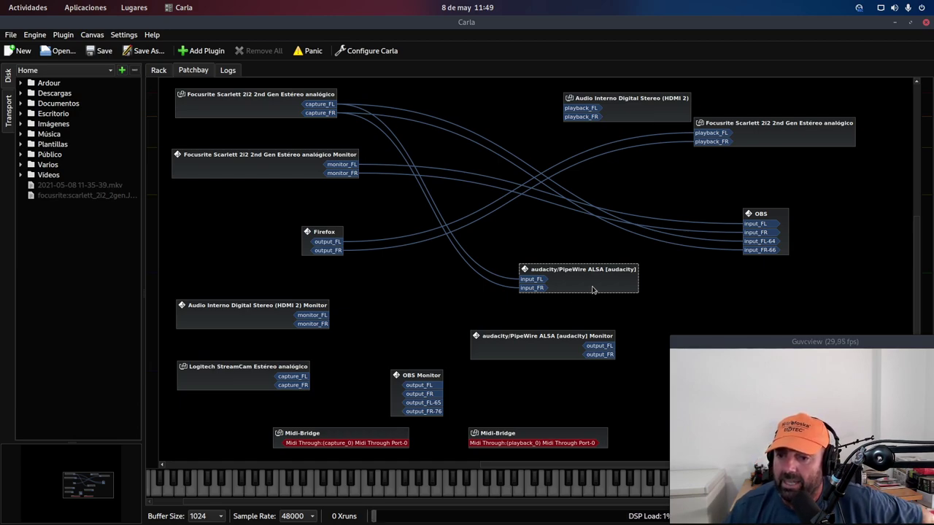
- Move the Audacity input node further from Firefox, disconnect Scarlett capture_FR from Audacity input_FR, and check the recording in Audacity
left_click_drag(593, 284, 624, 282)
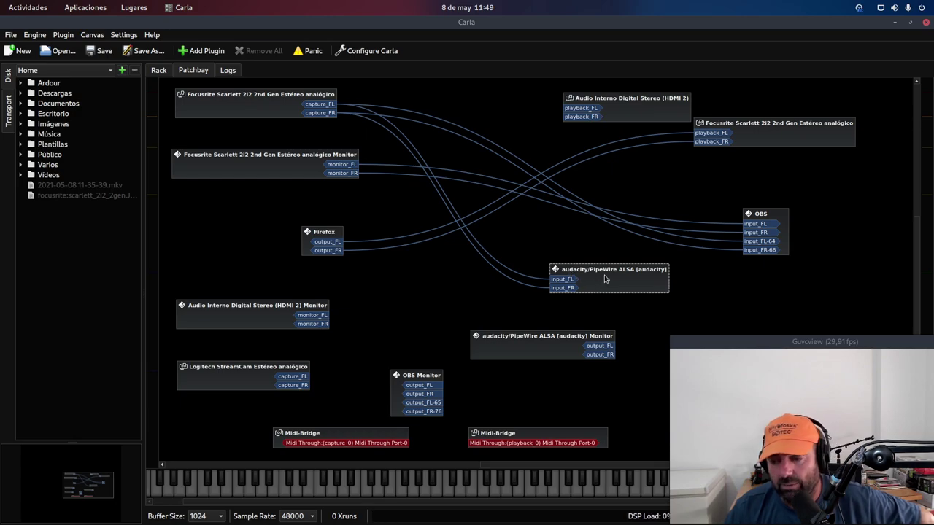
right_click(324, 114)
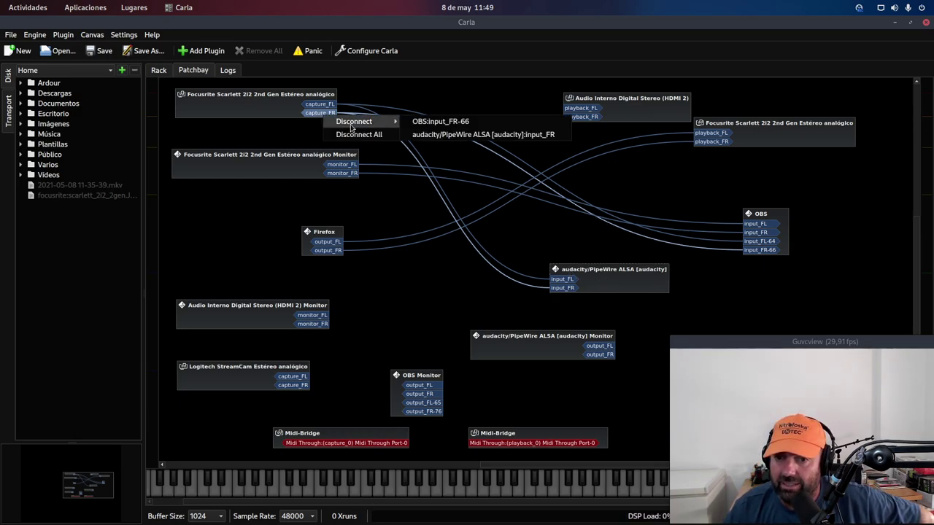
left_click(268, 114)
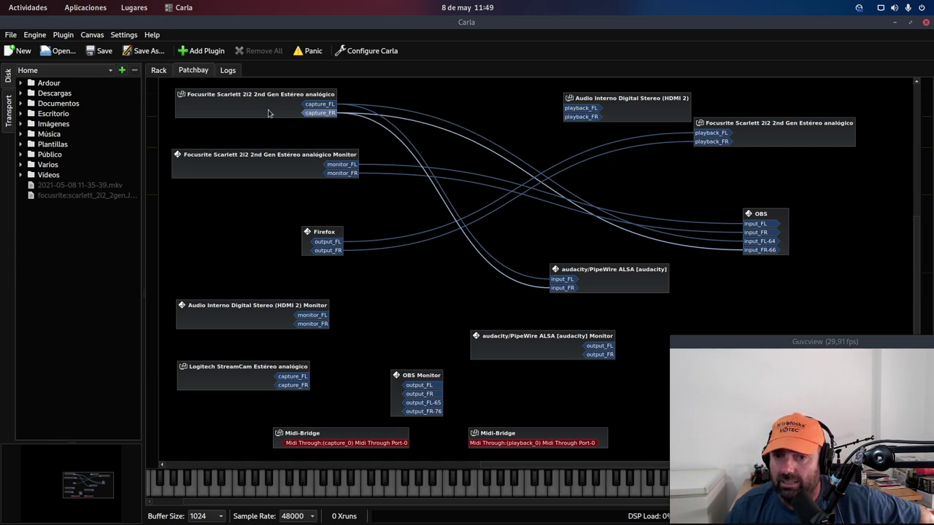
right_click(327, 116)
mouse_move(364, 122)
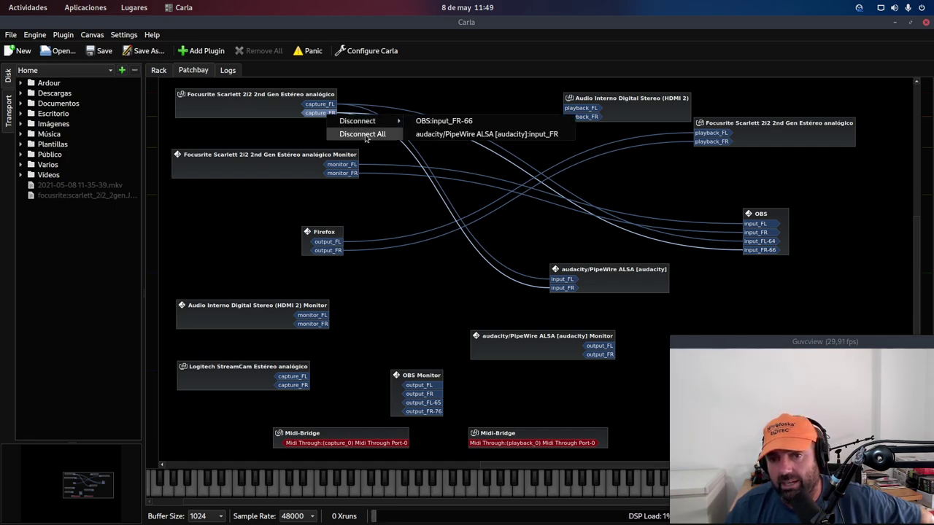
left_click(445, 136)
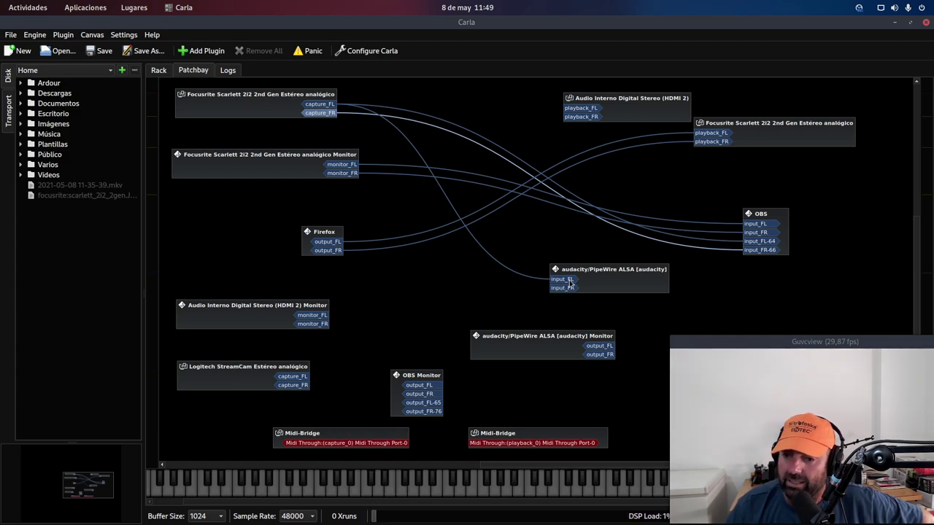
key("super")
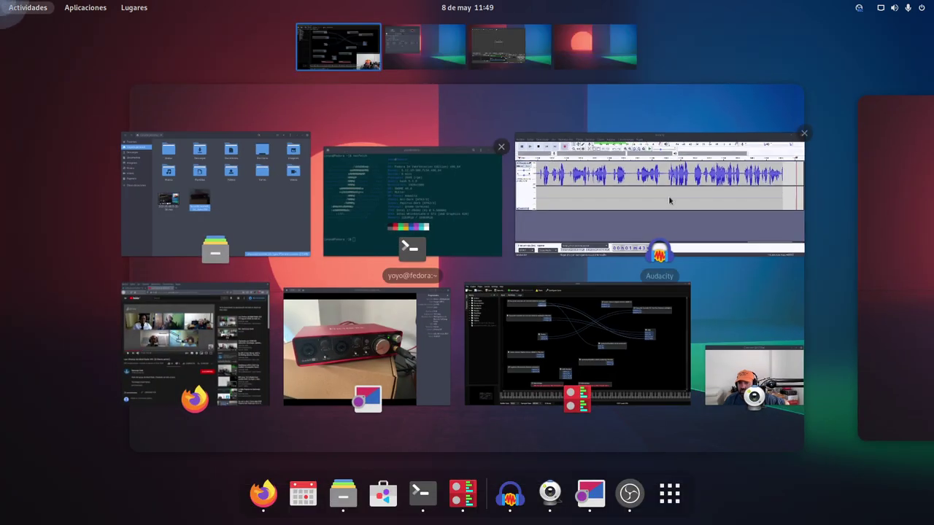
left_click(667, 195)
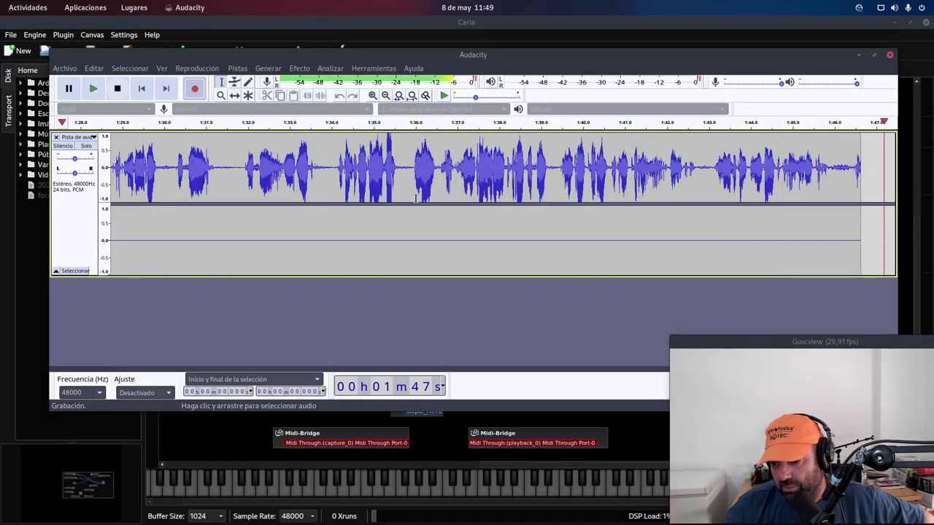
- Switch to Firefox and play the YouTube video at a low volume
key("super")
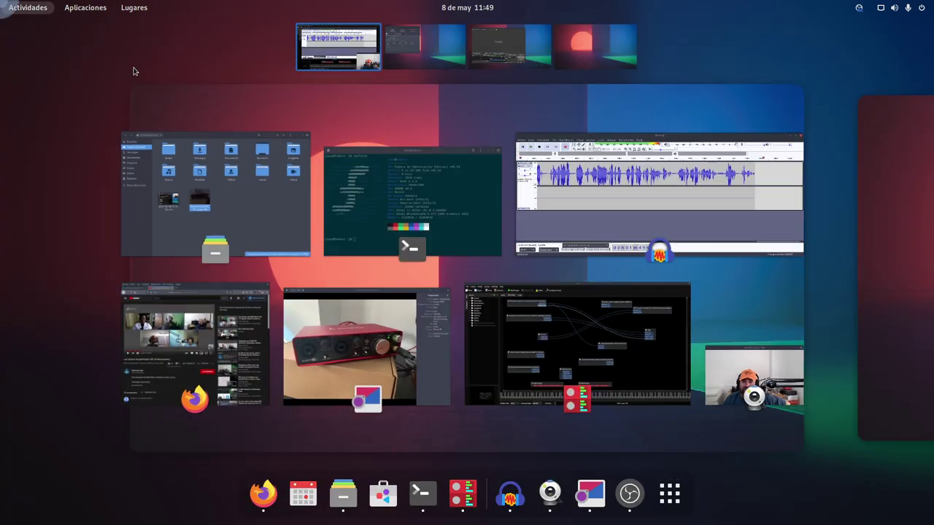
left_click(202, 327)
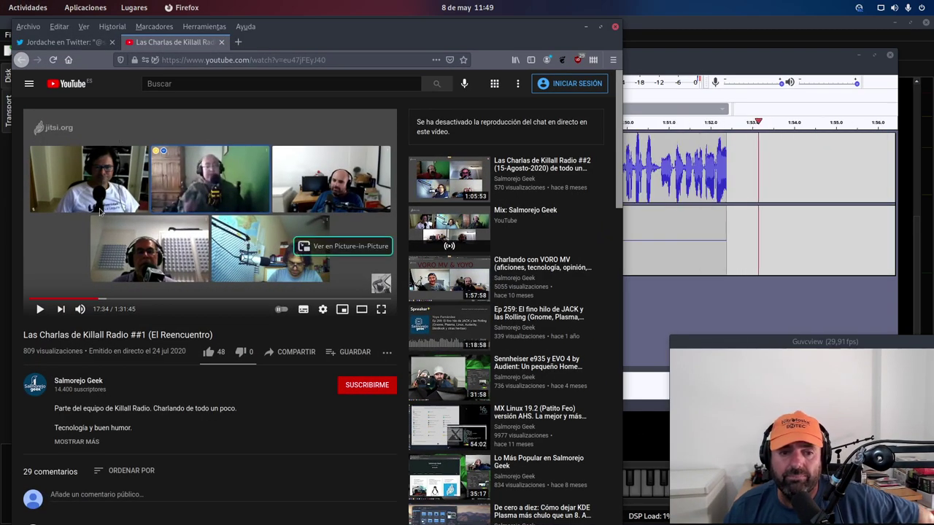
left_click(40, 311)
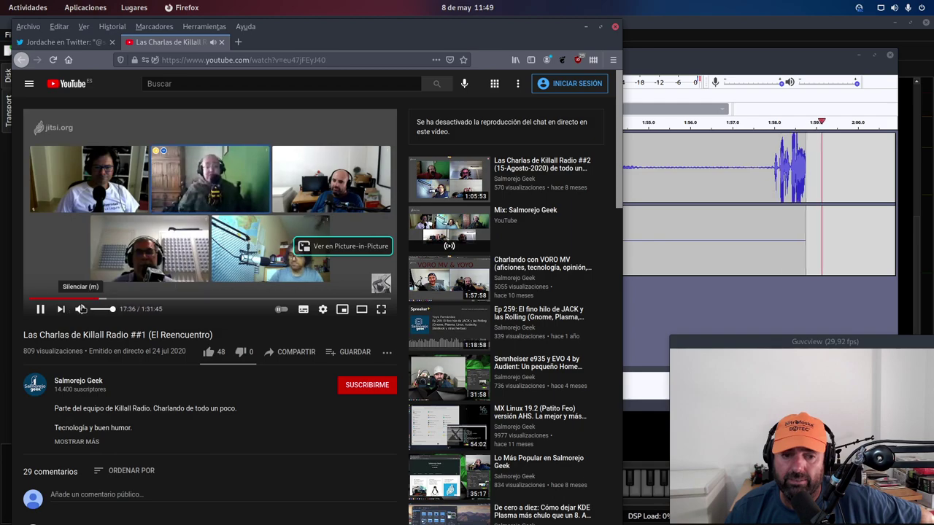
left_click(96, 309)
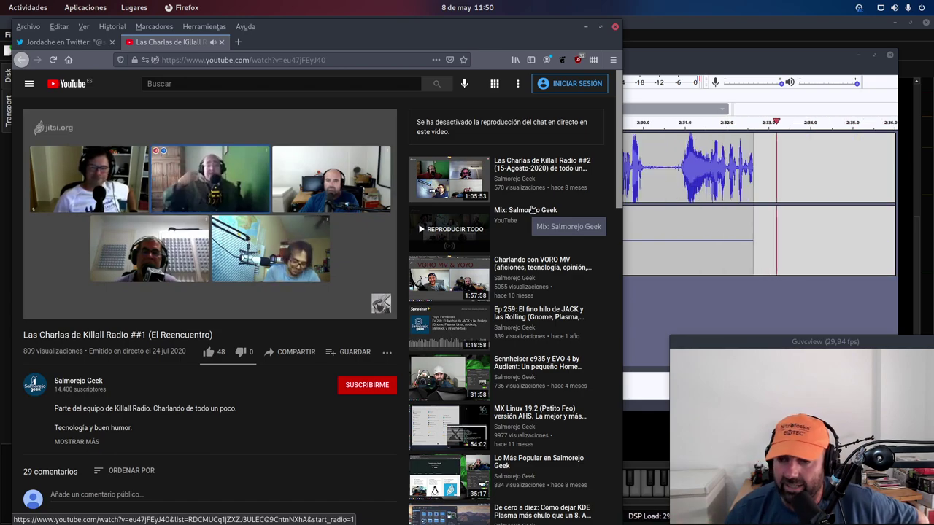
- Switch to Carla and spread the Firefox, Audacity input and Scarlett playback nodes further apart
left_click(807, 59)
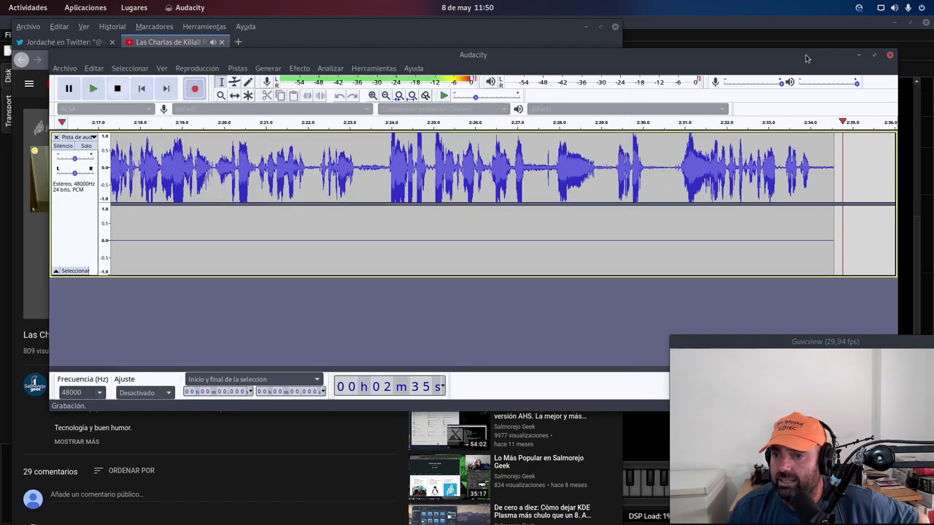
key("super")
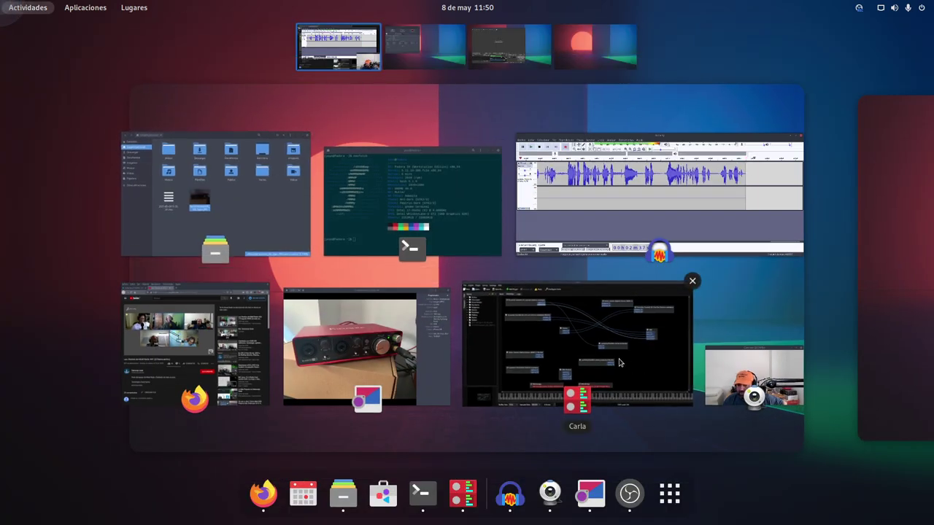
left_click(459, 302)
left_click_drag(402, 212, 224, 229)
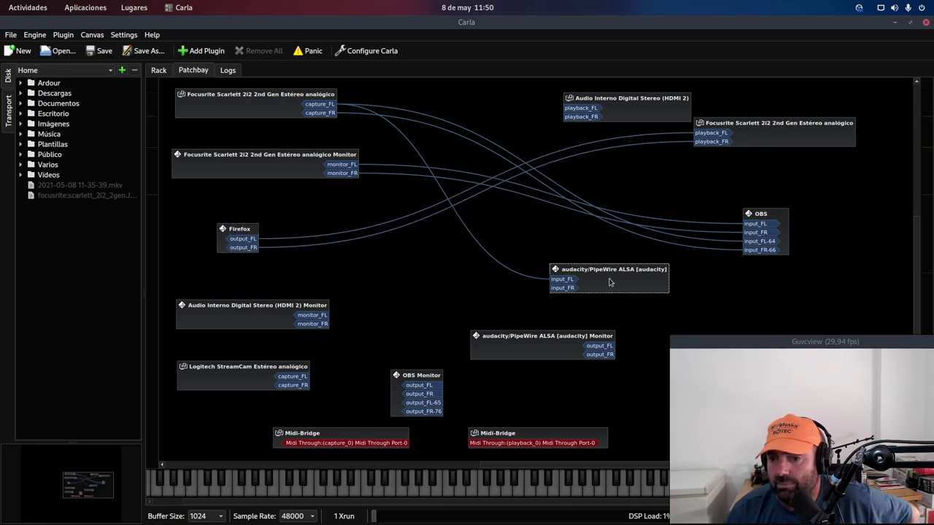
left_click_drag(610, 282, 630, 279)
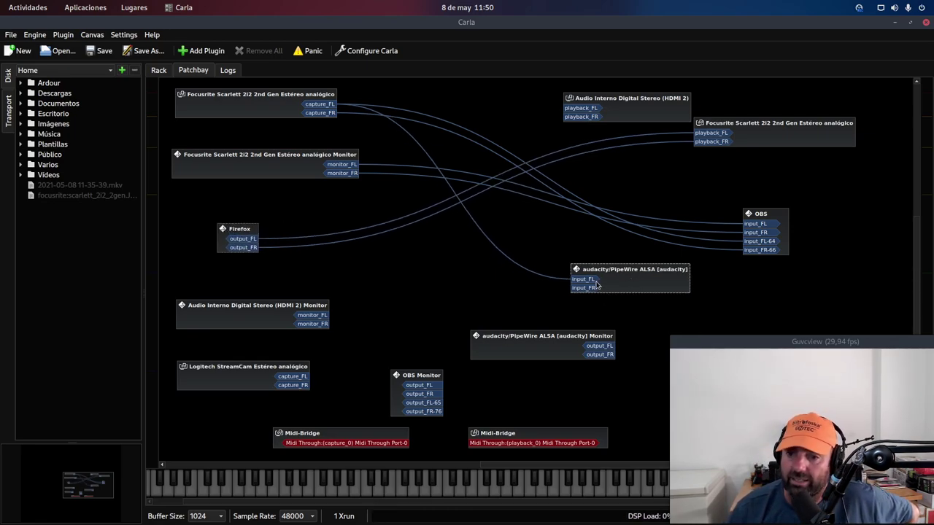
left_click_drag(781, 147, 806, 157)
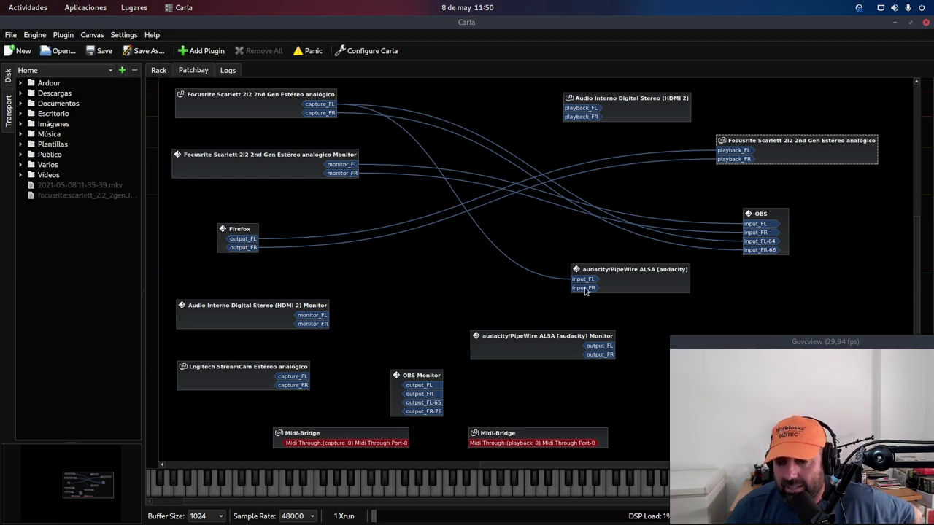
- Check the video playback in Firefox and return to Carla
left_click(28, 7)
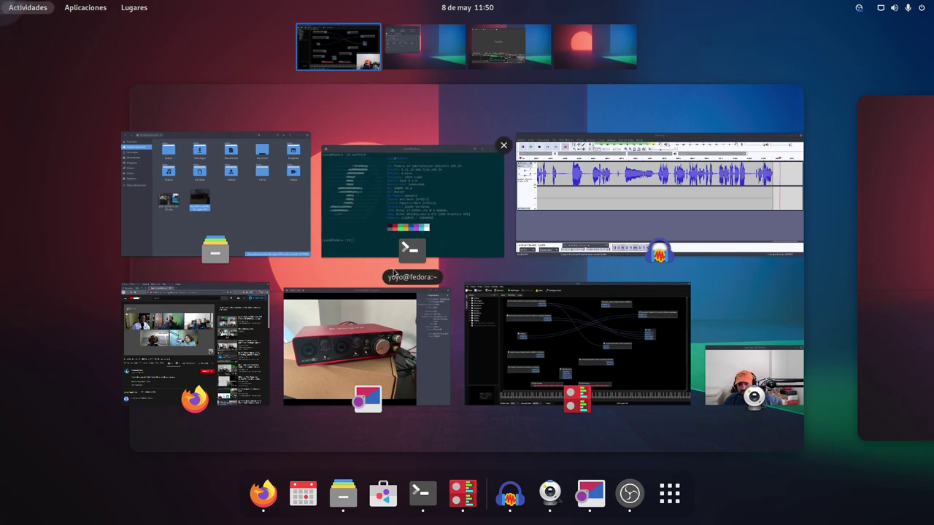
left_click(177, 330)
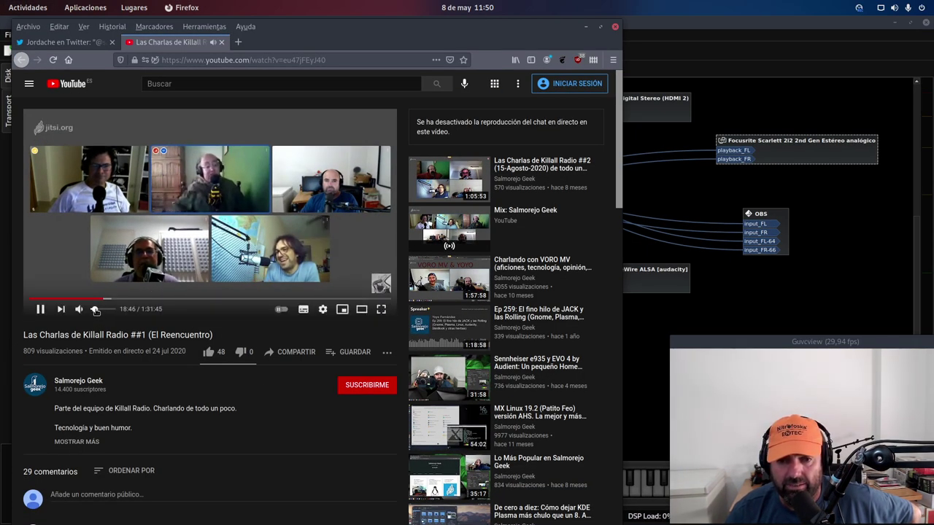
key("super")
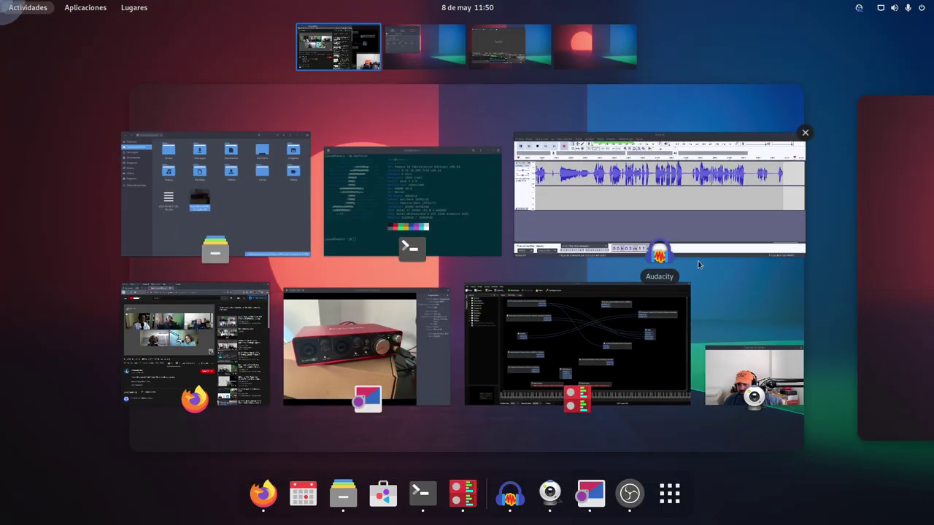
left_click(576, 343)
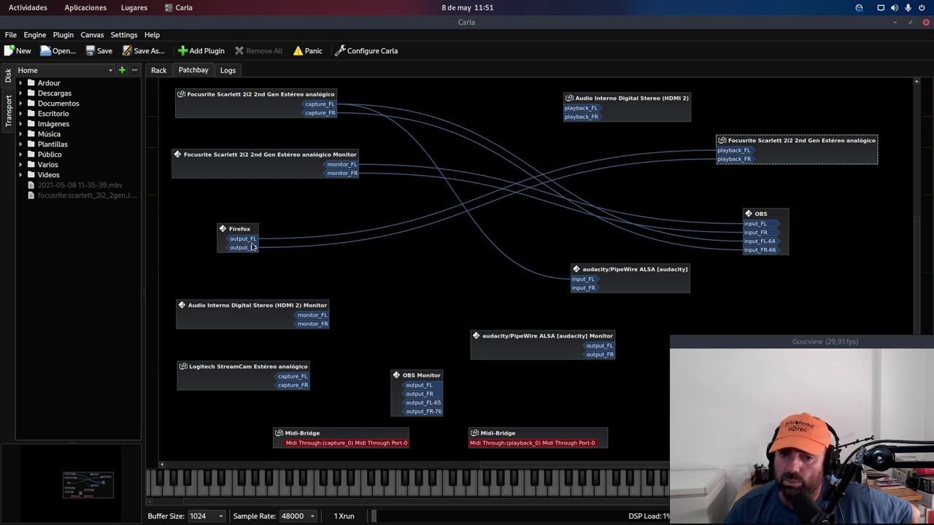
- Connect Firefox output_FL and output_FR to Audacity input_FR, and show the recording in Audacity
left_click_drag(256, 242, 277, 253)
left_click_drag(456, 302, 584, 289)
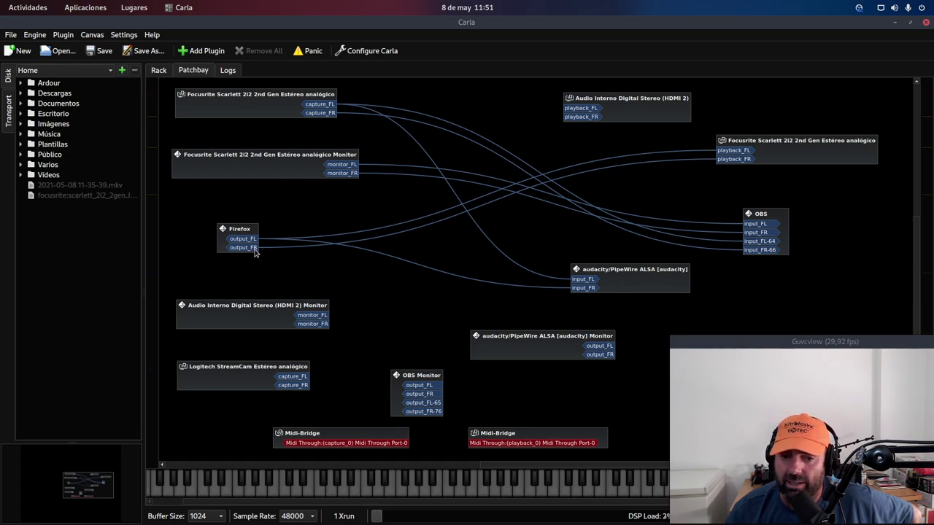
left_click_drag(412, 291, 585, 294)
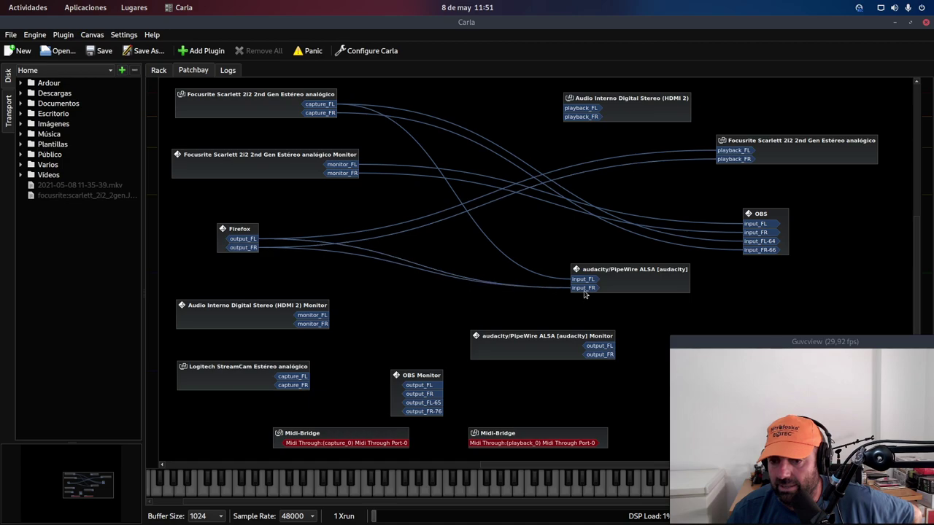
mouse_move(0, 0)
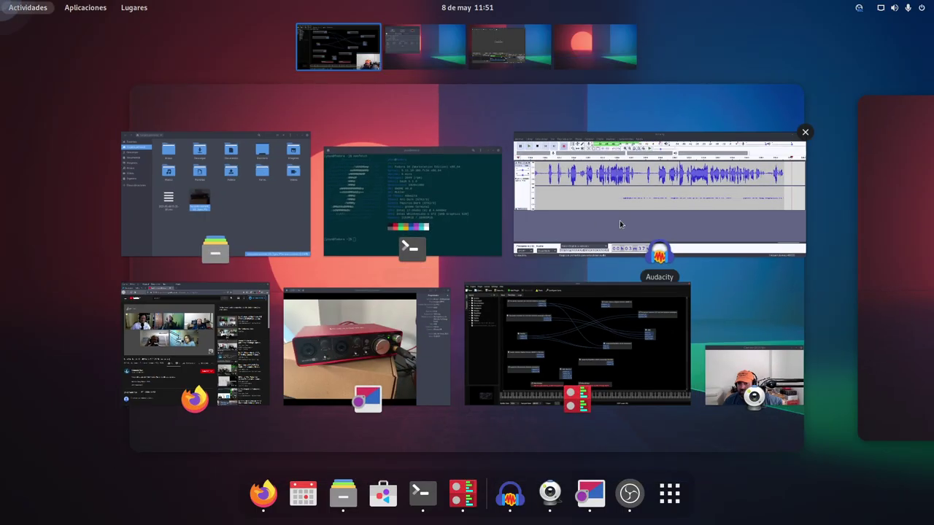
left_click(619, 221)
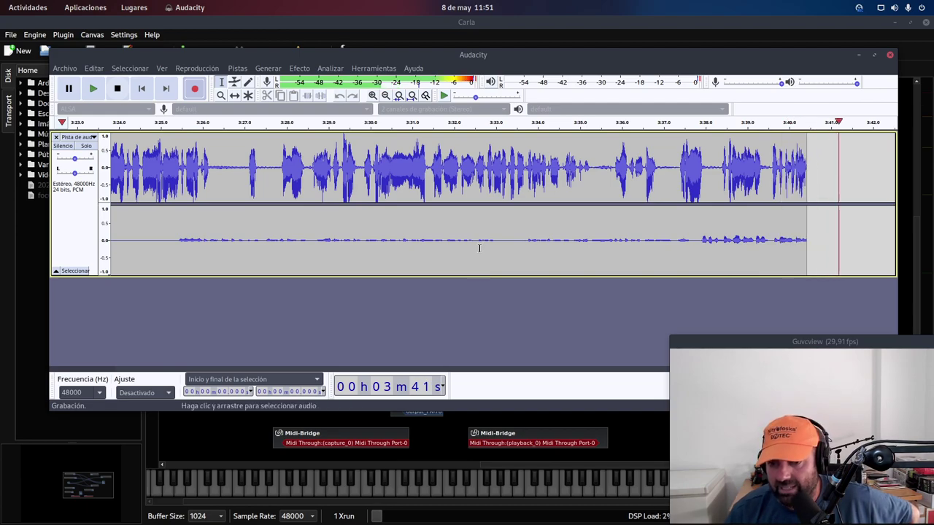
- Raise the YouTube video's volume to maximum in Firefox and return to the Audacity recording
key("super")
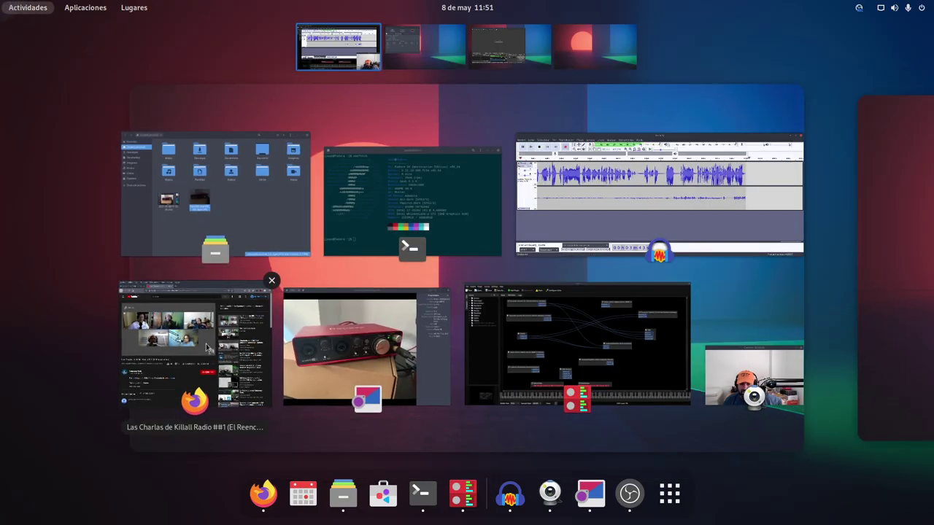
left_click(202, 372)
mouse_move(100, 311)
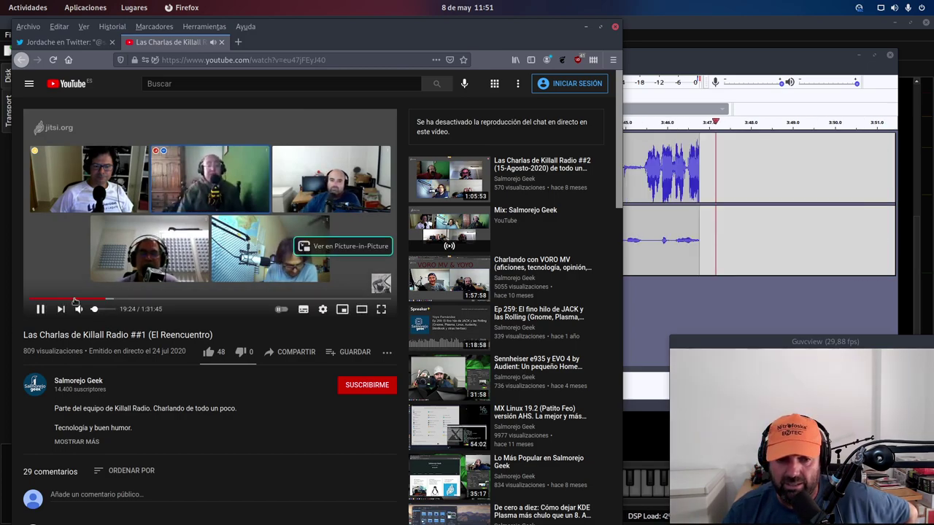
left_click_drag(100, 311, 107, 312)
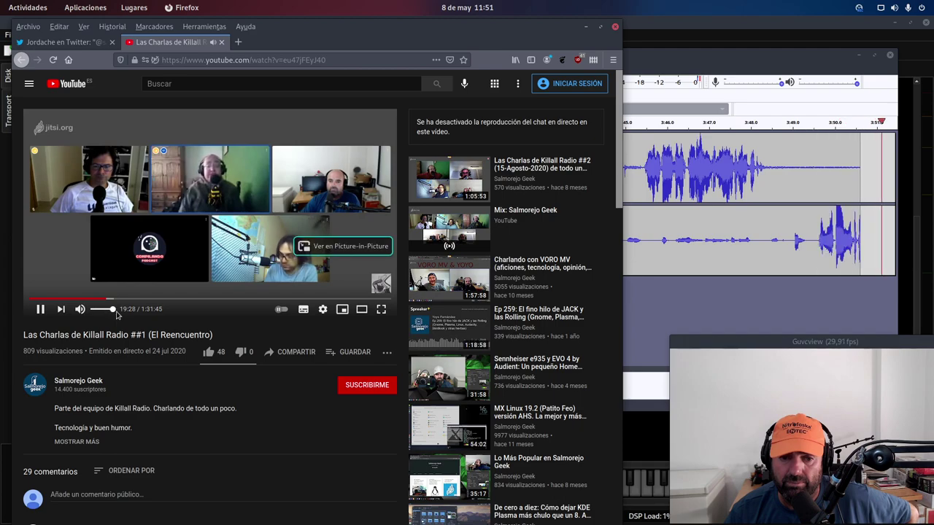
left_click(766, 59)
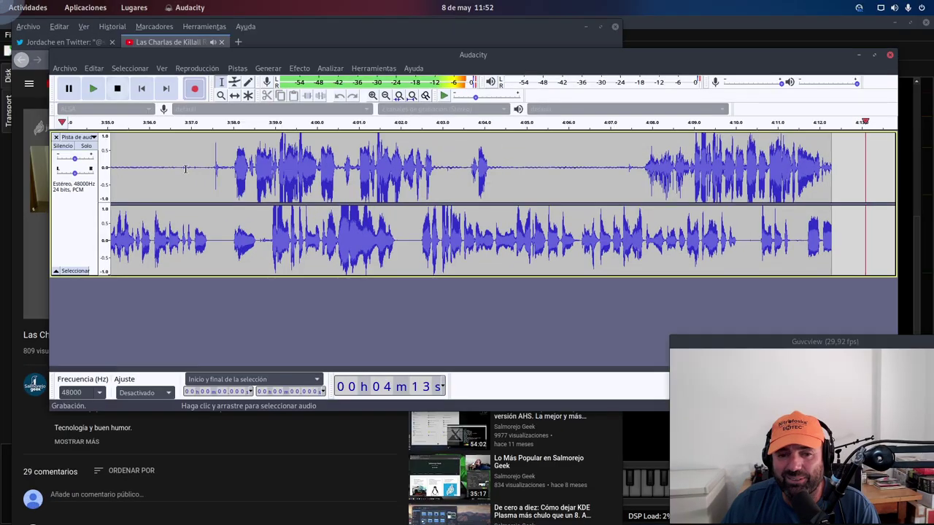
- Pause the video in Firefox, minimize the browser, and stop the recording in Audacity
mouse_move(2, 5)
left_click(203, 334)
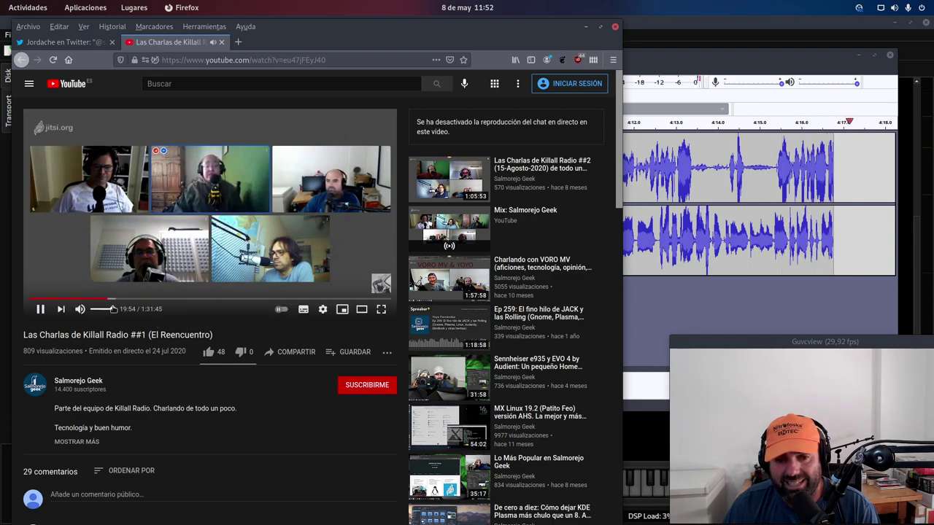
left_click(40, 310)
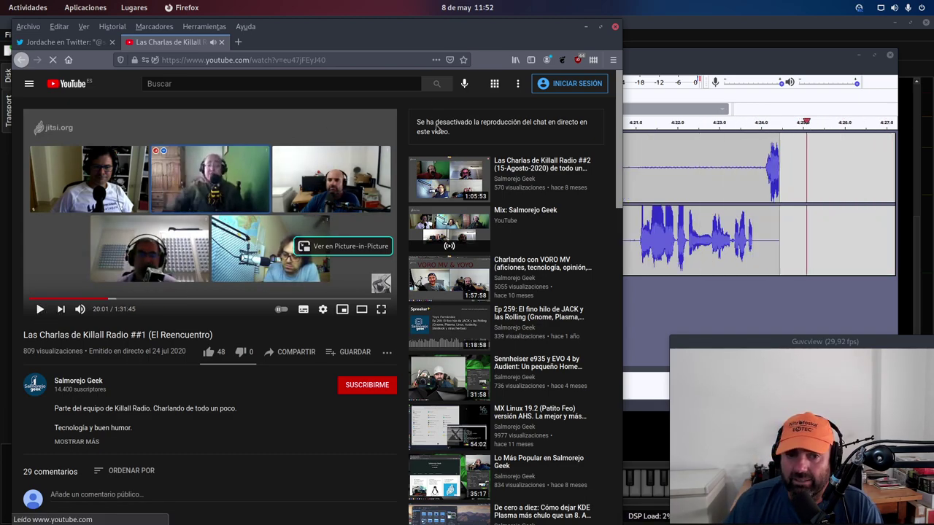
left_click(585, 28)
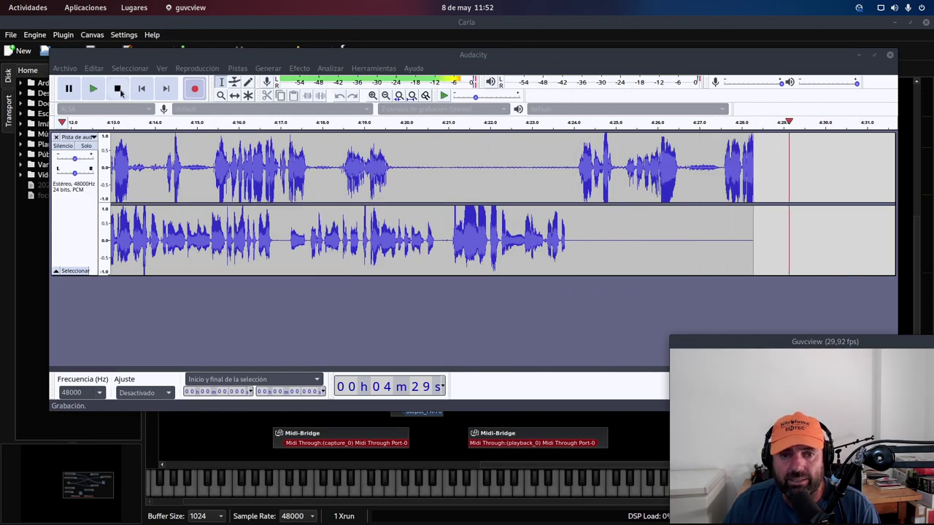
left_click(118, 89)
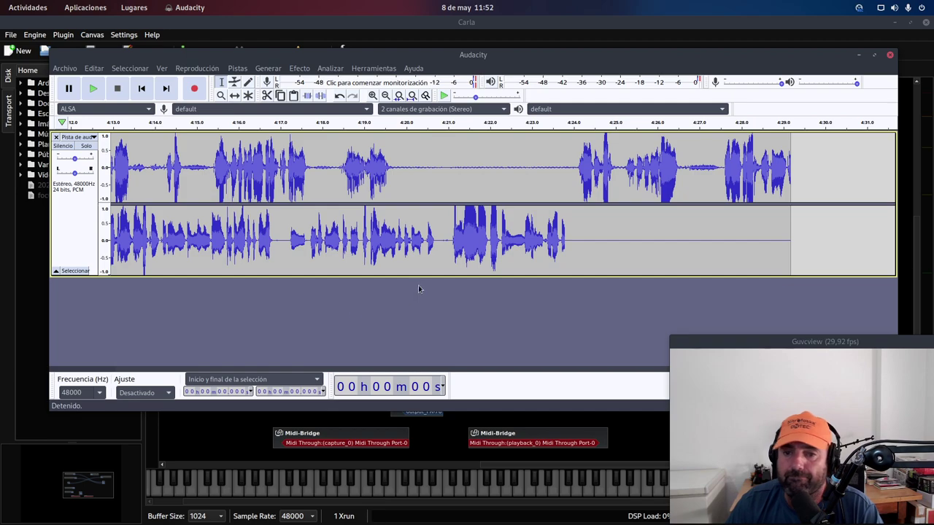
- Increase the stereo track's height and play back the recording from about 4:14 before stopping it
left_click_drag(431, 277, 433, 312)
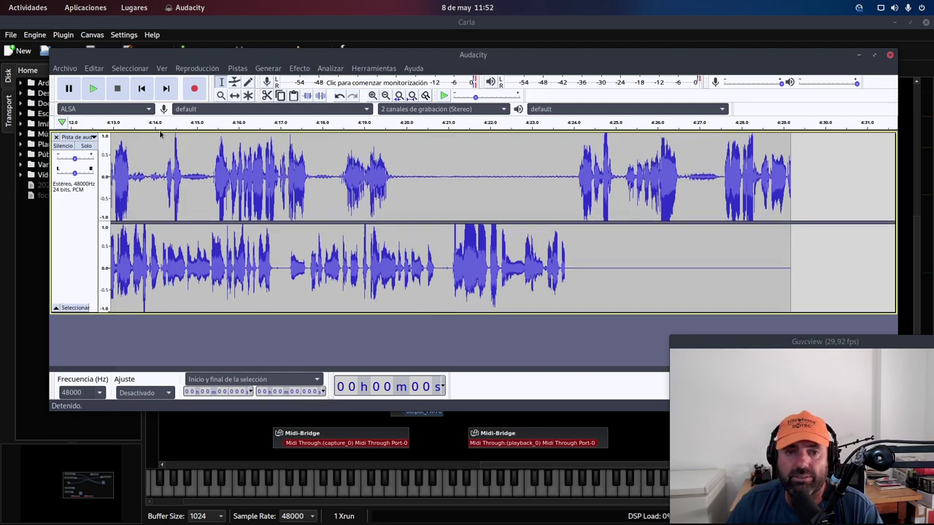
left_click(146, 122)
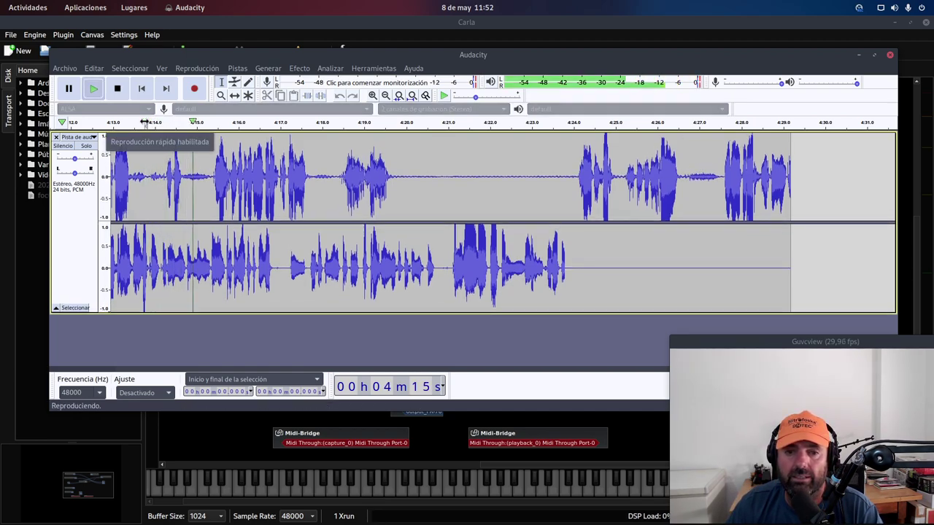
left_click(118, 89)
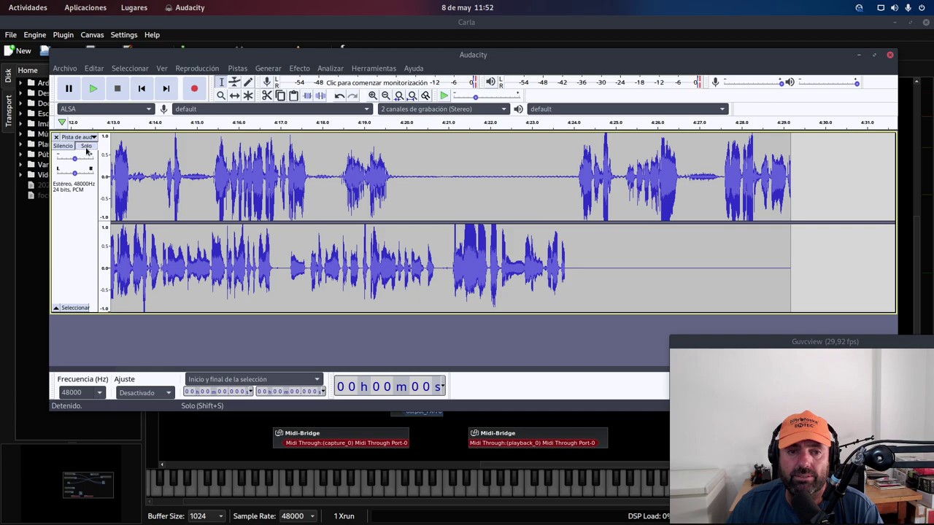
- Play back the stereo recording from about 3:49 and again from about 3:52, stopping the playback each time
left_click(194, 250)
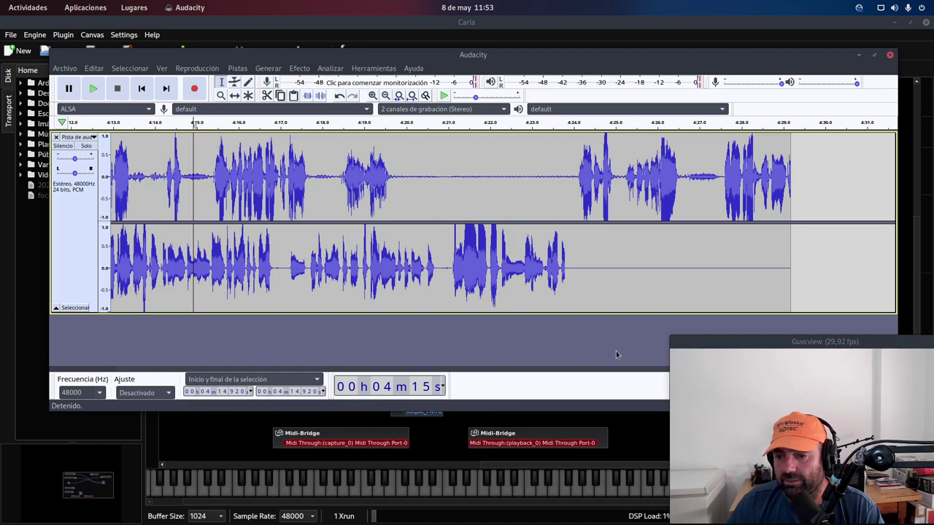
left_click_drag(691, 342, 807, 408)
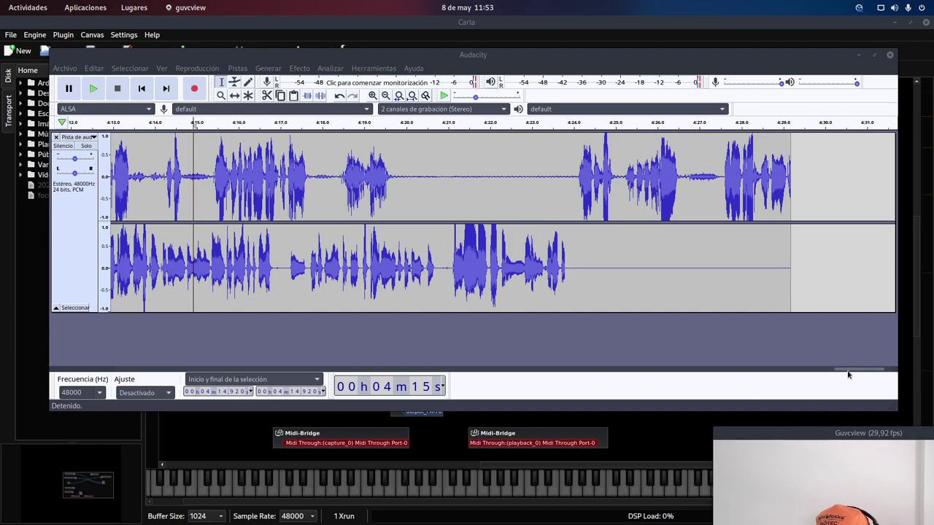
left_click_drag(855, 370, 764, 387)
left_click_drag(778, 433, 785, 374)
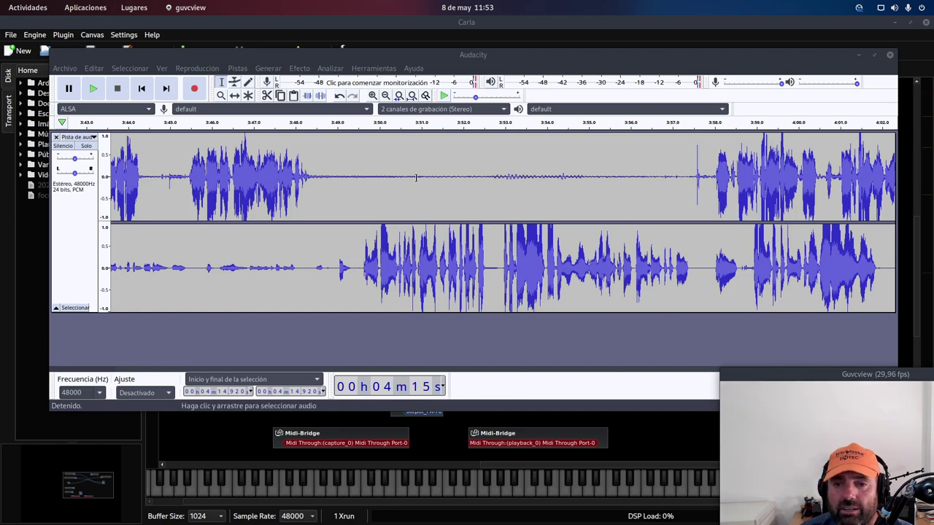
left_click(354, 124)
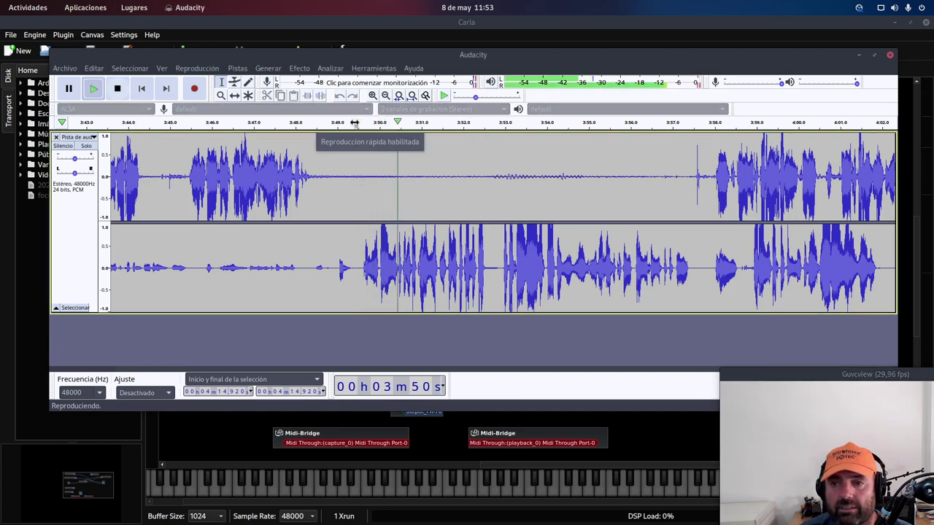
left_click(609, 124)
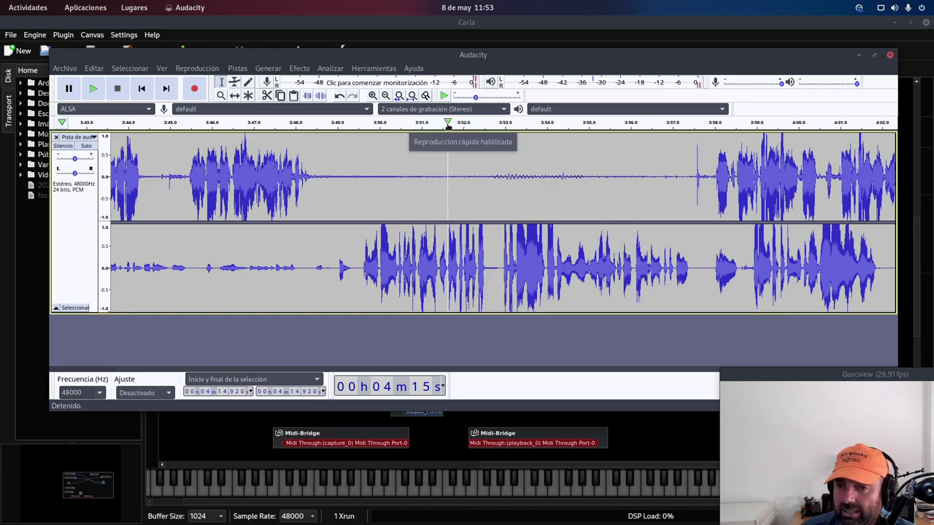
left_click(447, 125)
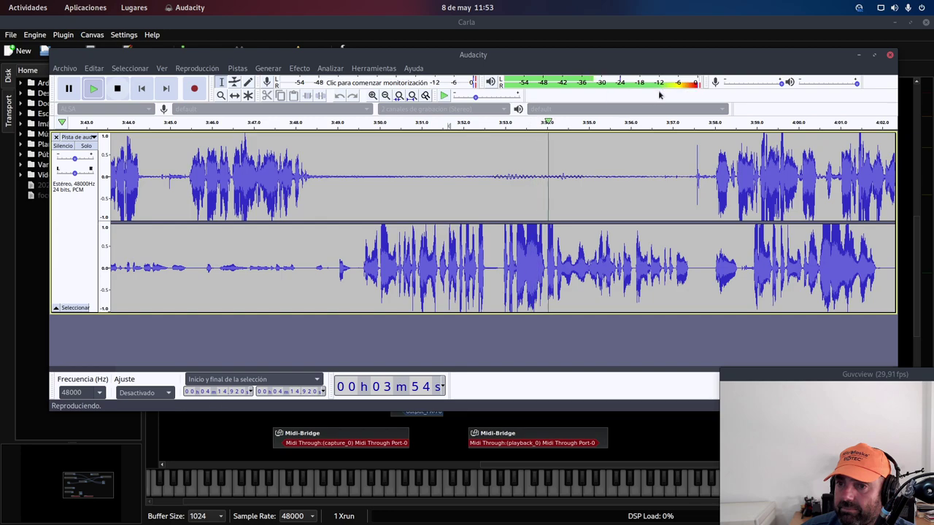
key("space")
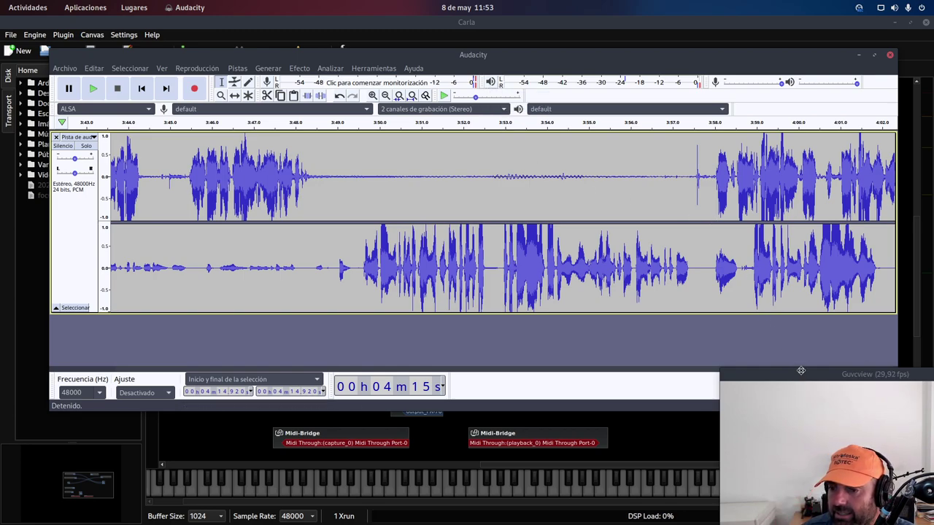
- Split the stereo track into two separate mono tracks
left_click_drag(800, 374, 798, 357)
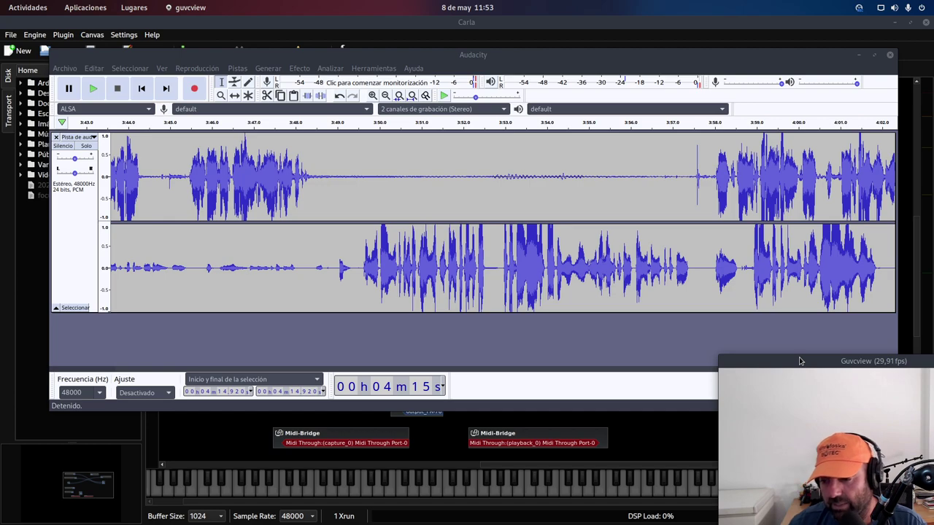
left_click_drag(824, 360, 792, 353)
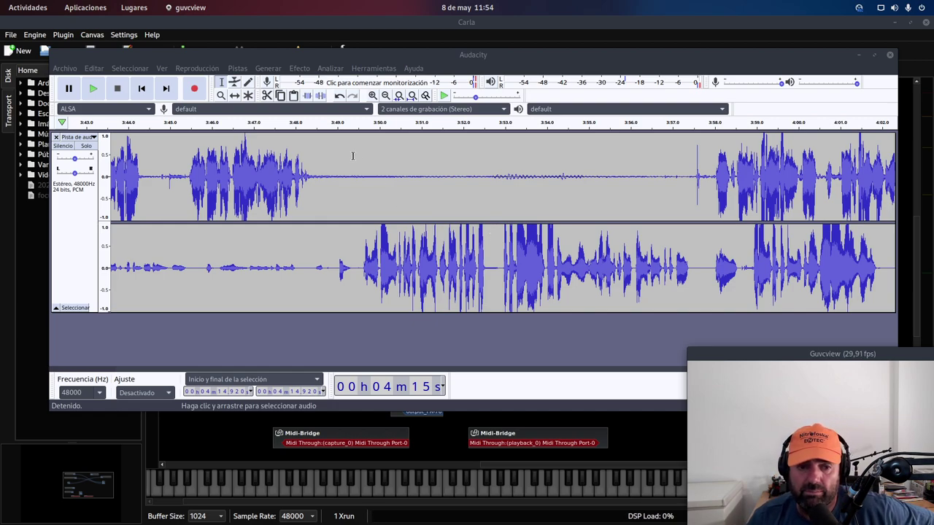
left_click(95, 138)
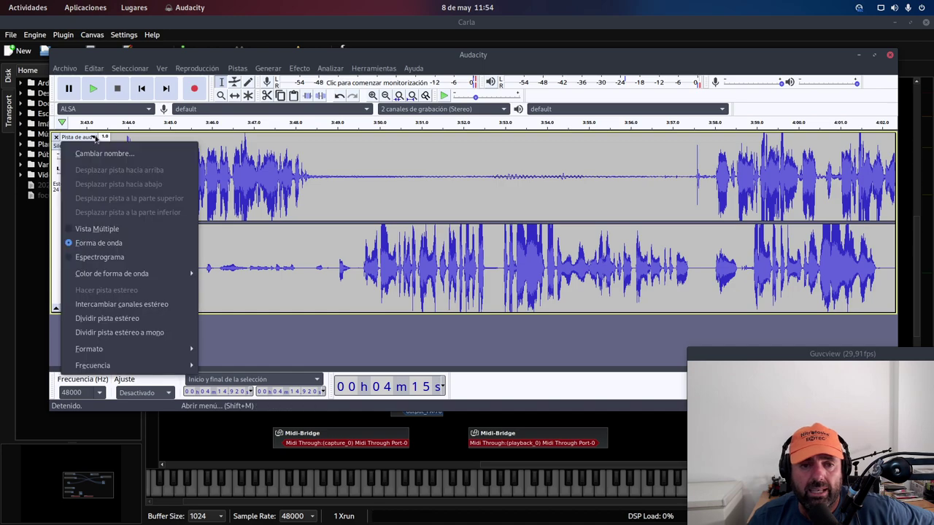
left_click(161, 333)
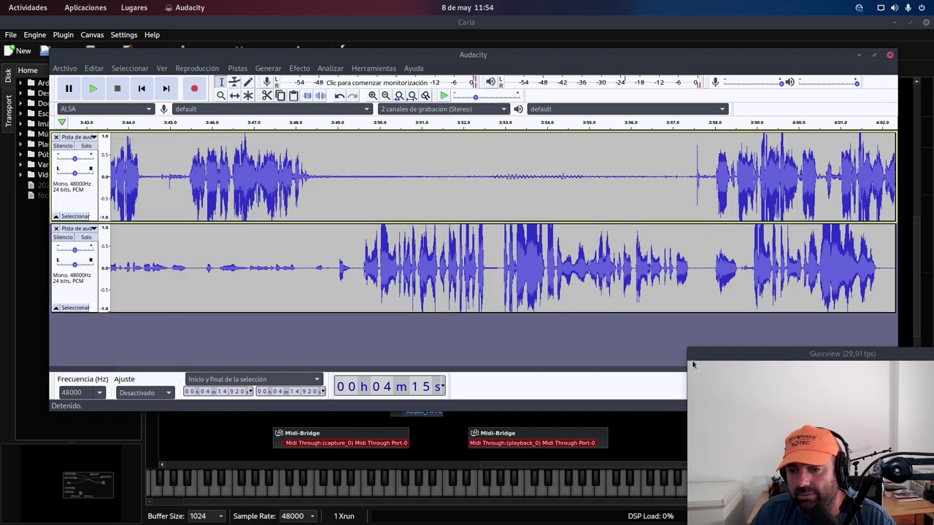
- Increase the height of the upper mono track while viewing the recording from about 3:17 to 3:35
left_click_drag(732, 363, 736, 450)
left_click_drag(759, 370, 682, 370)
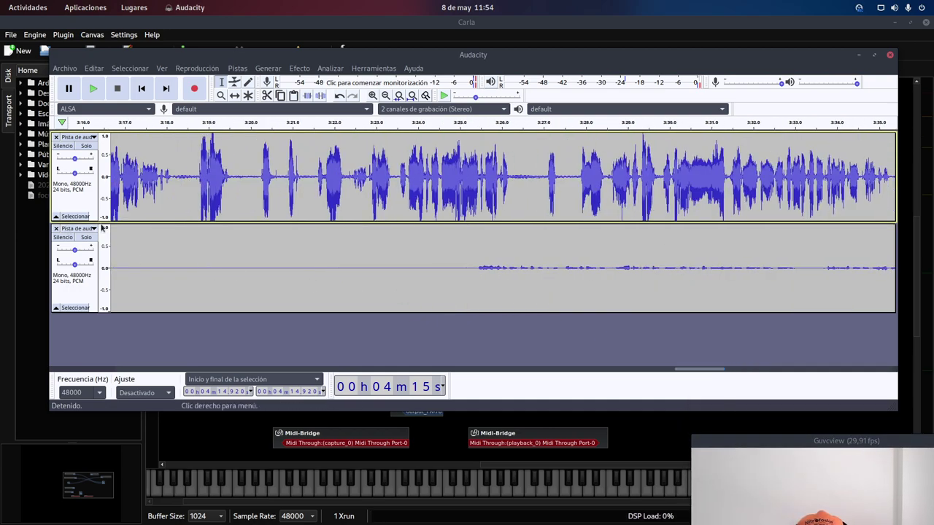
left_click_drag(255, 223, 255, 286)
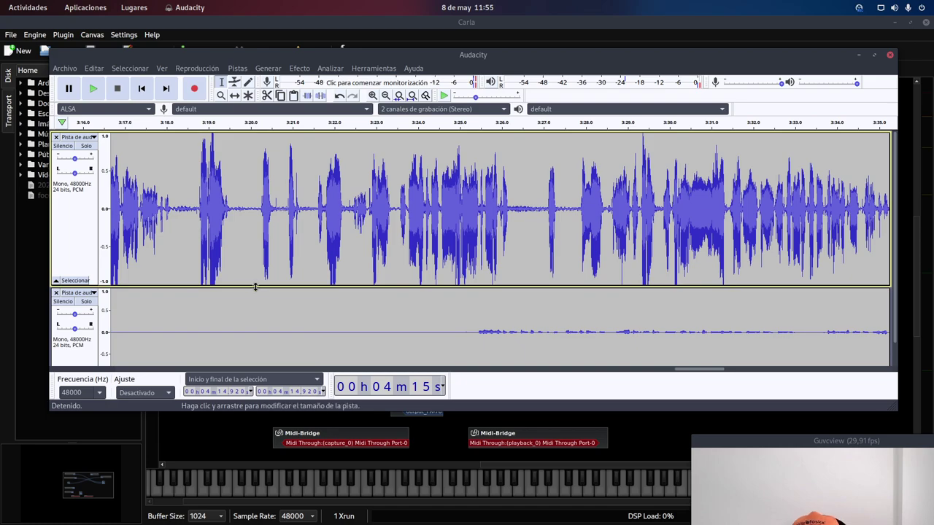
left_click_drag(253, 285, 254, 264)
- Play both mono tracks from about 3:19 and again from about 3:25, stopping the playback each time
left_click(195, 122)
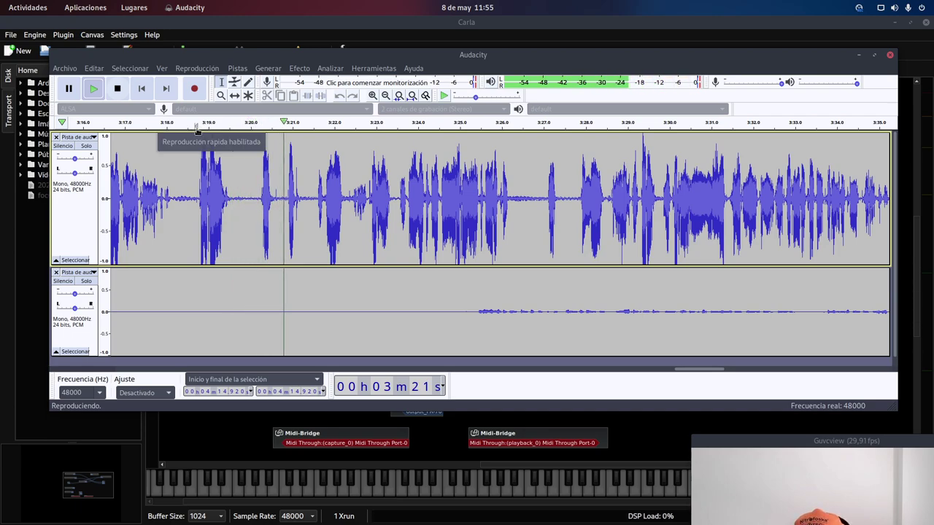
key("space")
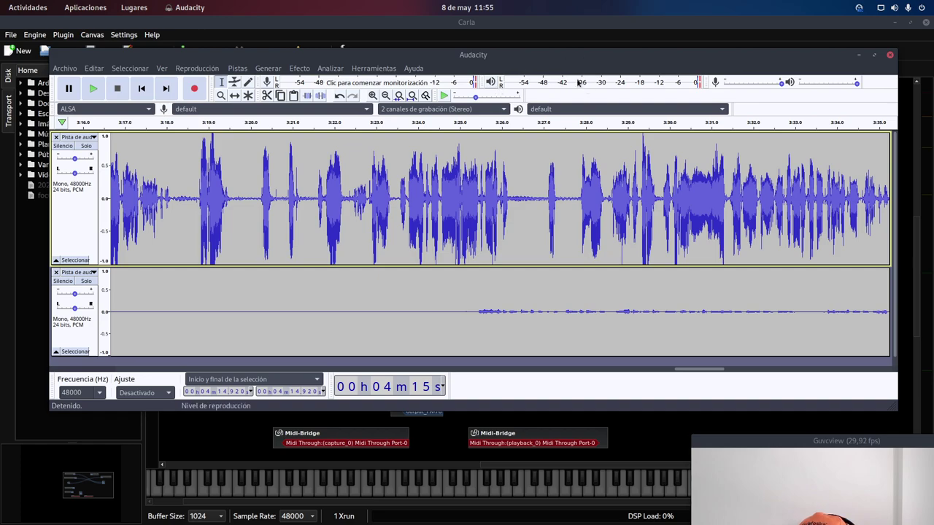
left_click(447, 123)
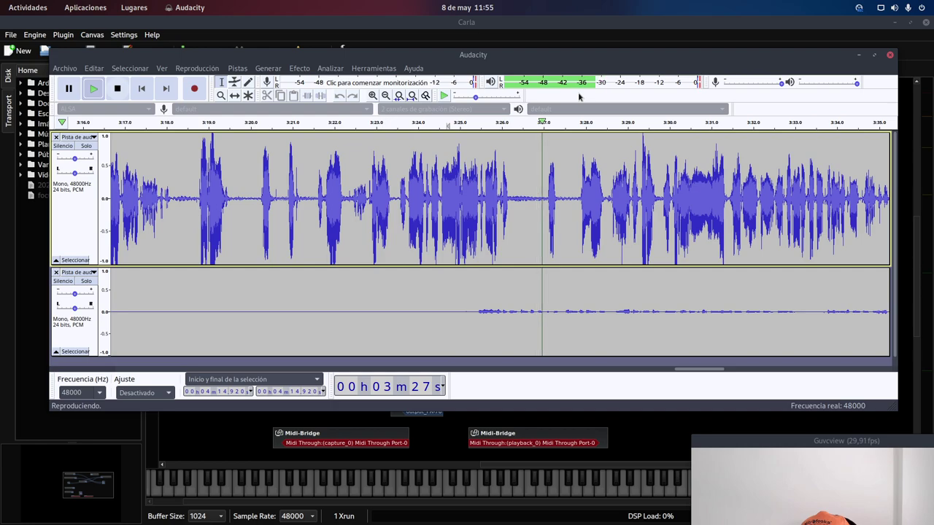
key("space")
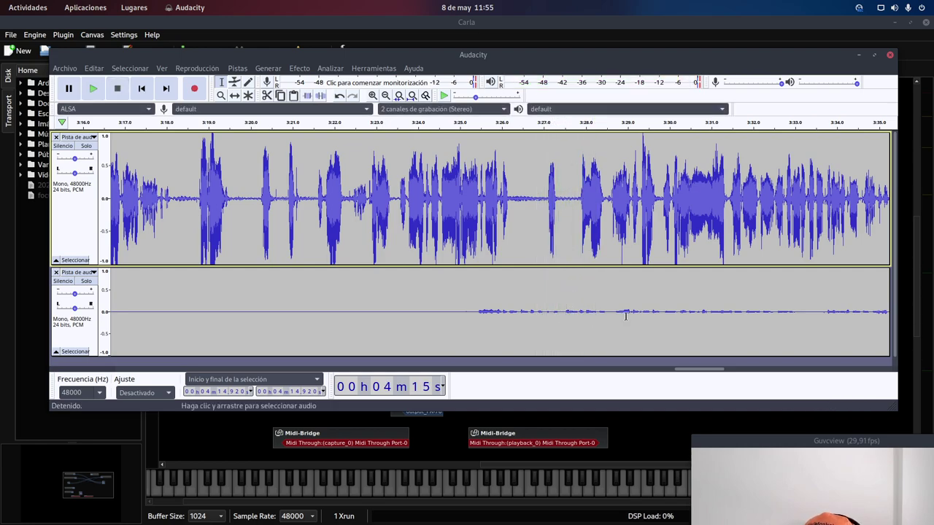
- Play the earlier part of both mono tracks from about 3:00 and stop the playback
left_click_drag(682, 369, 627, 374)
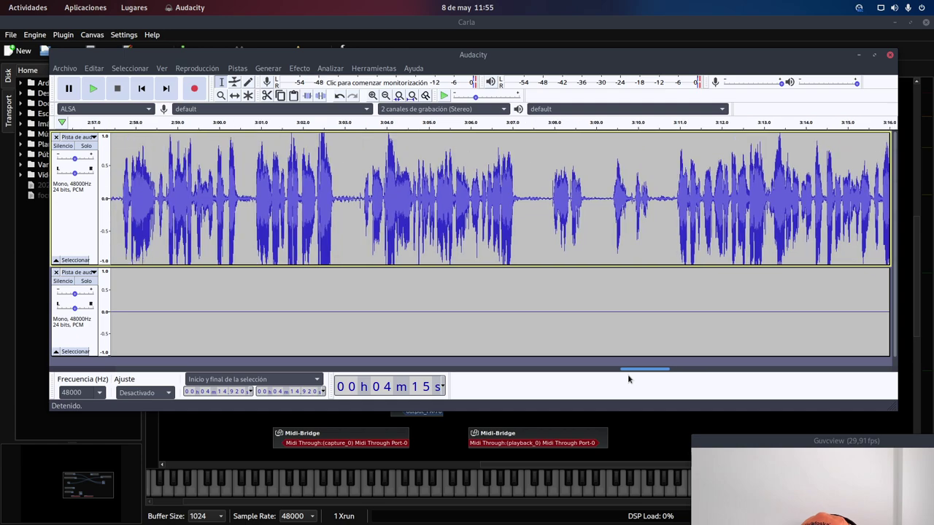
left_click(240, 124)
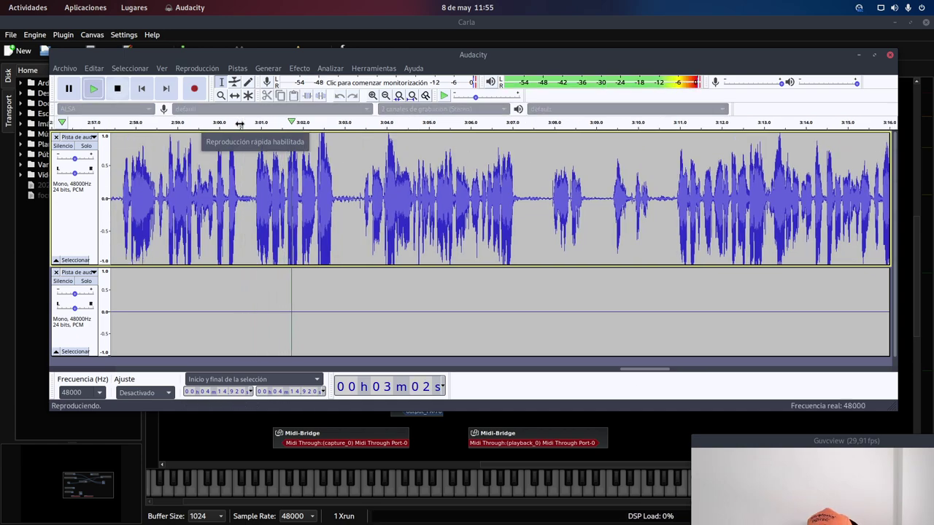
left_click(240, 124)
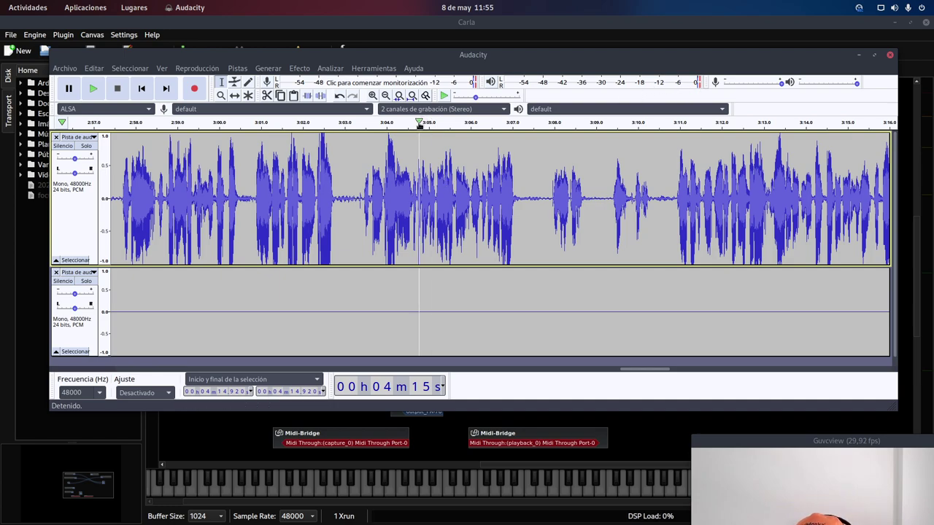
left_click(418, 123)
left_click(419, 123)
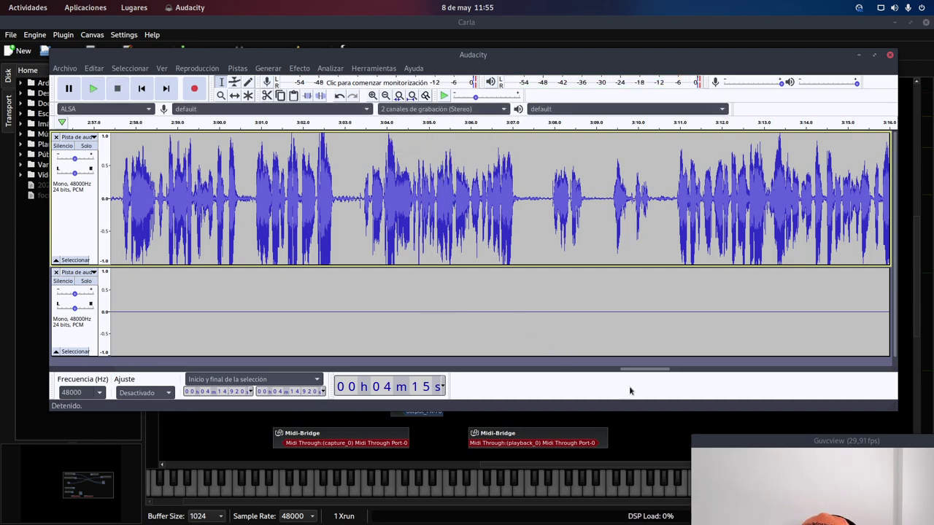
- Play the section of both mono tracks starting at about 3:50 twice, stopping the playback each time
left_click_drag(650, 372, 780, 385)
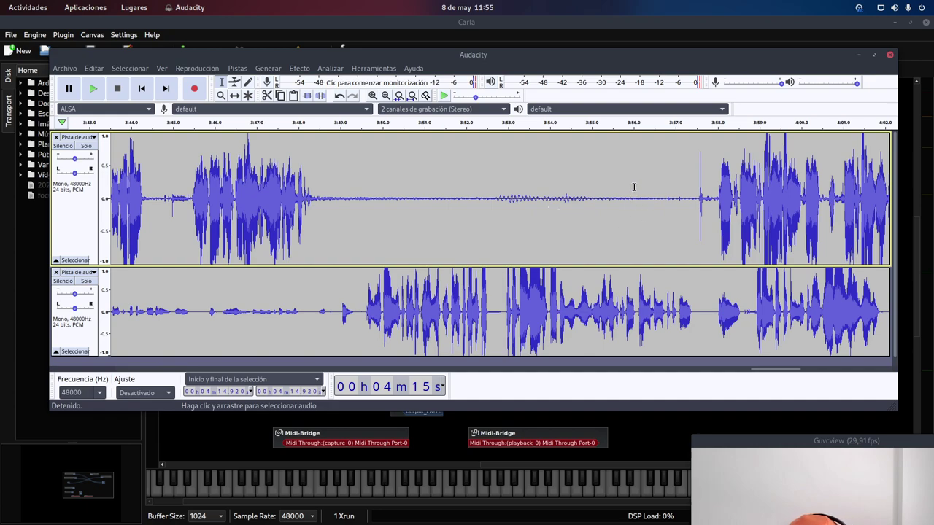
left_click(402, 122)
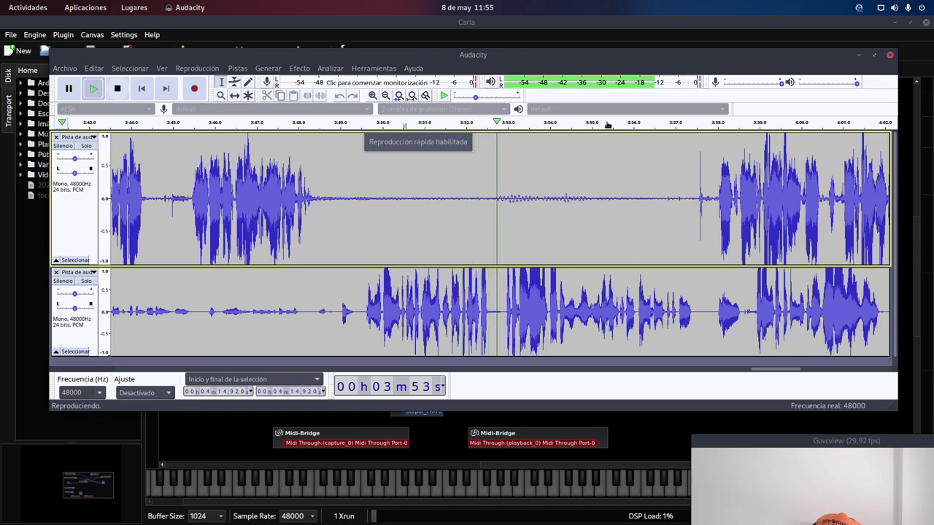
key("space")
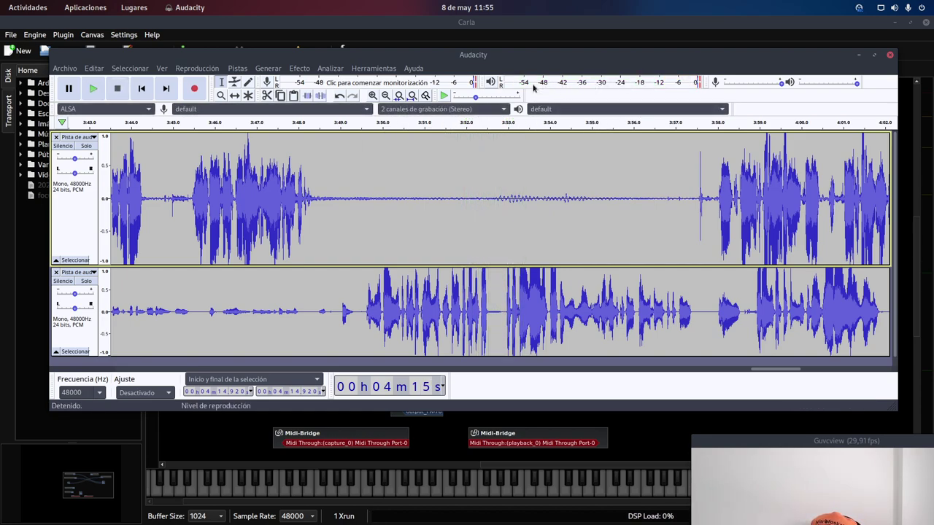
left_click_drag(795, 443, 794, 370)
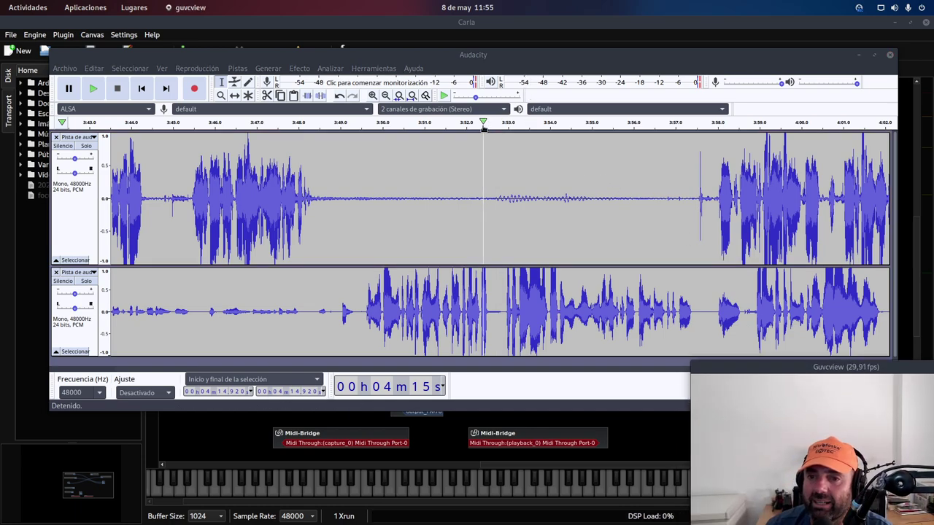
left_click(414, 120)
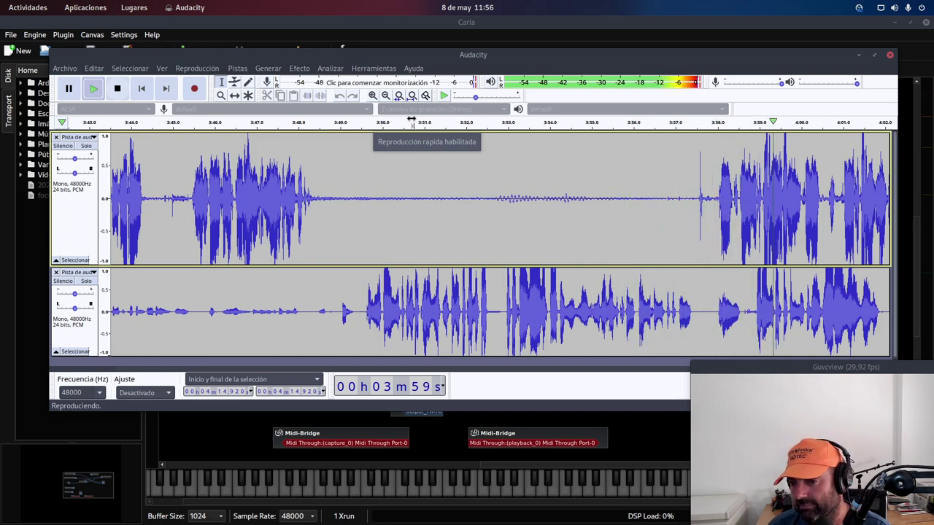
left_click(412, 119)
left_click(412, 119)
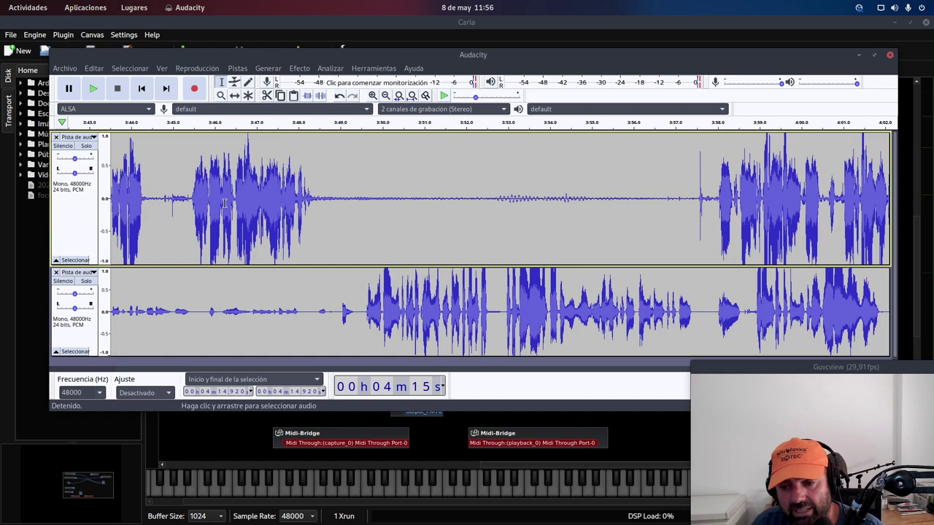
- Mute the upper mono track and listen to the lower one alone from about 3:51 before stopping
left_click(63, 146)
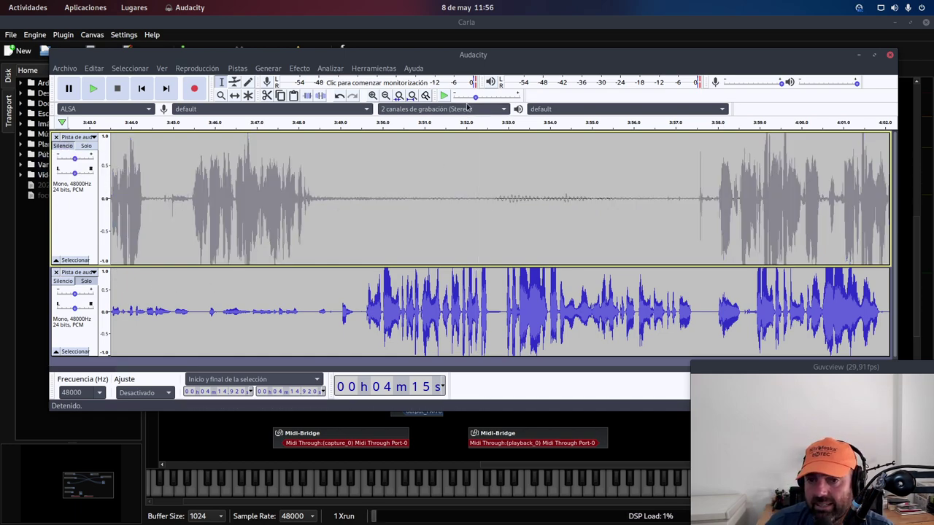
left_click(425, 124)
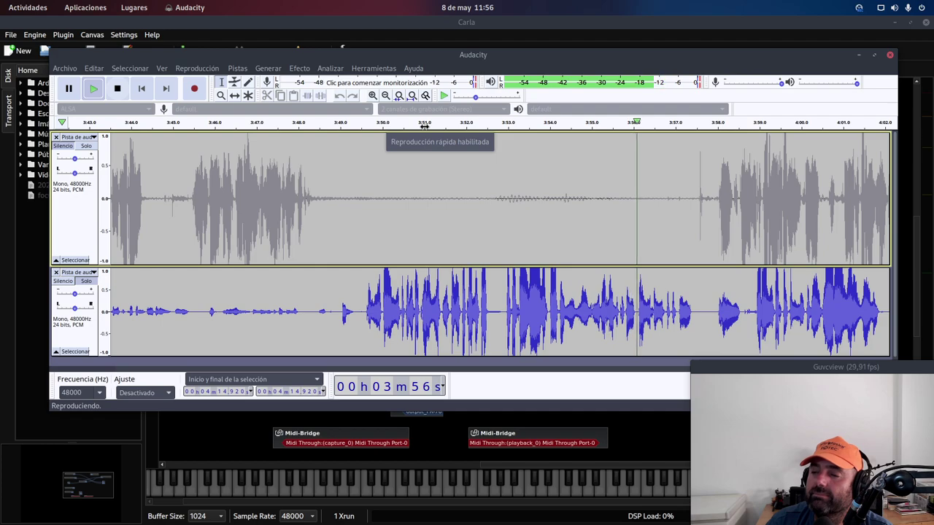
left_click(425, 125)
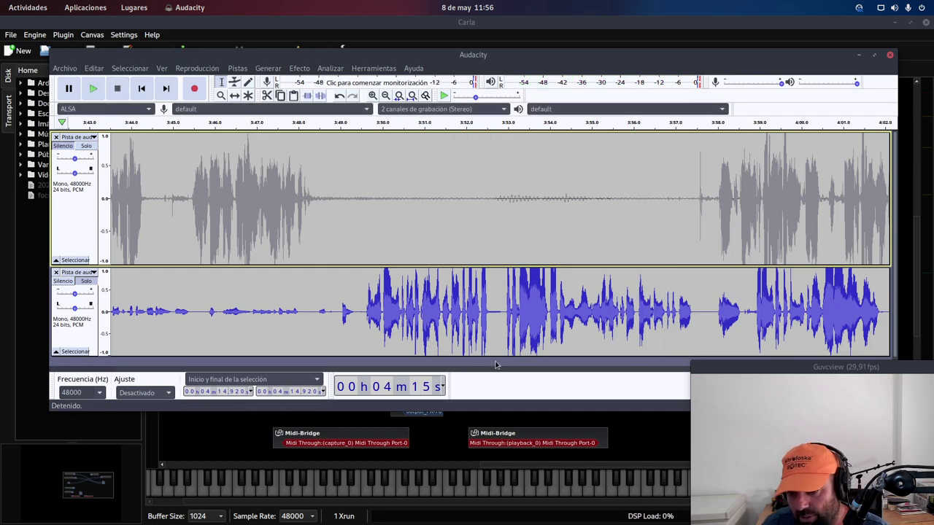
- Select about 3:48 to 3:55 in the lower mono track and mute that track instead of the upper one
left_click_drag(584, 321, 295, 310)
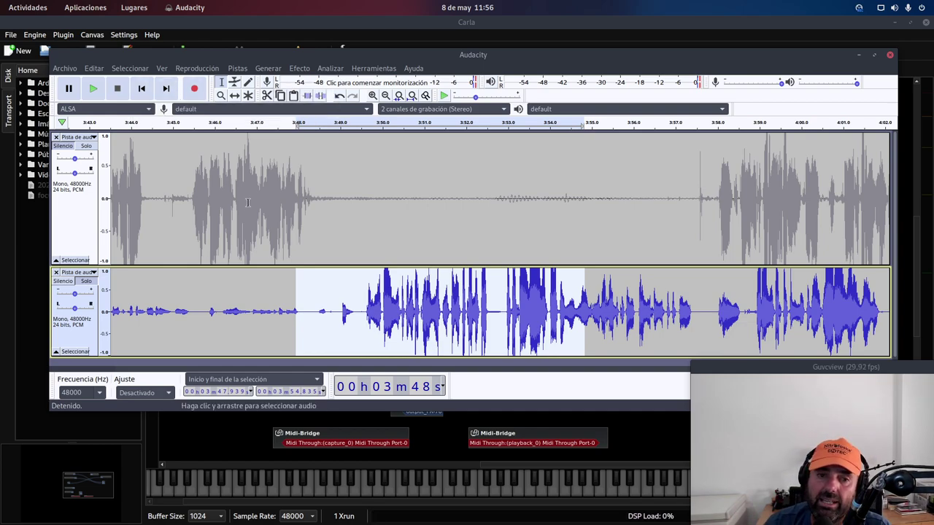
left_click(68, 146)
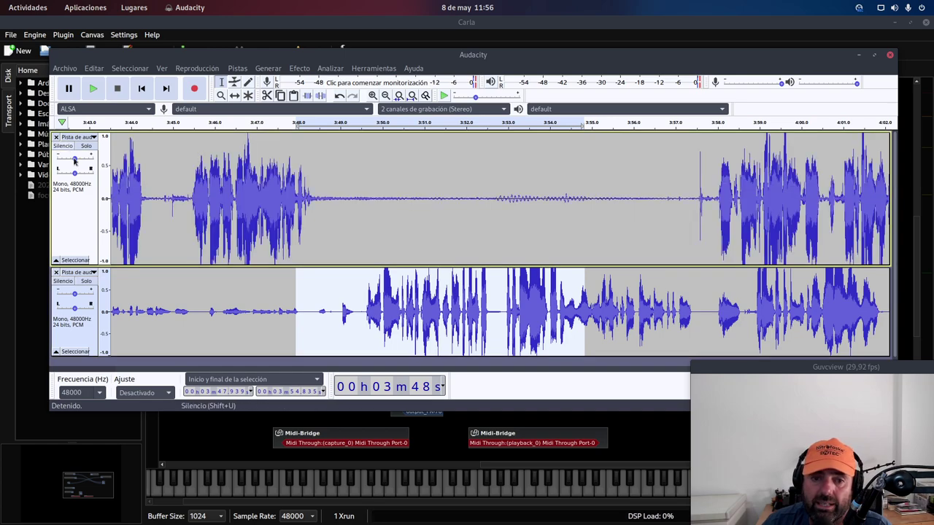
left_click(62, 281)
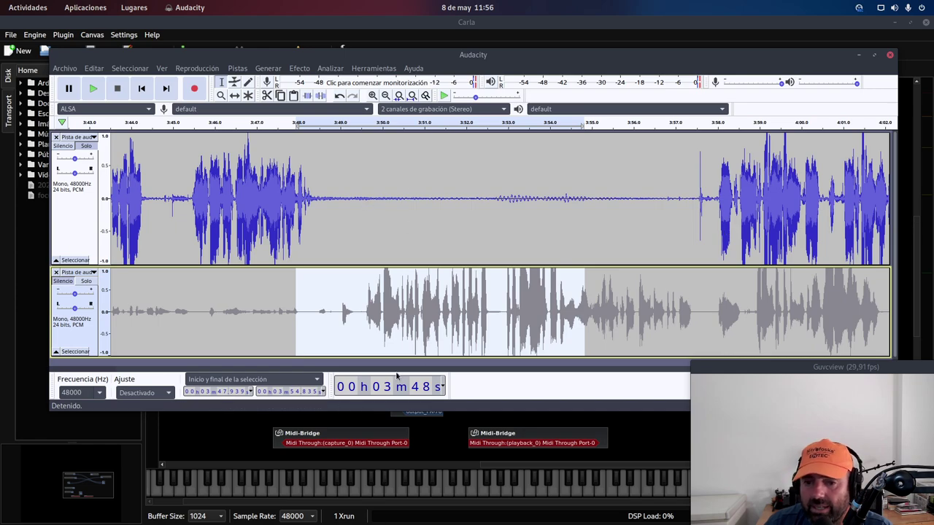
- Play the upper mono track alone from about 2:14
left_click_drag(720, 374, 720, 405)
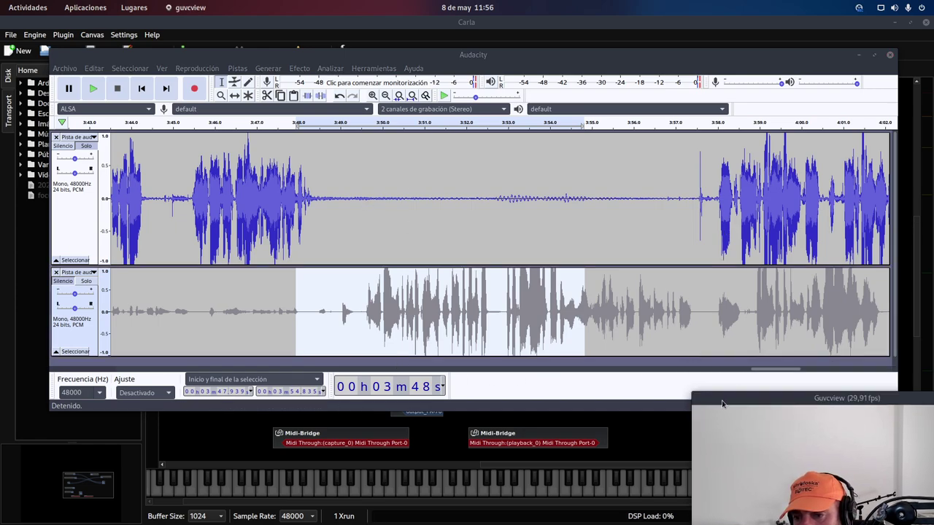
left_click_drag(766, 369, 497, 373)
left_click(287, 123)
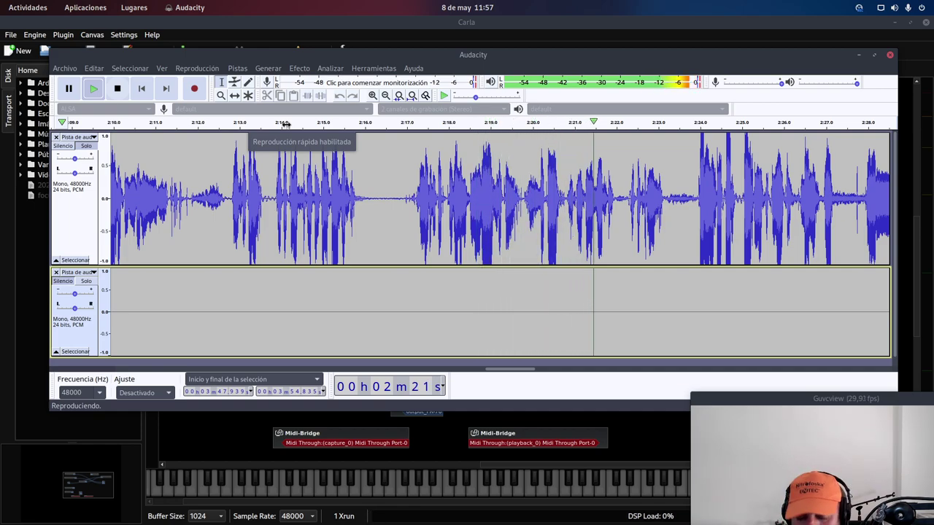
- Stop the playback, return to the start of the recording and unmute the lower mono track
left_click(285, 123)
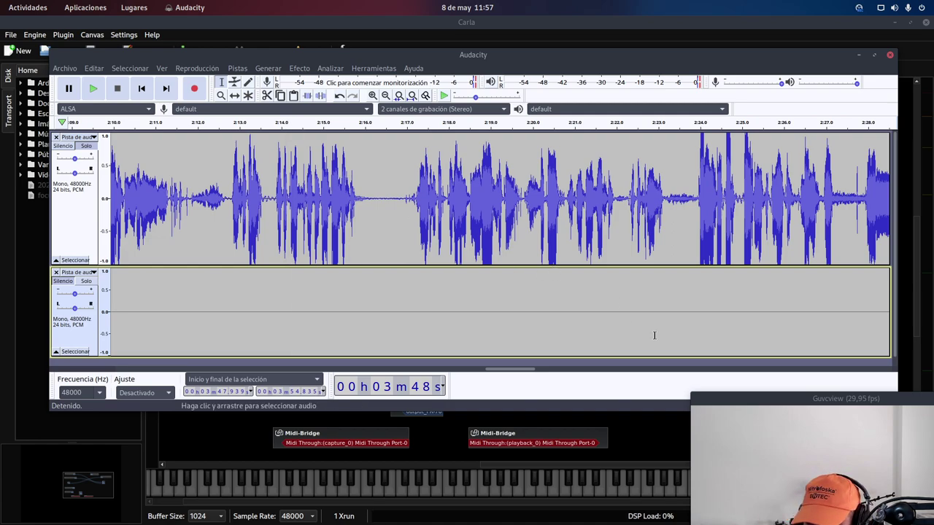
left_click_drag(760, 390, 741, 327)
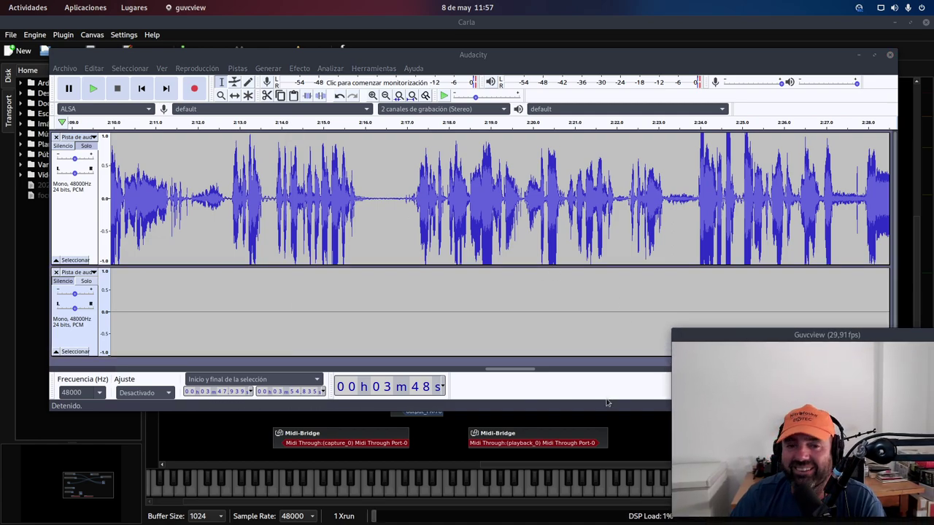
left_click_drag(496, 370, 130, 365)
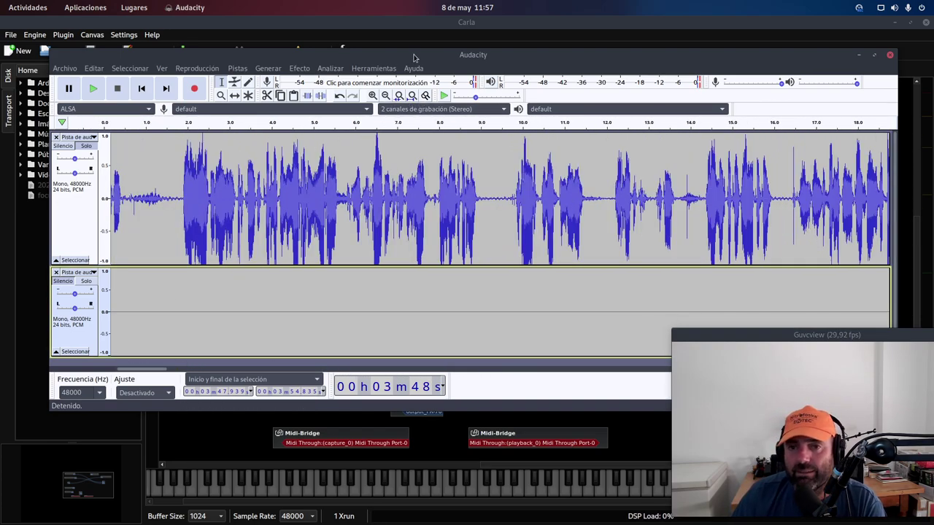
left_click(386, 97)
left_click(386, 96)
left_click(386, 97)
left_click(386, 96)
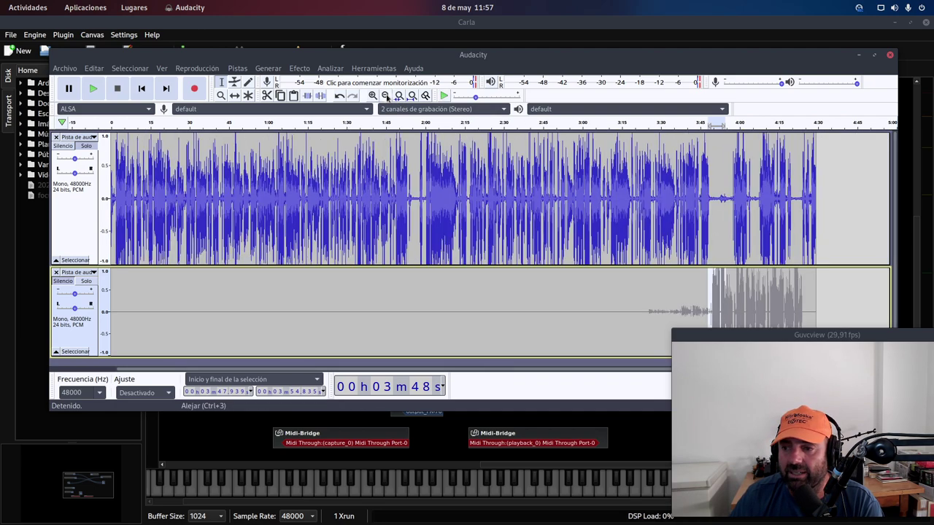
left_click(62, 281)
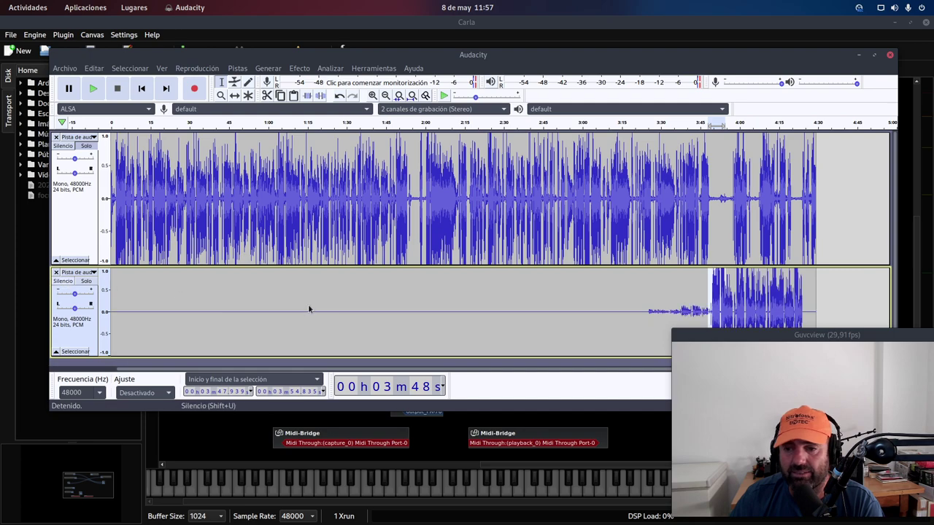
- View the MP3 export format options for the two tracks and cancel the export
left_click_drag(741, 340, 766, 161)
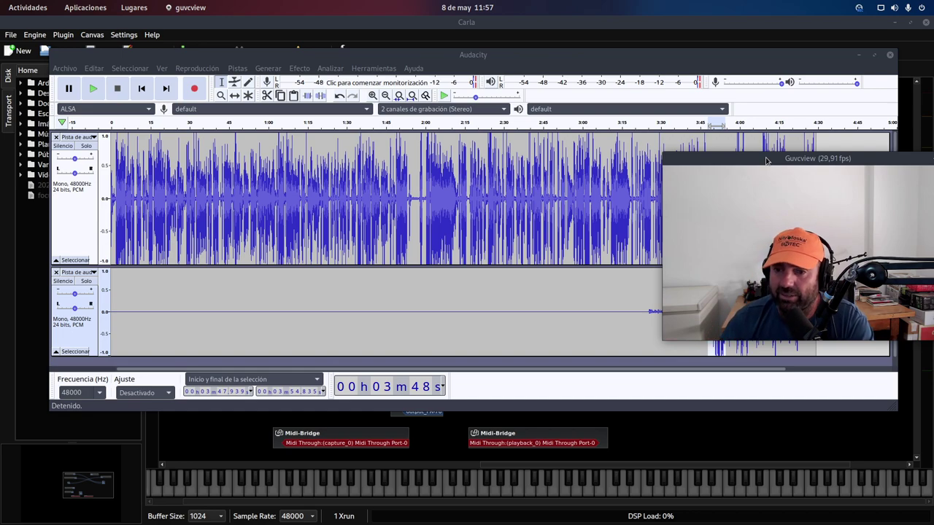
left_click_drag(859, 159, 822, 316)
left_click(64, 67)
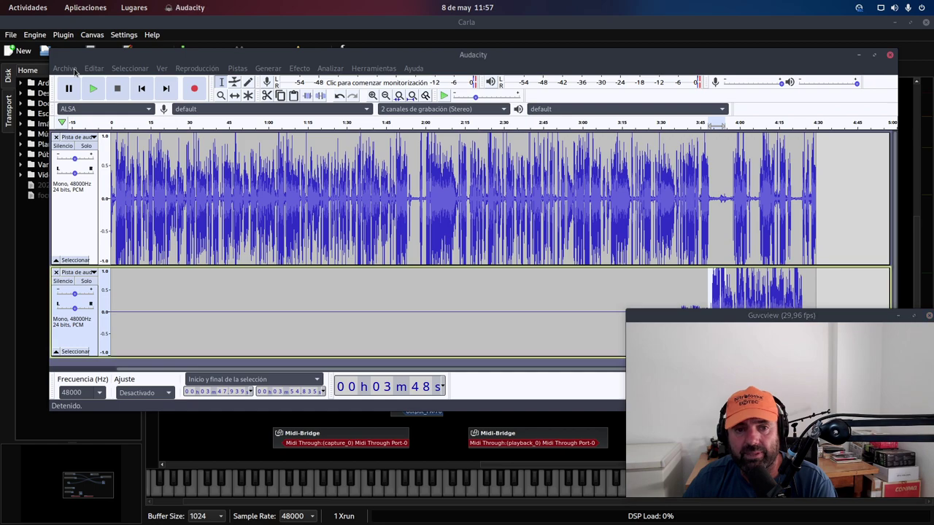
mouse_move(80, 159)
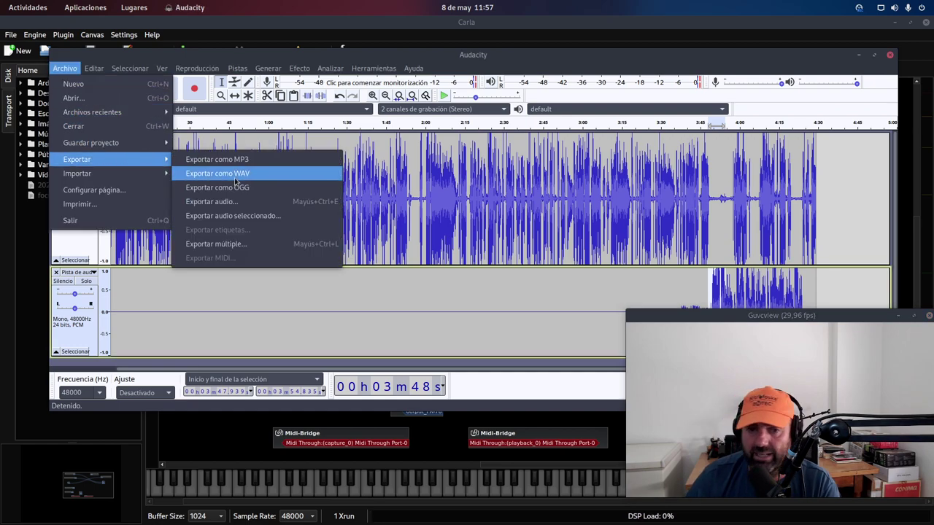
left_click(234, 159)
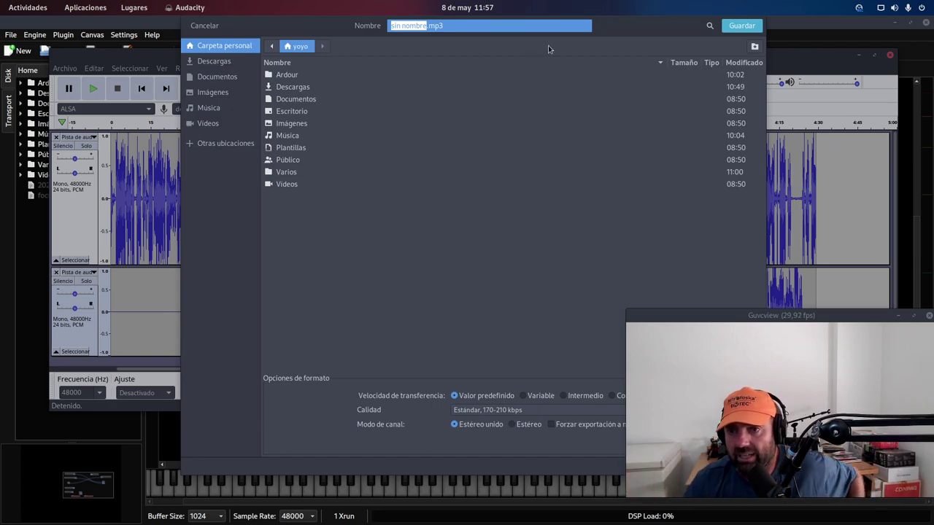
mouse_move(632, 30)
left_mouse_down()
mouse_move(517, 29)
mouse_move(636, 29)
left_mouse_up()
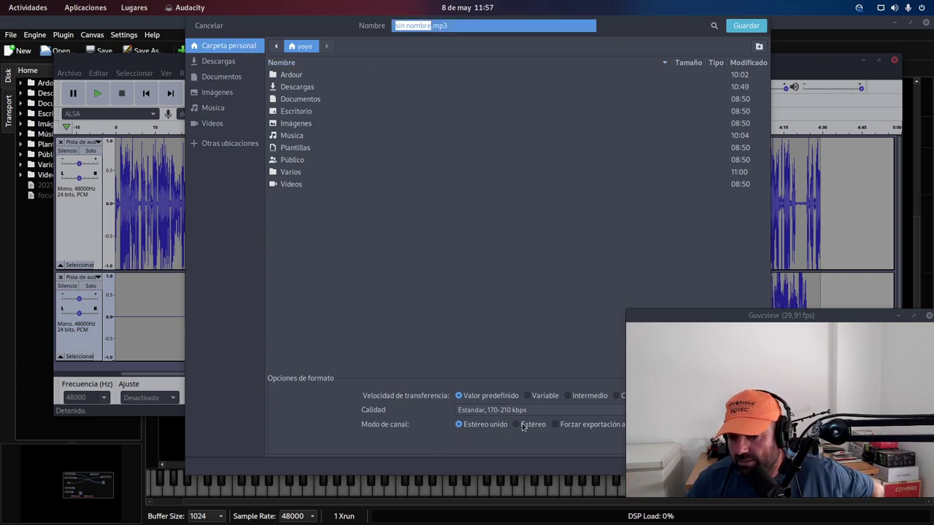
left_click_drag(750, 315, 846, 258)
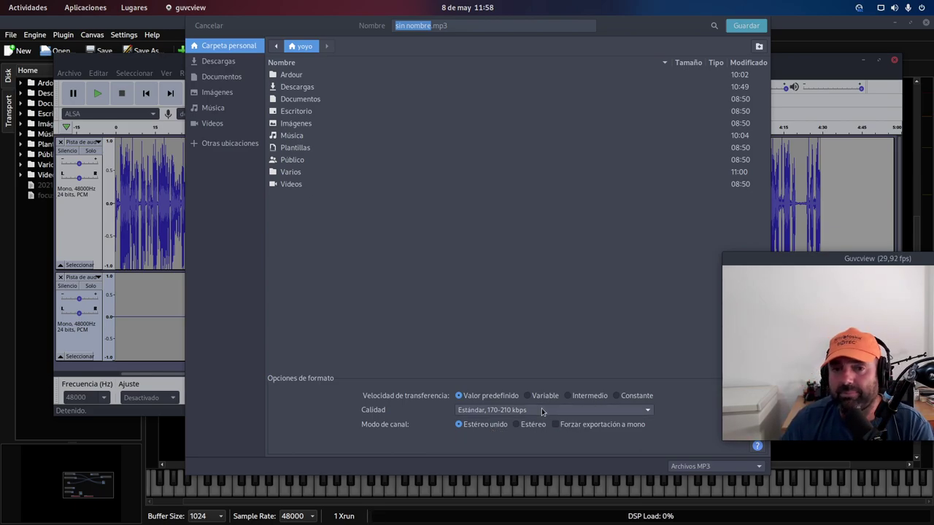
left_click(209, 25)
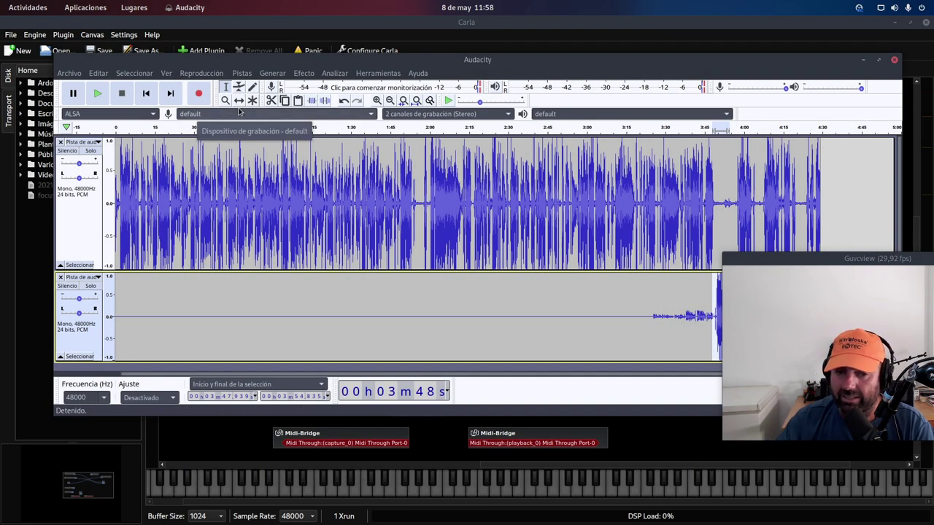
- Switch to Carla to view the patchbay connections, and return to Audacity
left_click(177, 445)
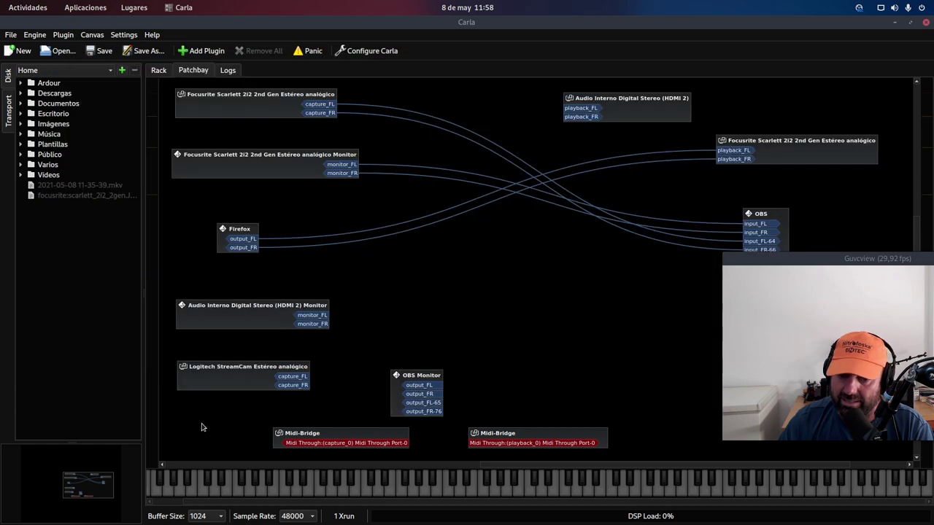
left_click_drag(794, 261, 756, 324)
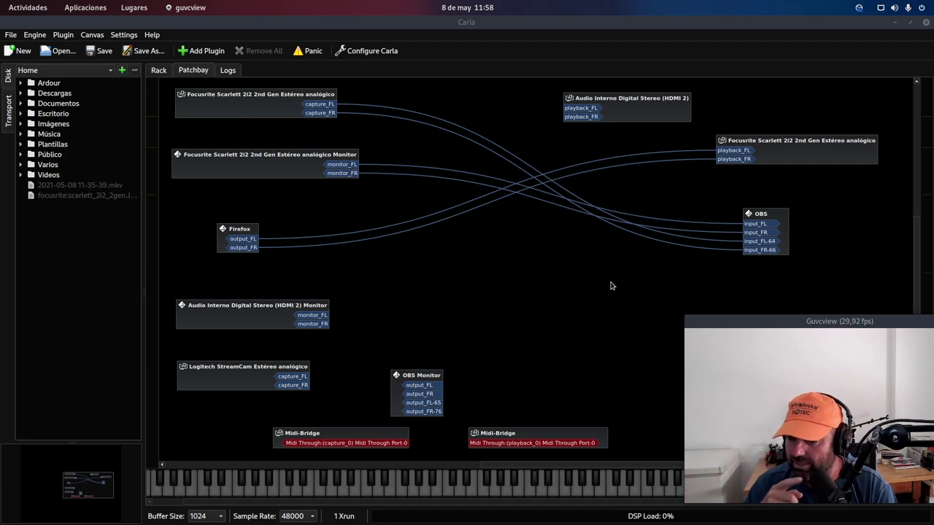
mouse_move(1, 2)
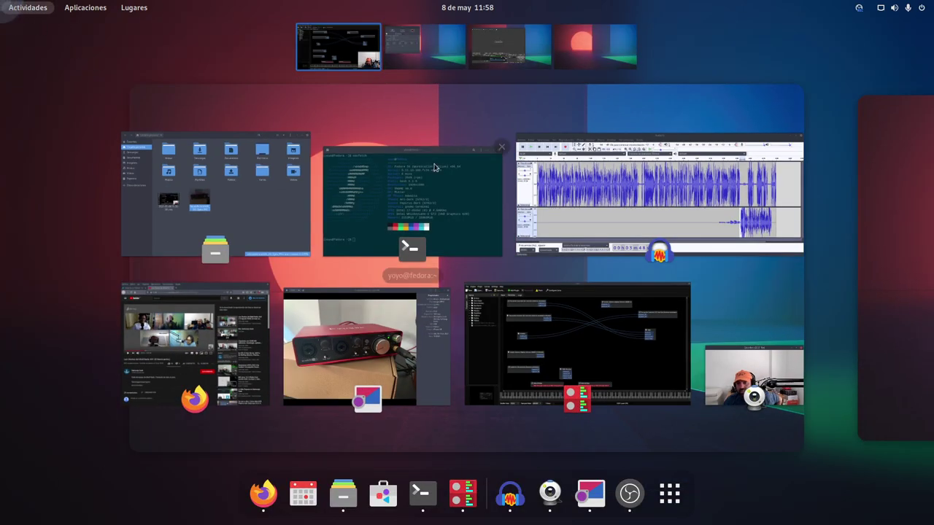
left_click(567, 226)
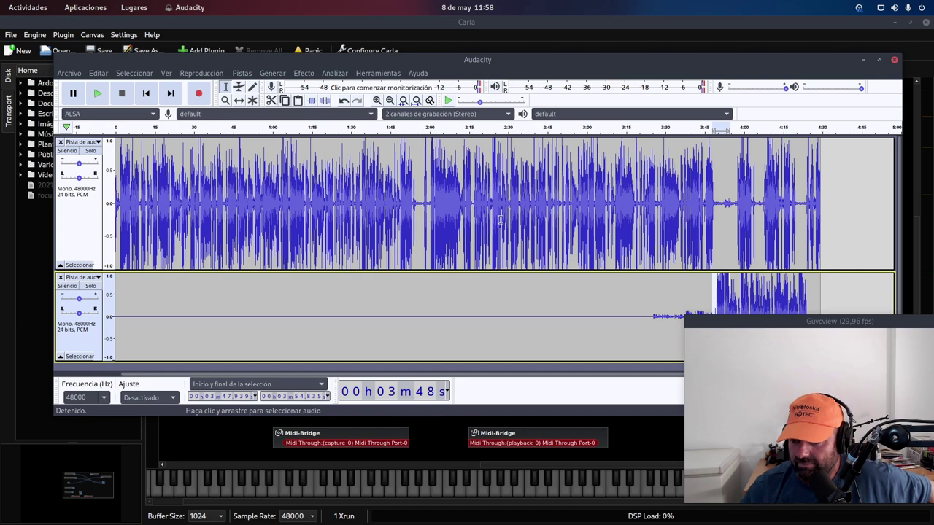
- View the upper mono track's options, and mute and unmute each of the two mono tracks in turn
left_click(99, 142)
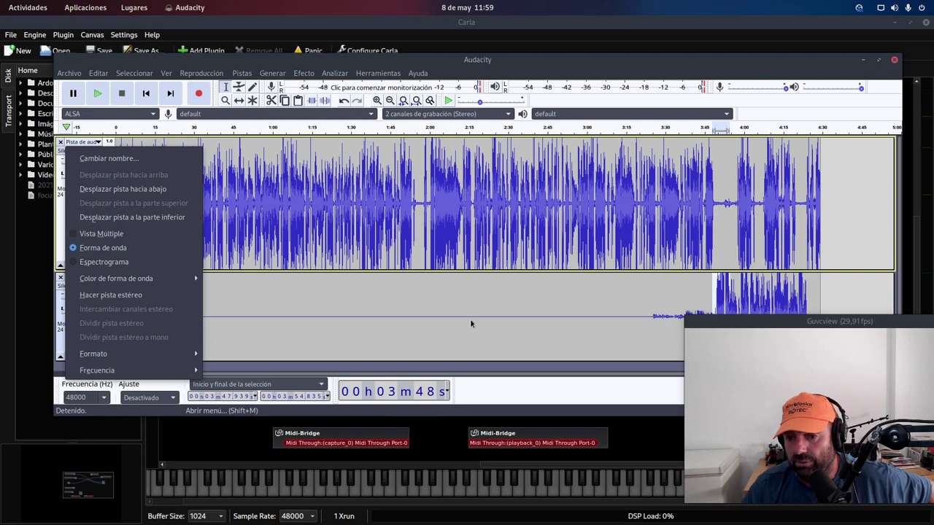
left_click(492, 297)
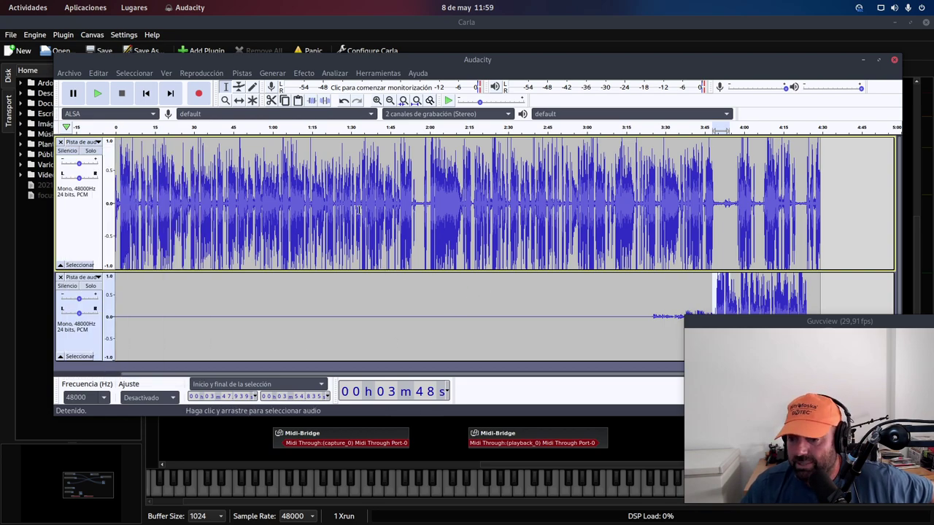
left_click(80, 303)
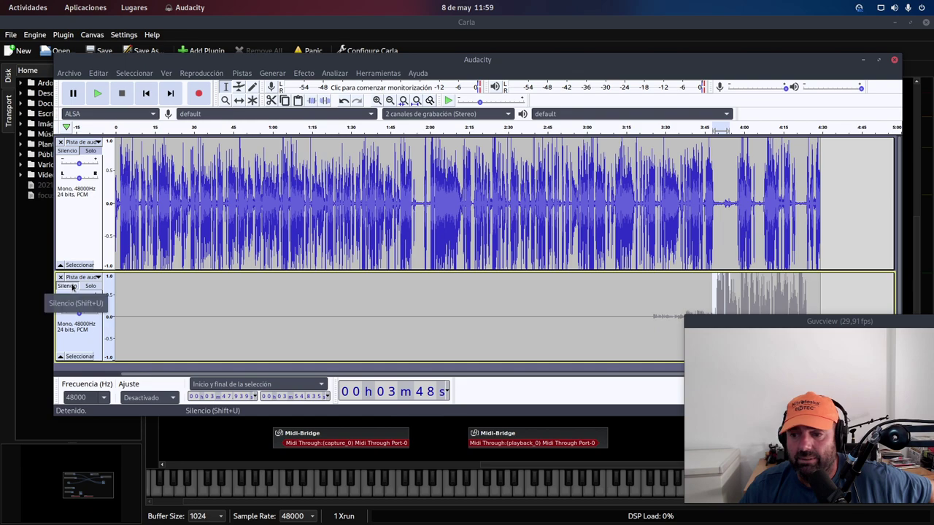
left_click(73, 151)
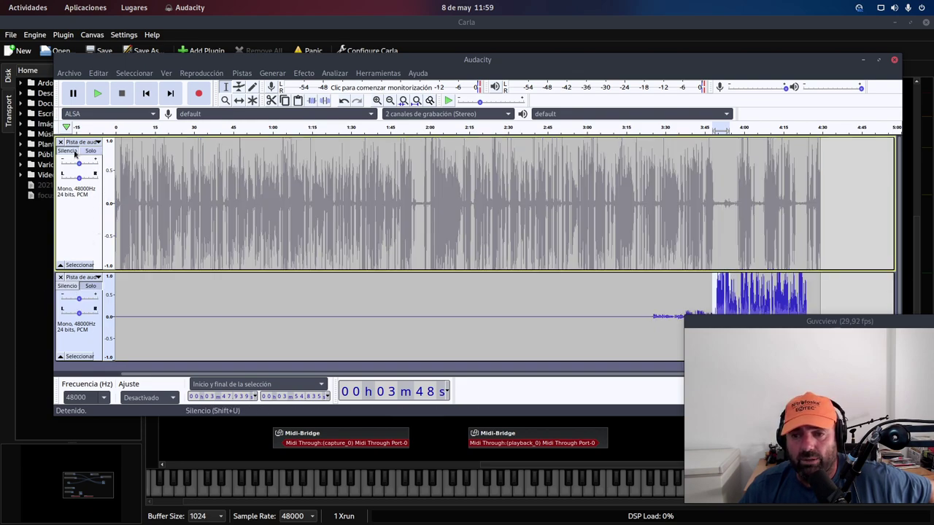
left_click(73, 151)
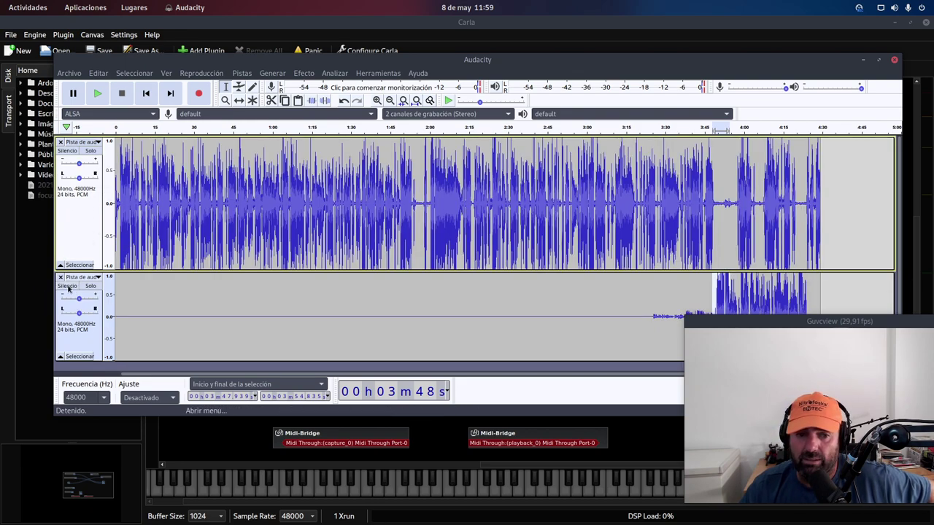
left_click(67, 286)
left_click(67, 286)
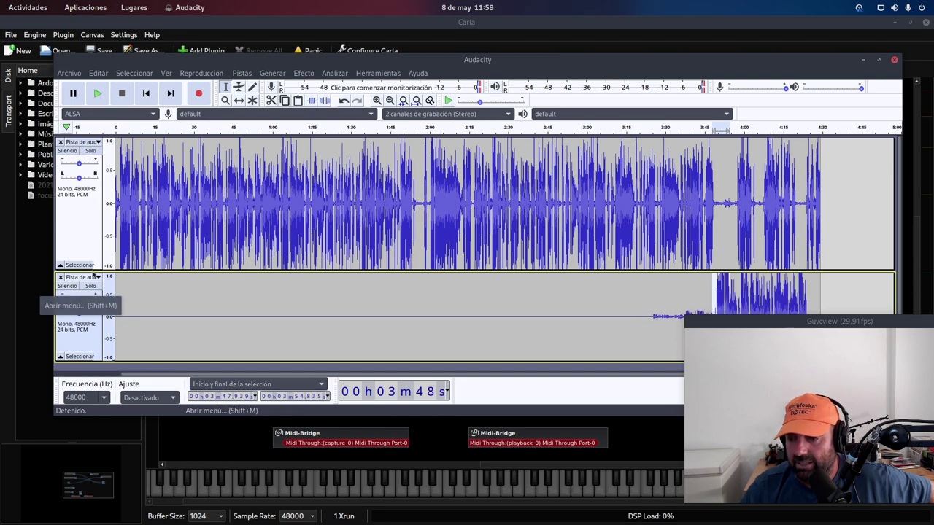
- Switch to Carla's patchbay and reposition the Guvcview webcam window over its empty lower area
left_click_drag(792, 323, 761, 344)
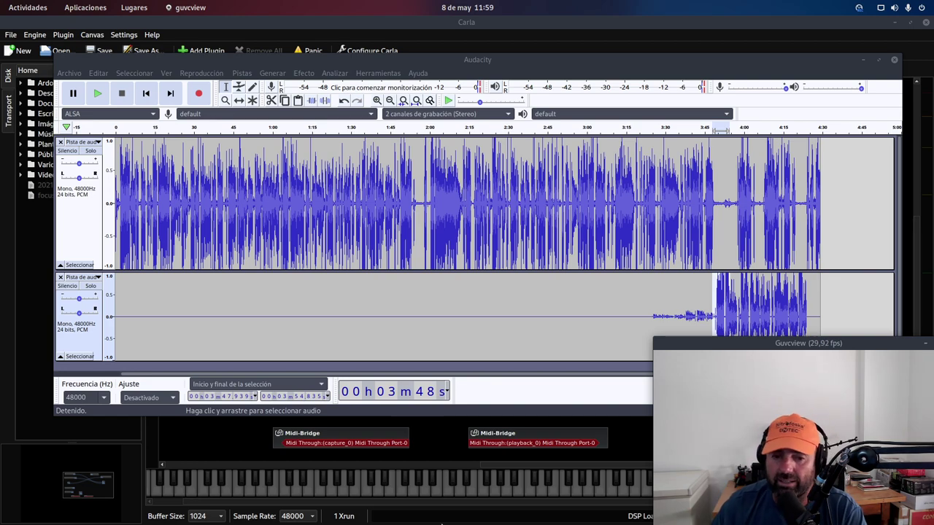
left_click(235, 441)
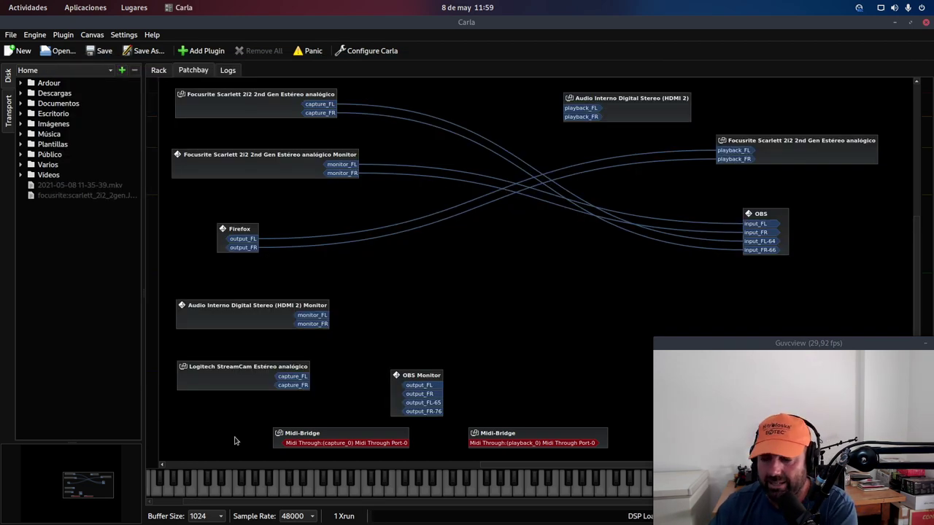
left_click_drag(757, 342, 732, 314)
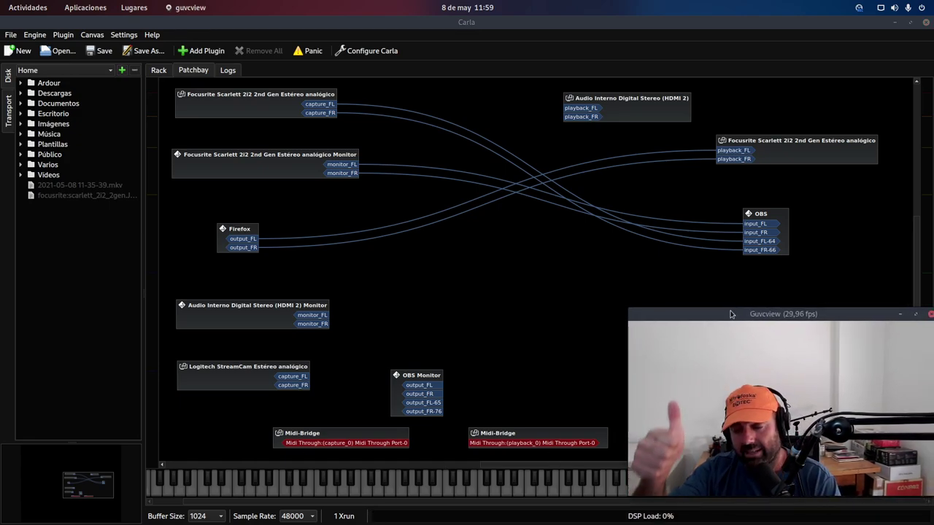
- Switch to Firefox to view the Twitter thread about installing Carla and the paused YouTube video, and minimize the browser
mouse_move(0, 0)
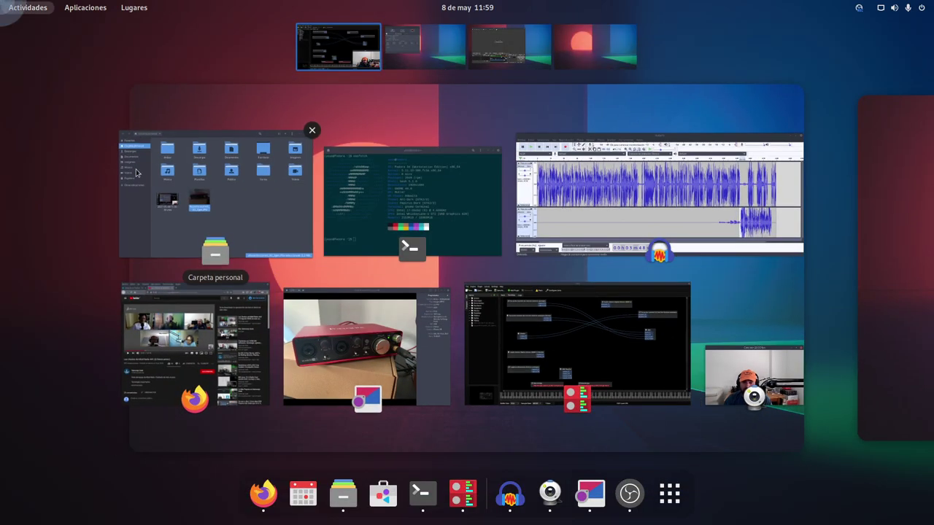
left_click(206, 366)
left_click(71, 43)
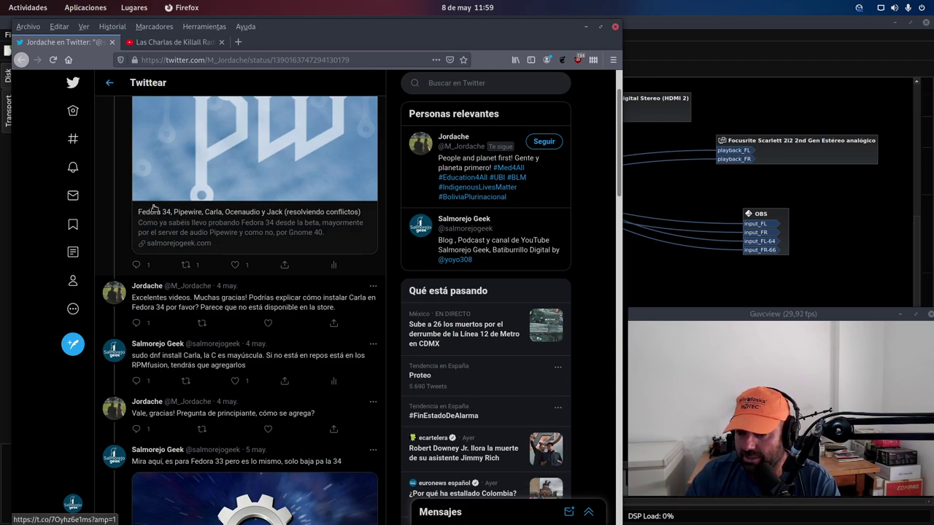
left_click(153, 45)
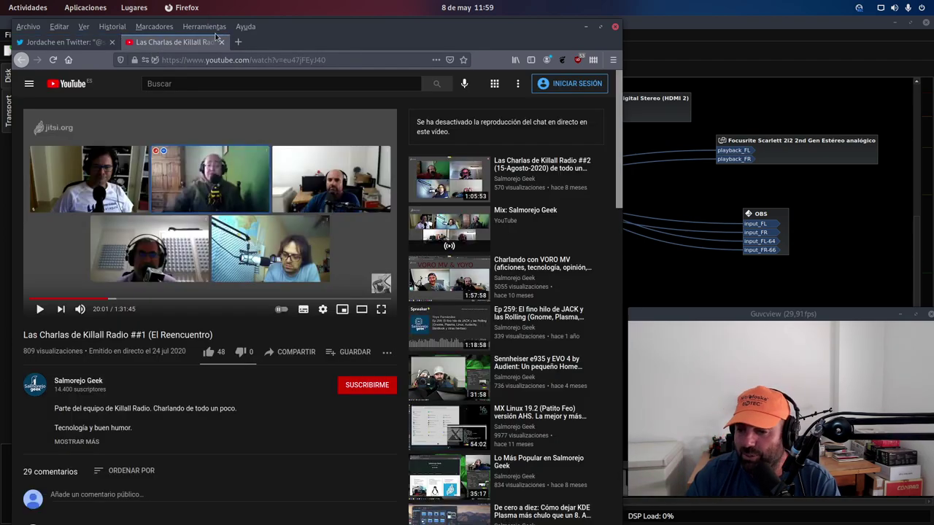
mouse_move(114, 166)
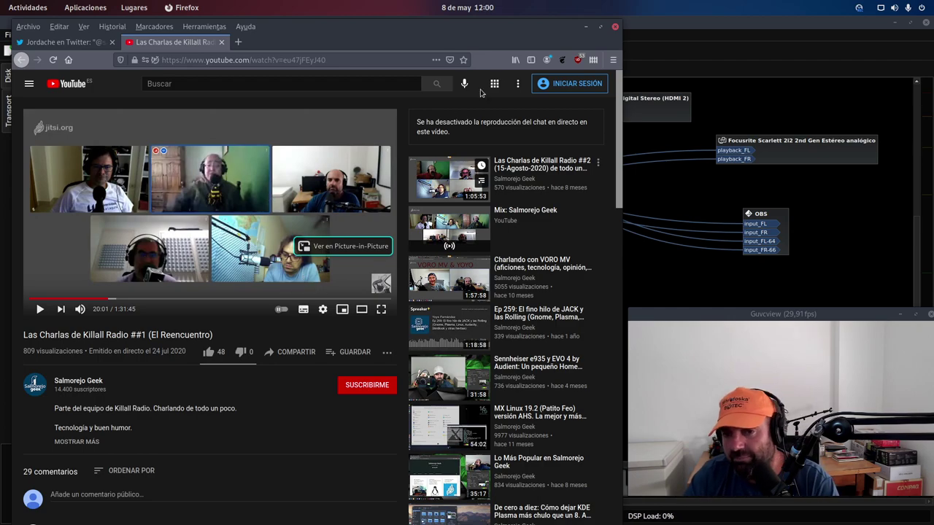
left_click(585, 28)
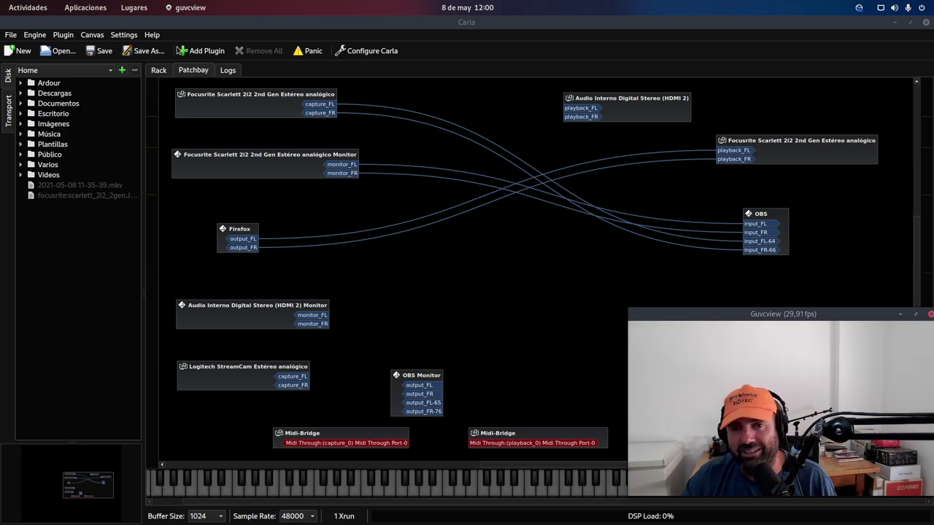
- Switch to OBS Studio on its workspace and reposition its window nearer the middle of the desktop
mouse_move(0, 0)
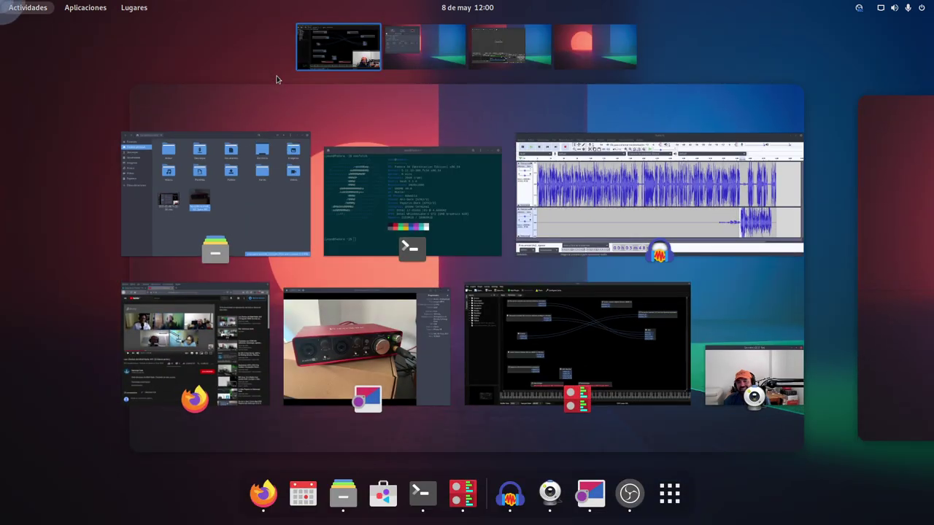
left_click(502, 53)
left_click(635, 364)
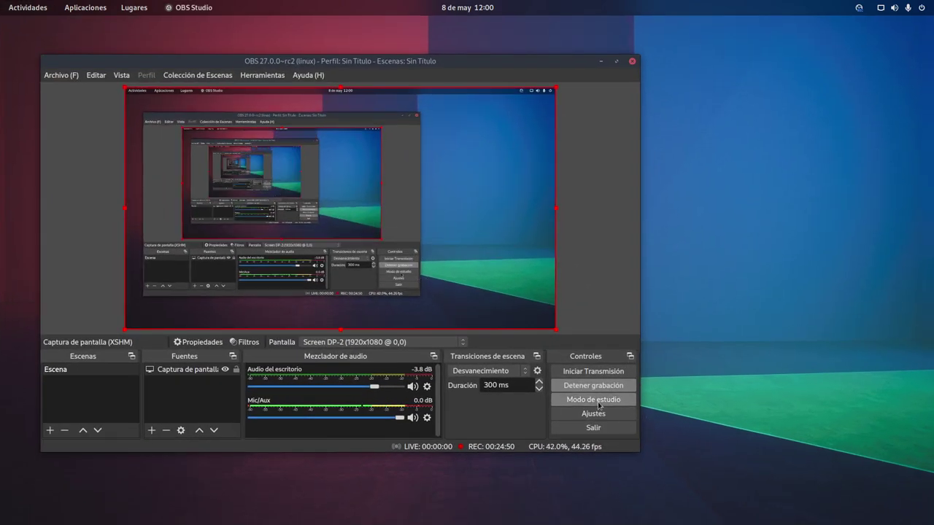
left_click_drag(419, 65, 503, 61)
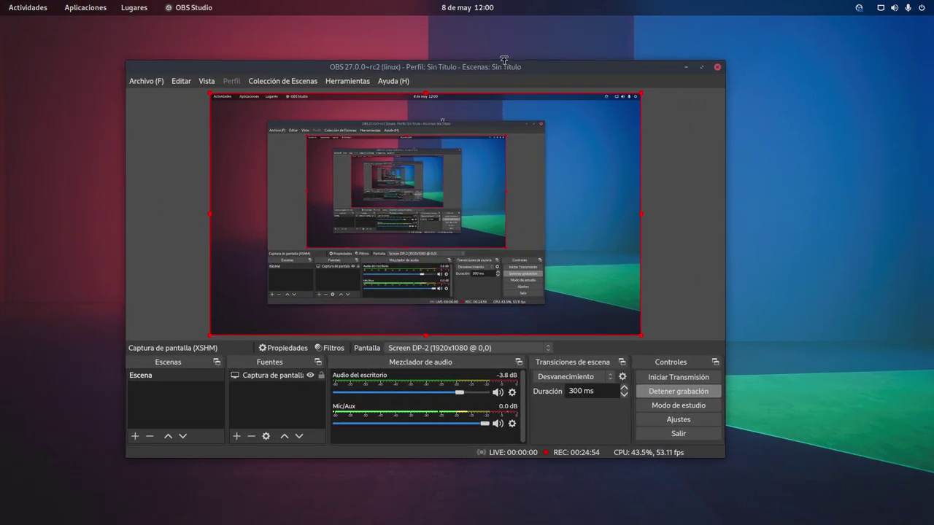